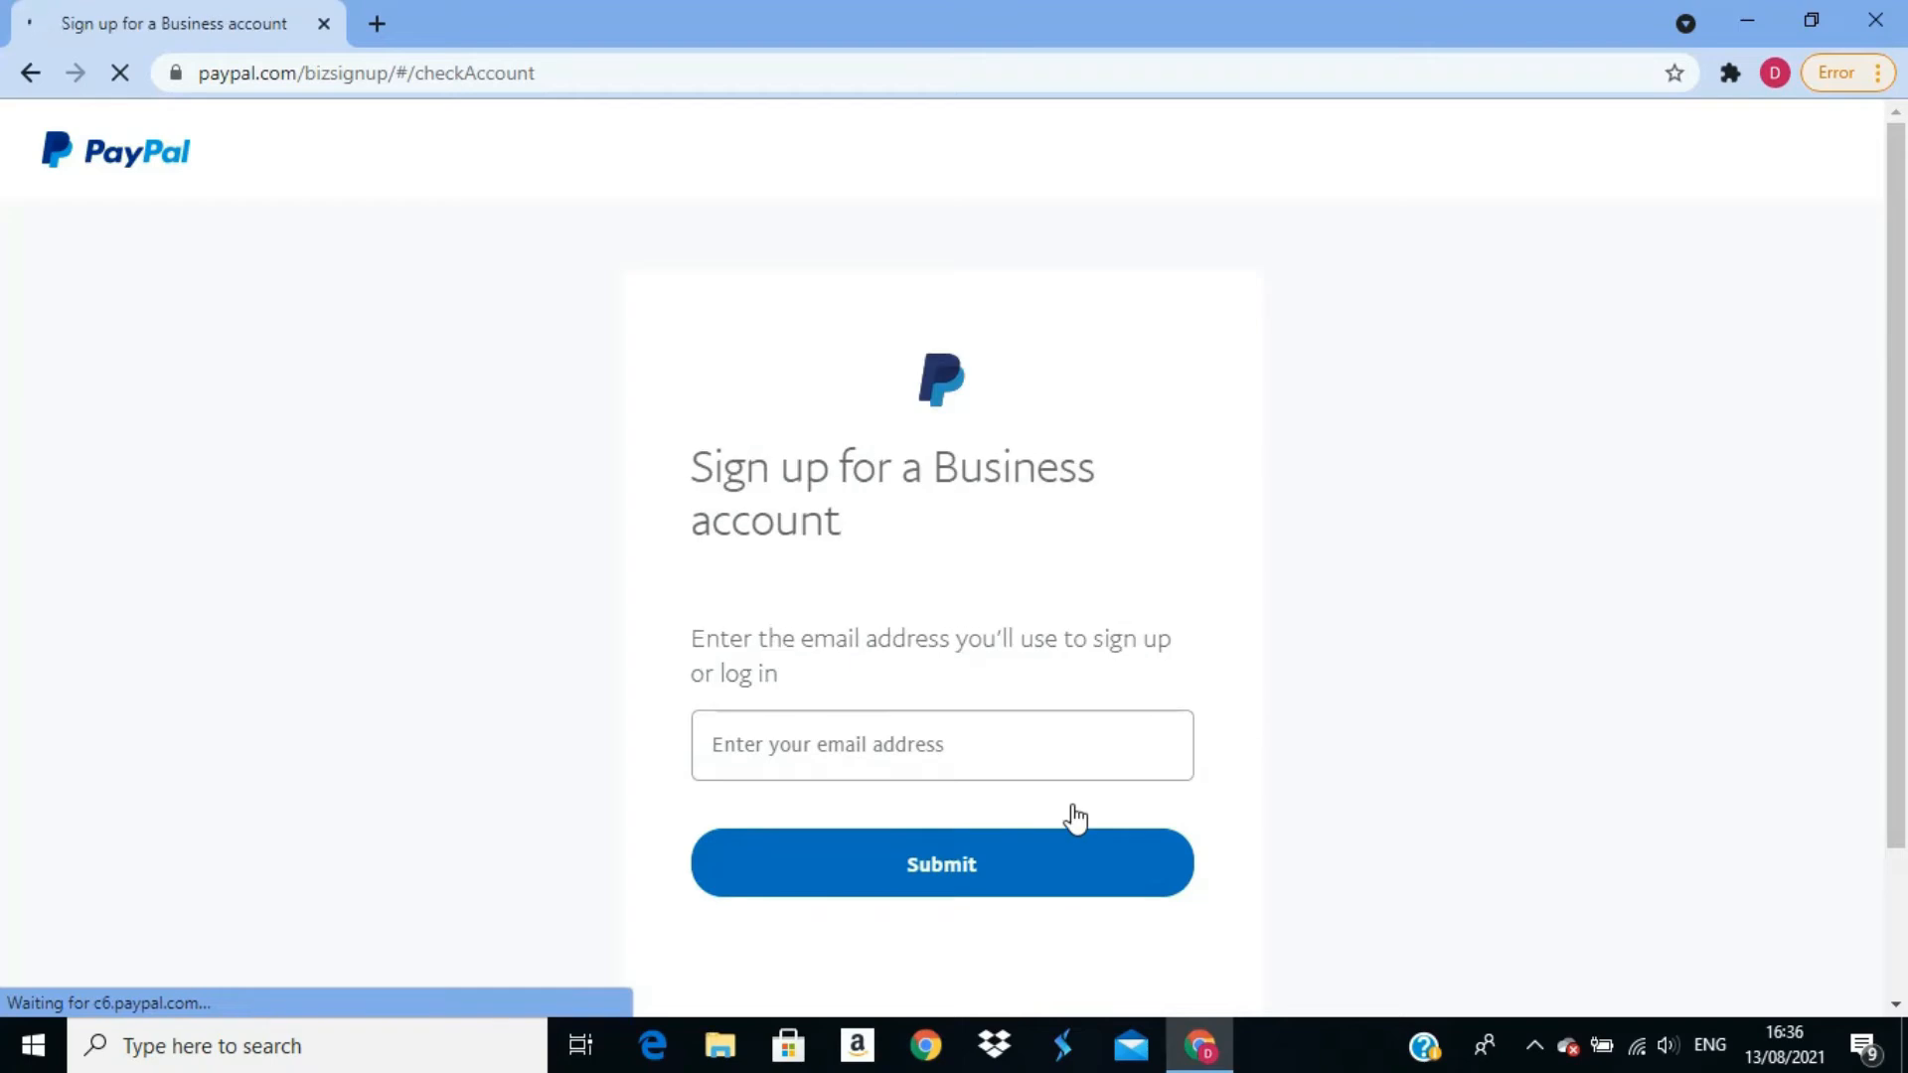
# - Submit the sign-up e-mail address for the Business account and create the account password
pyautogui.click(1013, 748)
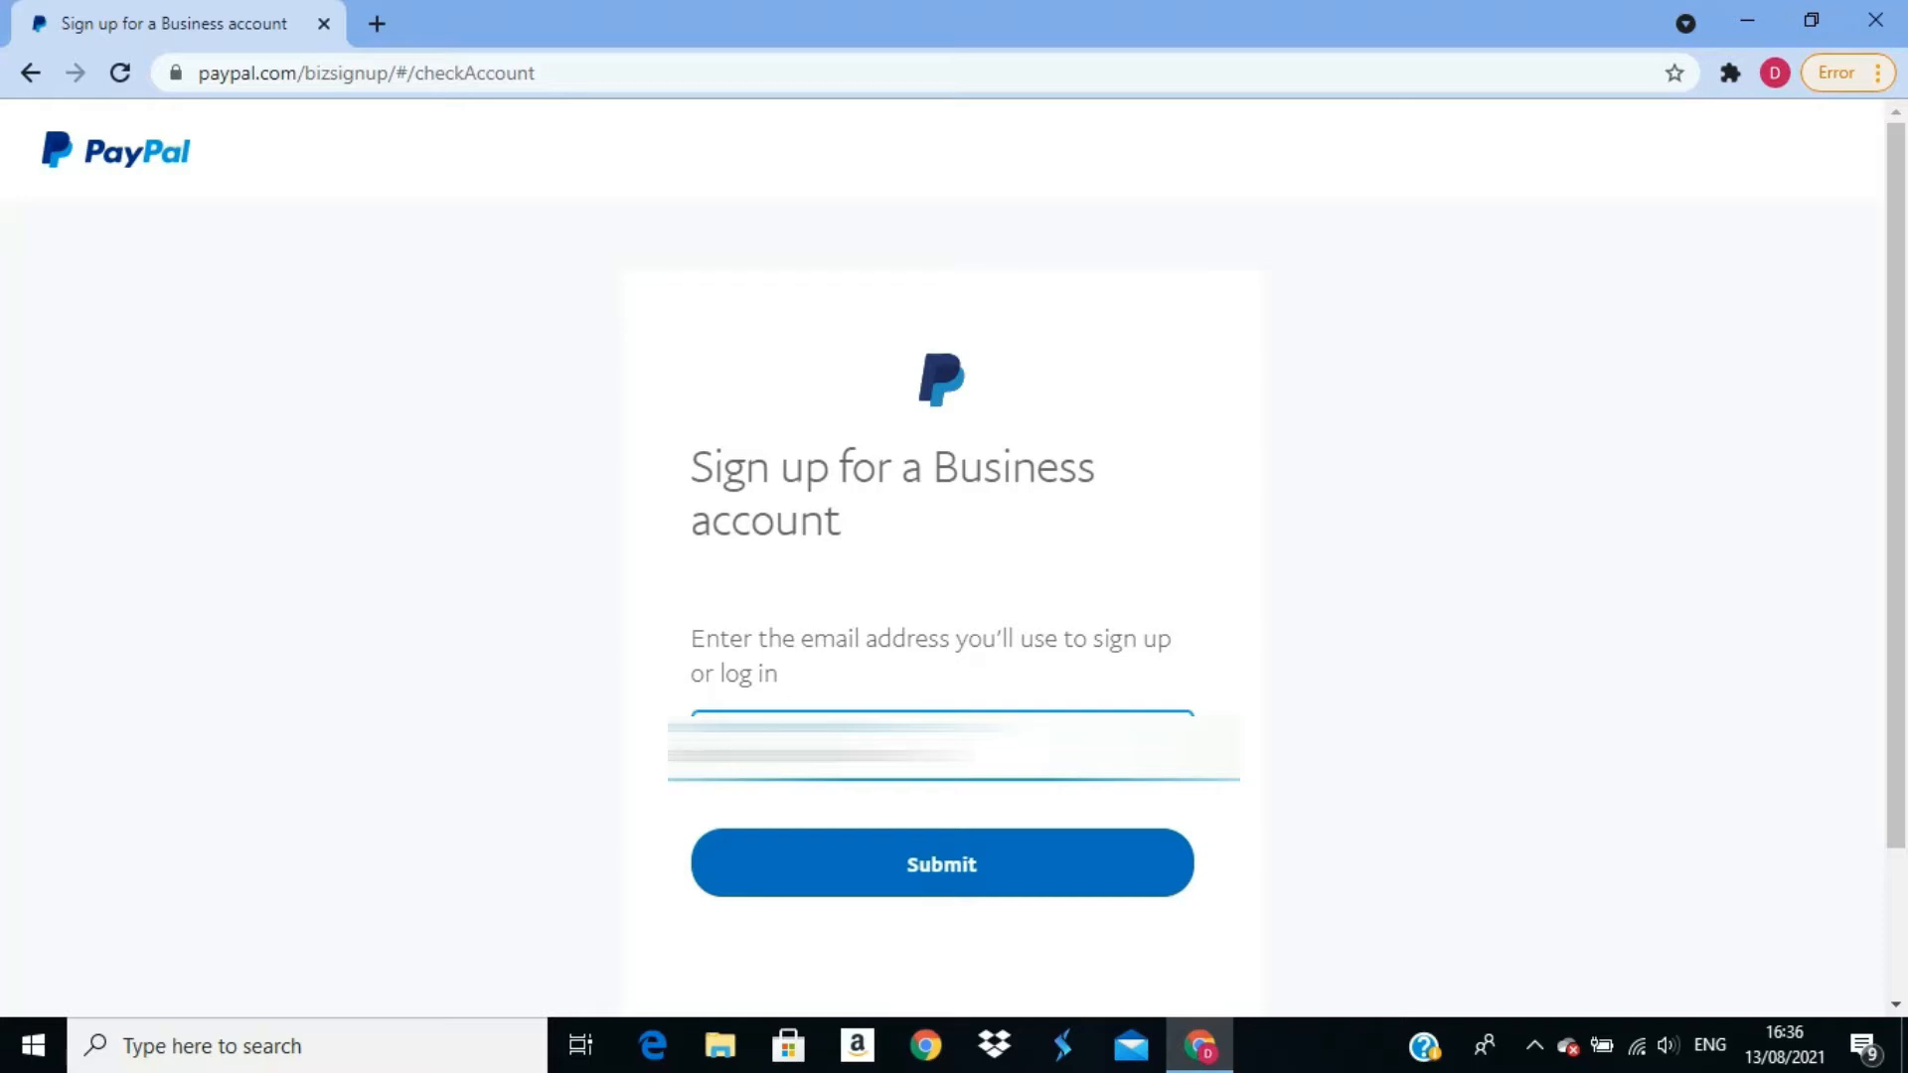
pyautogui.write('@')
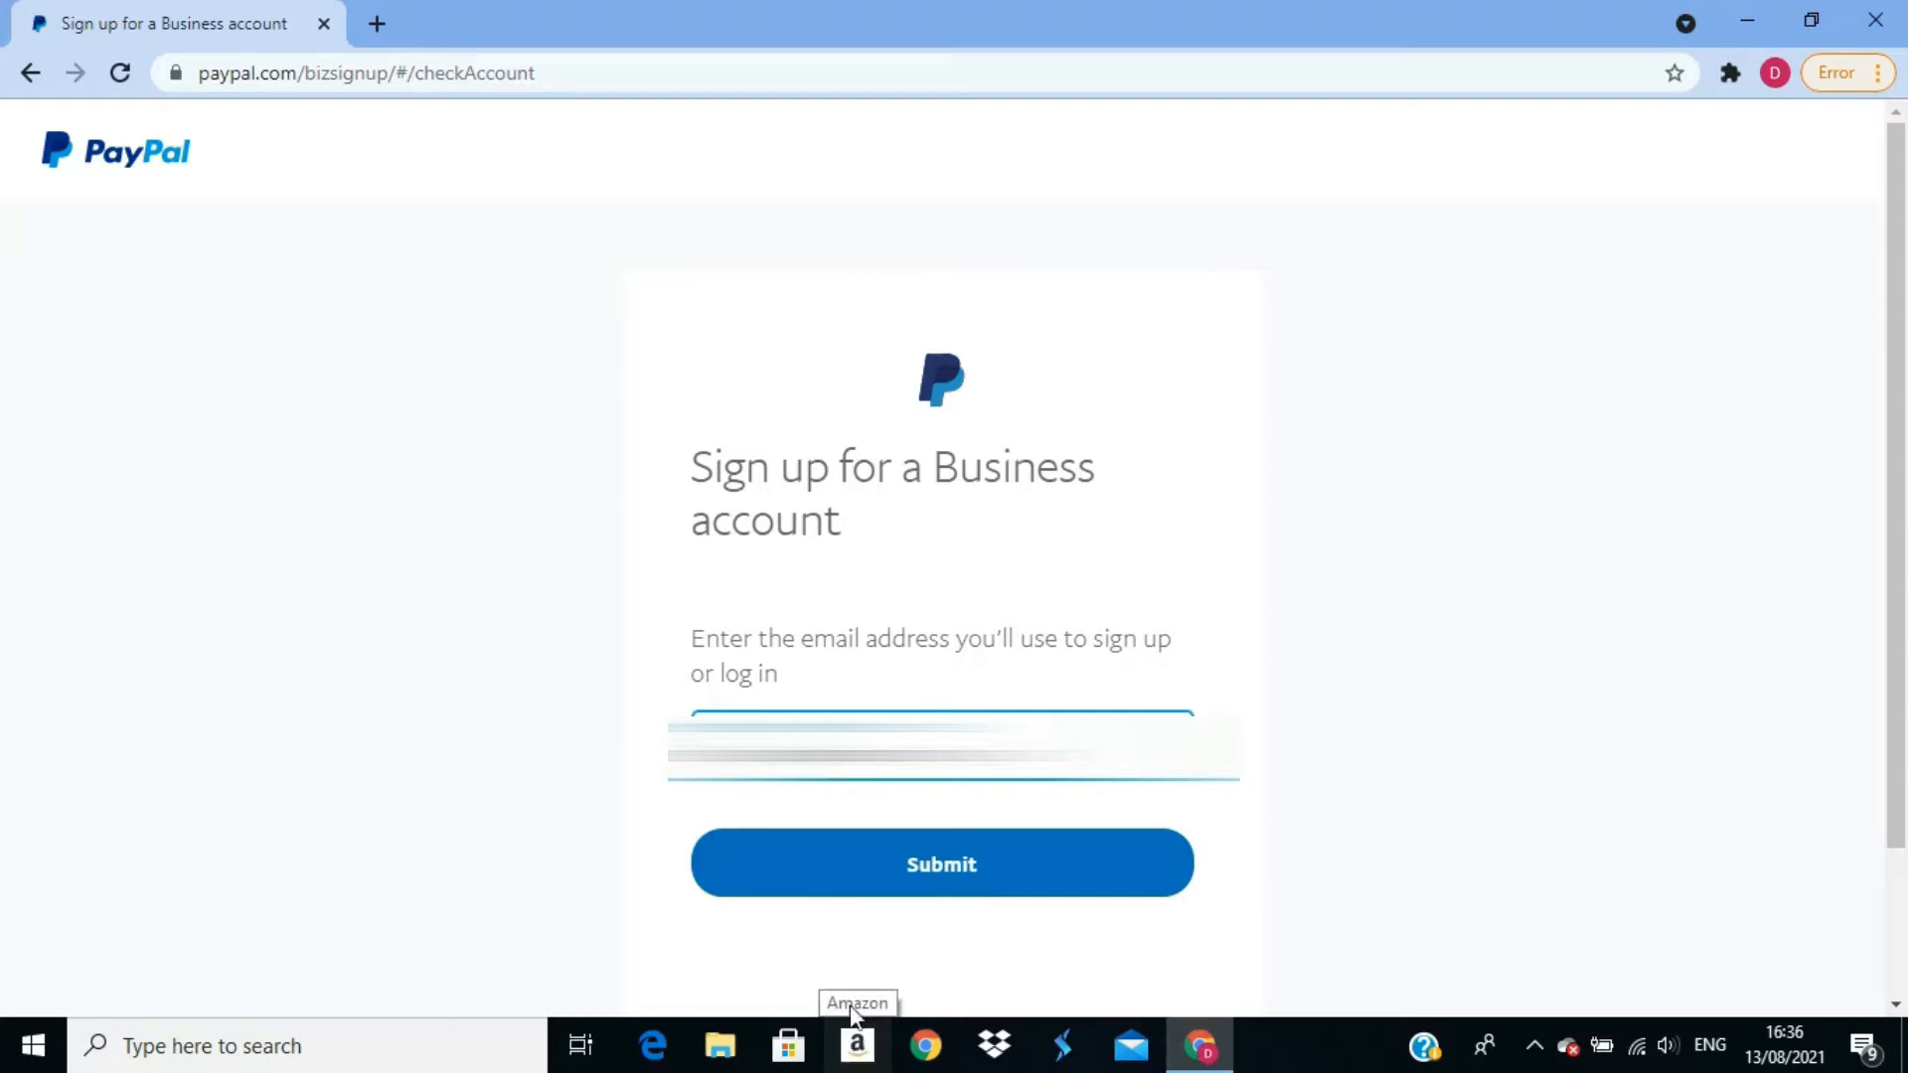
pyautogui.click(977, 875)
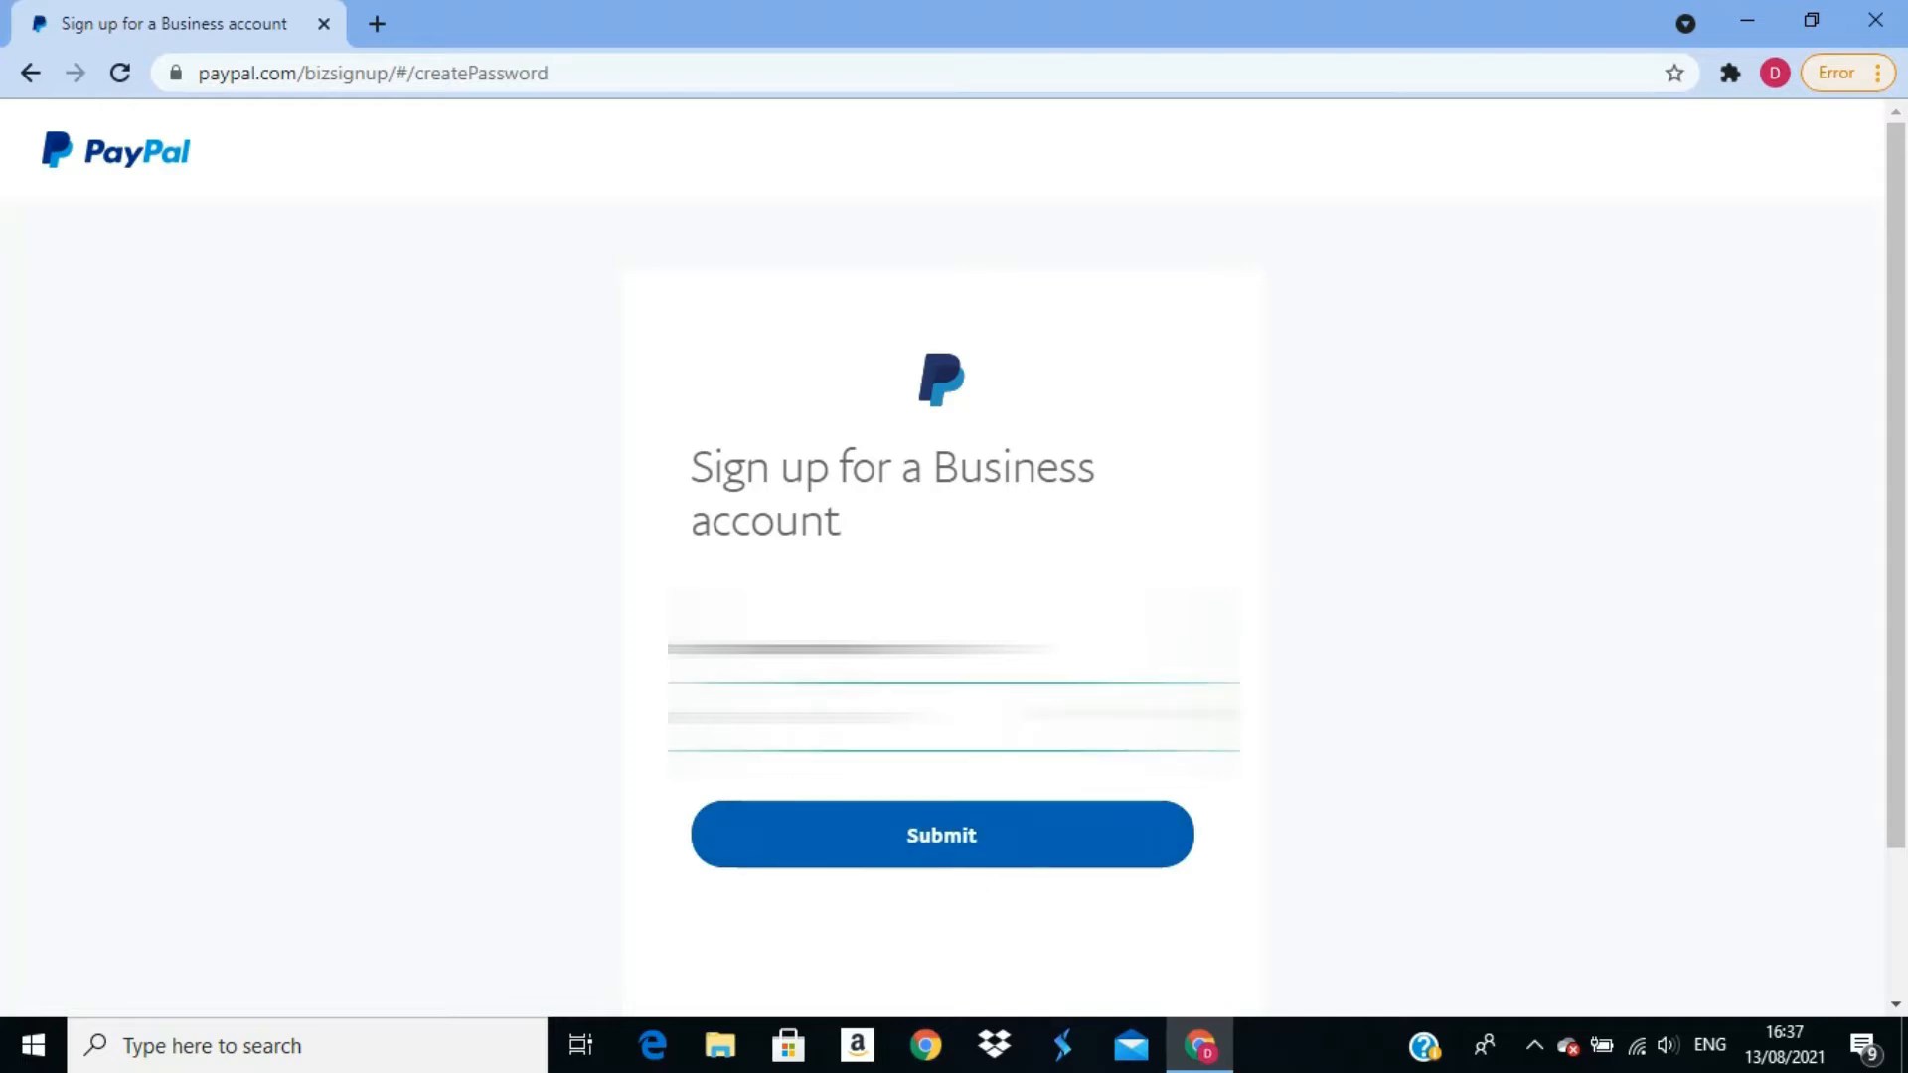
pyautogui.click(1363, 747)
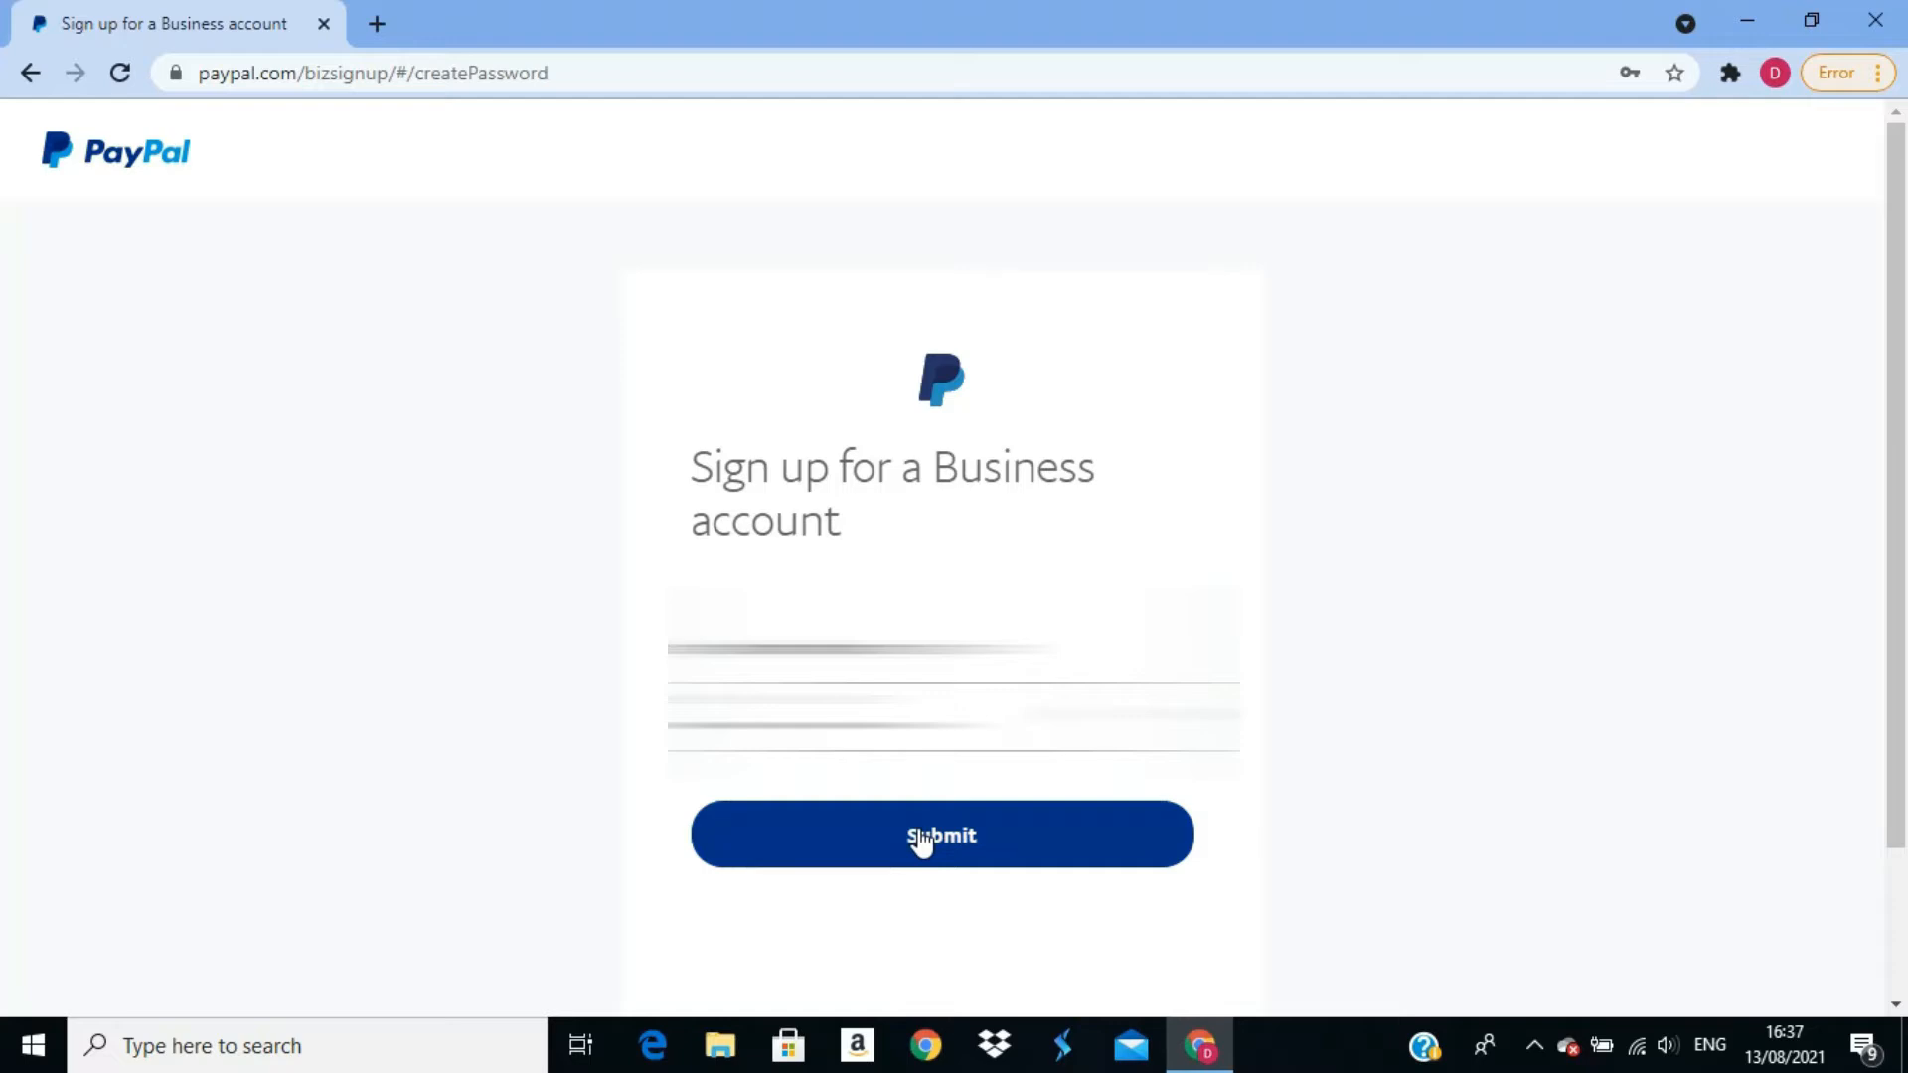
pyautogui.click(1009, 841)
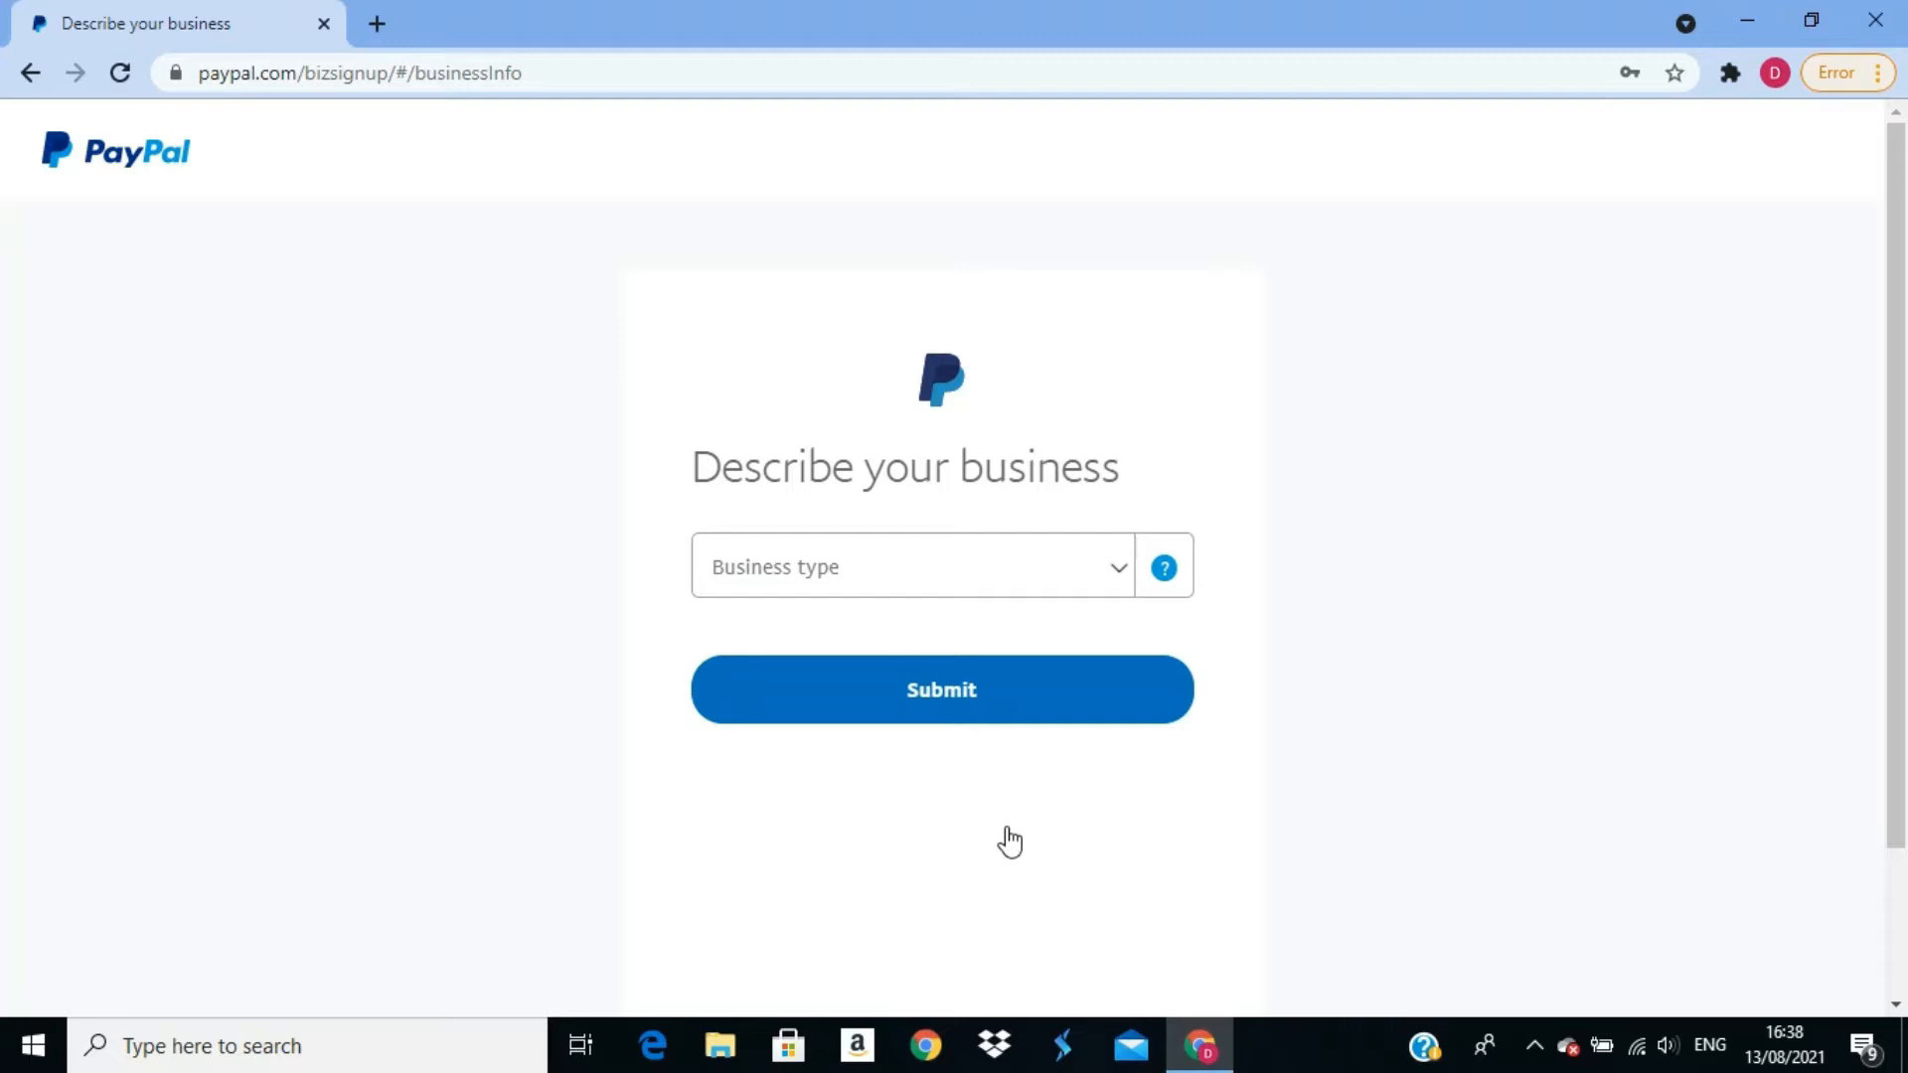
# - Describe the business as Individual with keywords Computer Network/Information Services and purpose code P0806 - Other information services, and fill in the personal PAN
pyautogui.click(1121, 576)
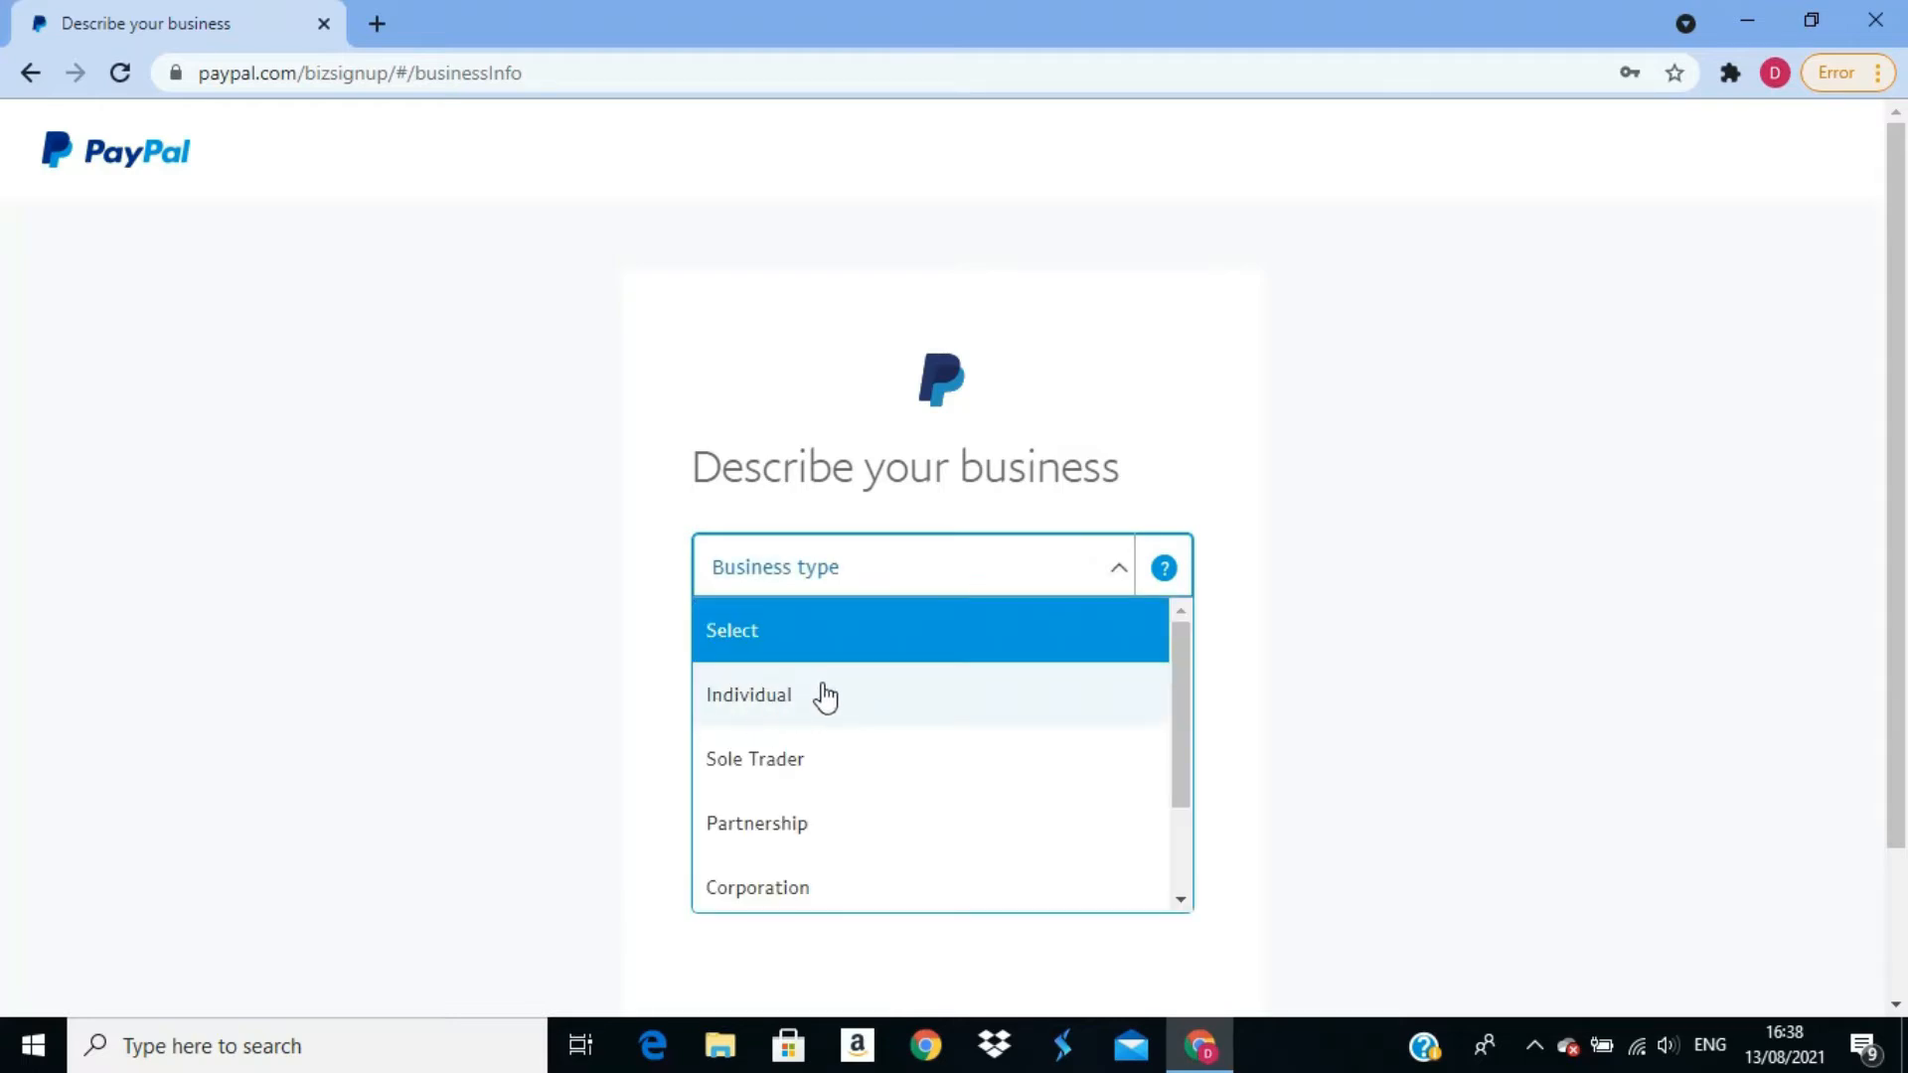
pyautogui.click(824, 697)
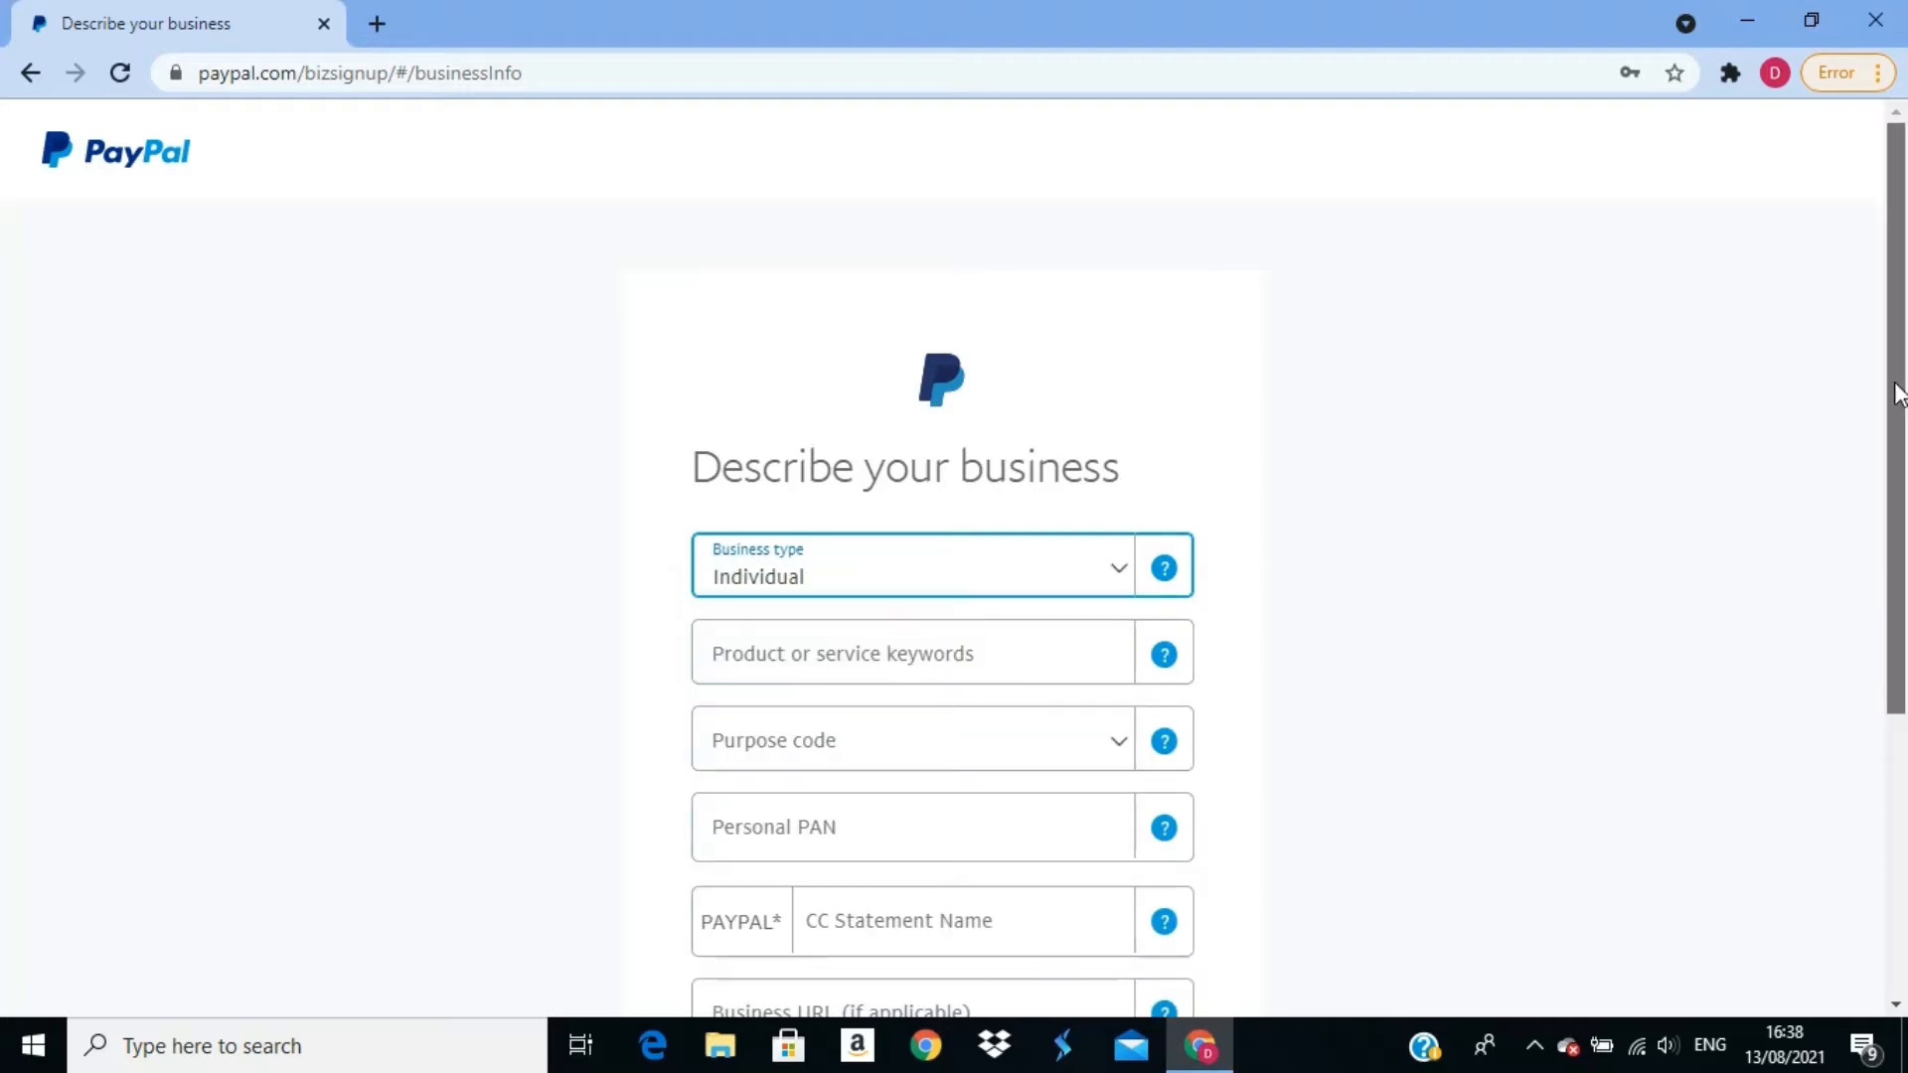
pyautogui.moveTo(1897, 392); pyautogui.dragTo(1893, 575)
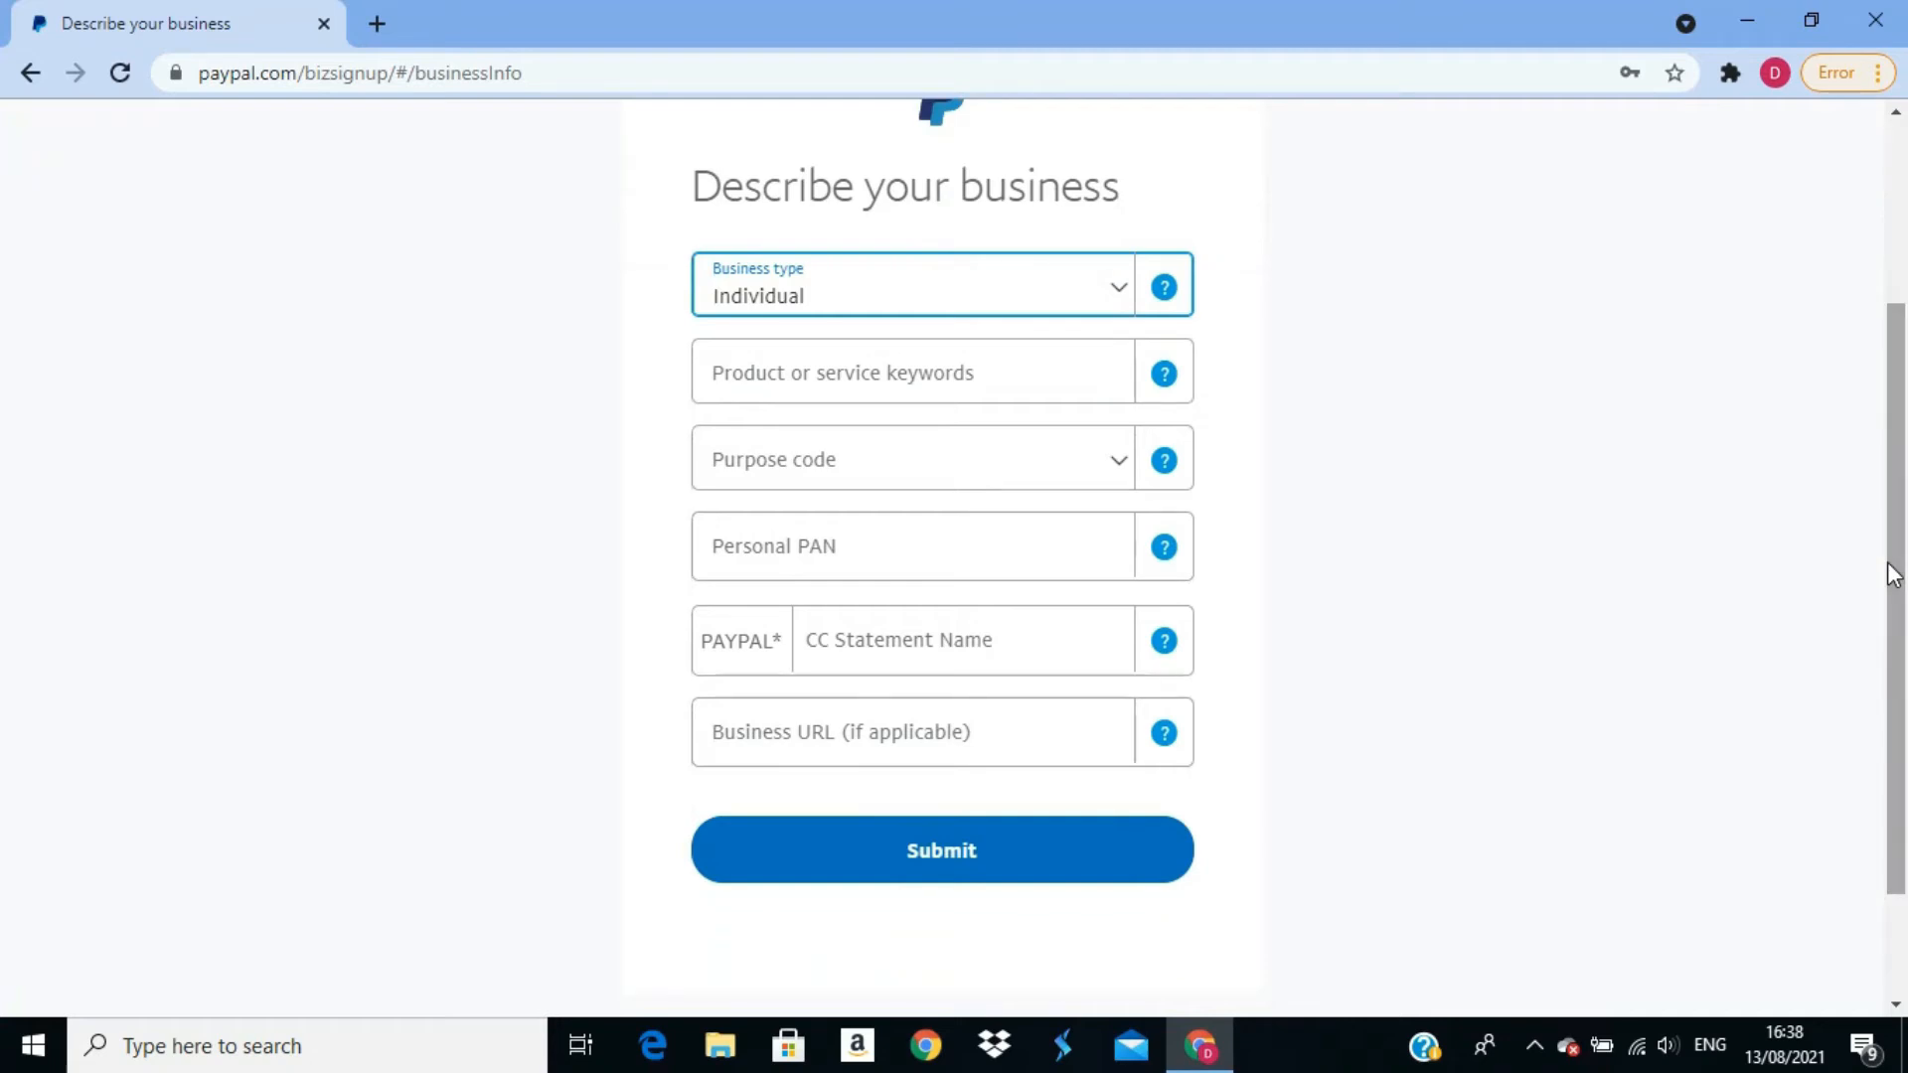
pyautogui.click(984, 358)
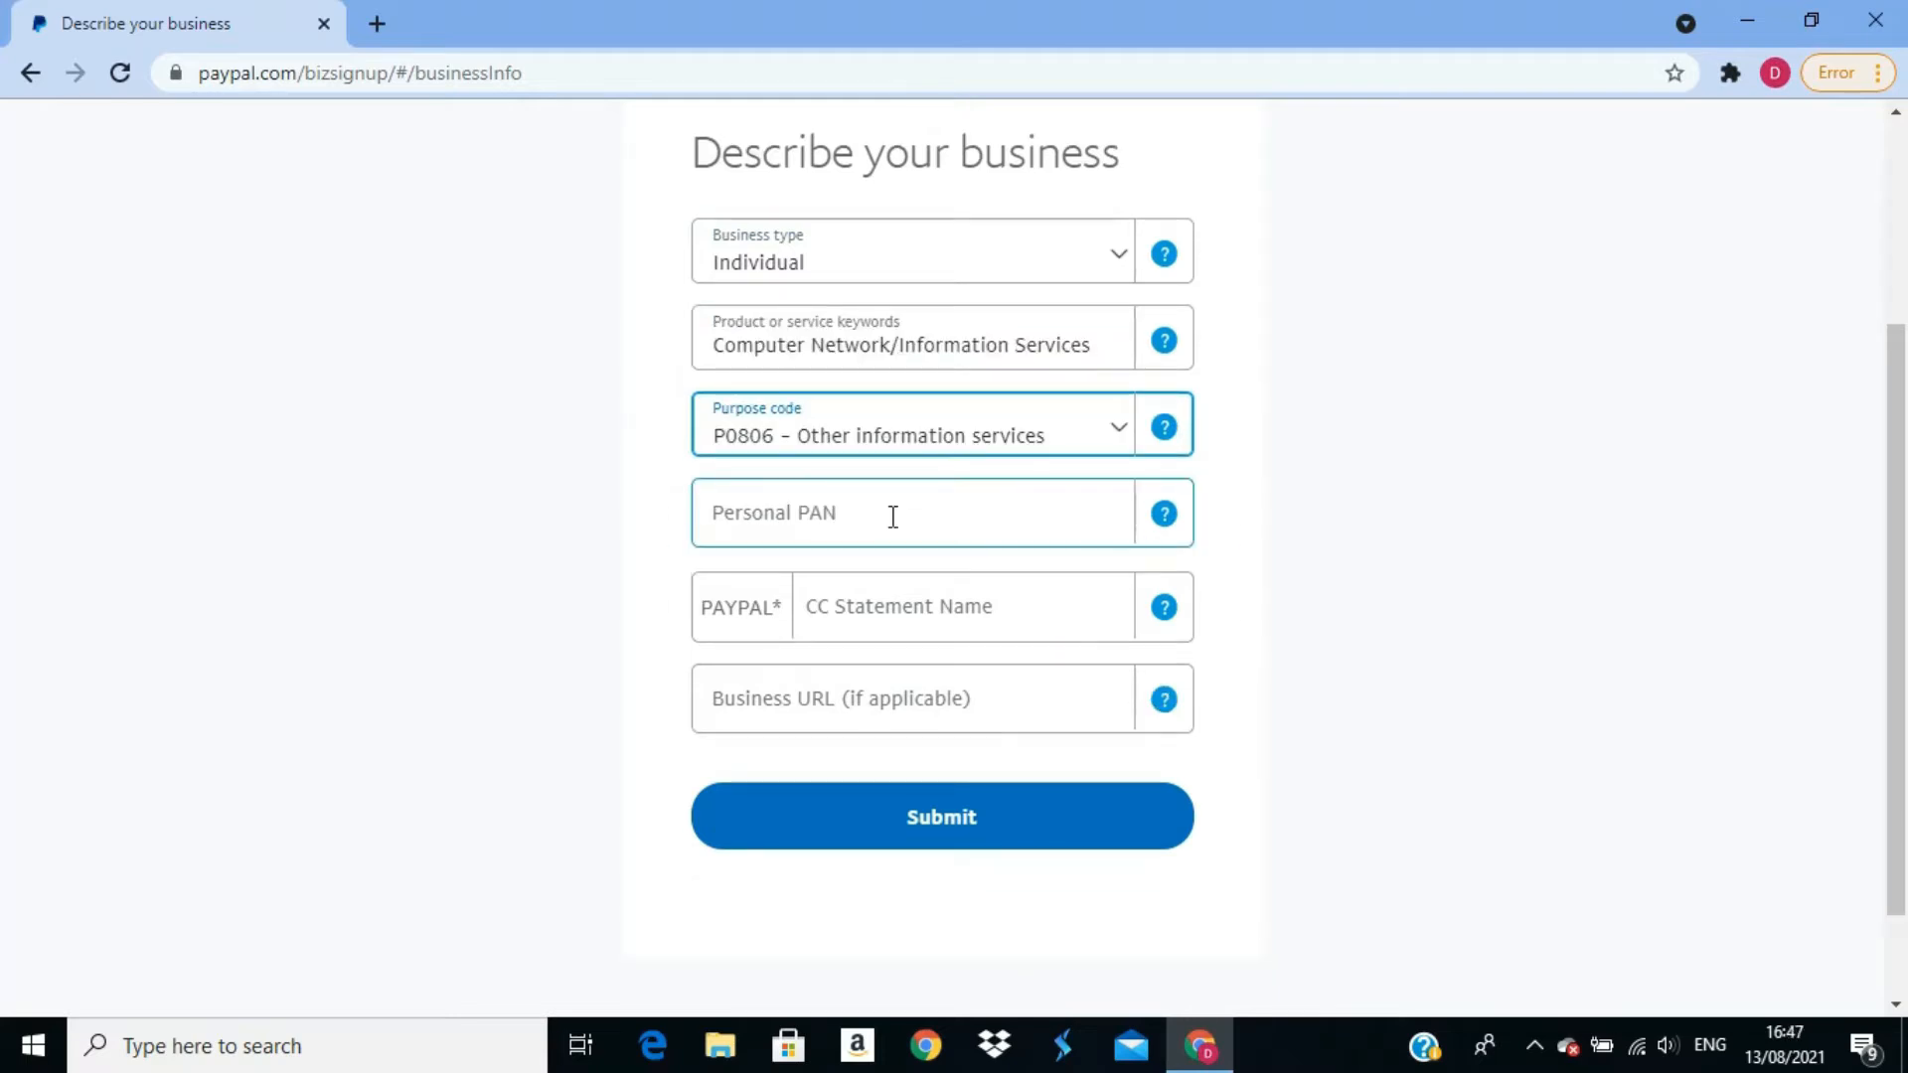
pyautogui.click(899, 513)
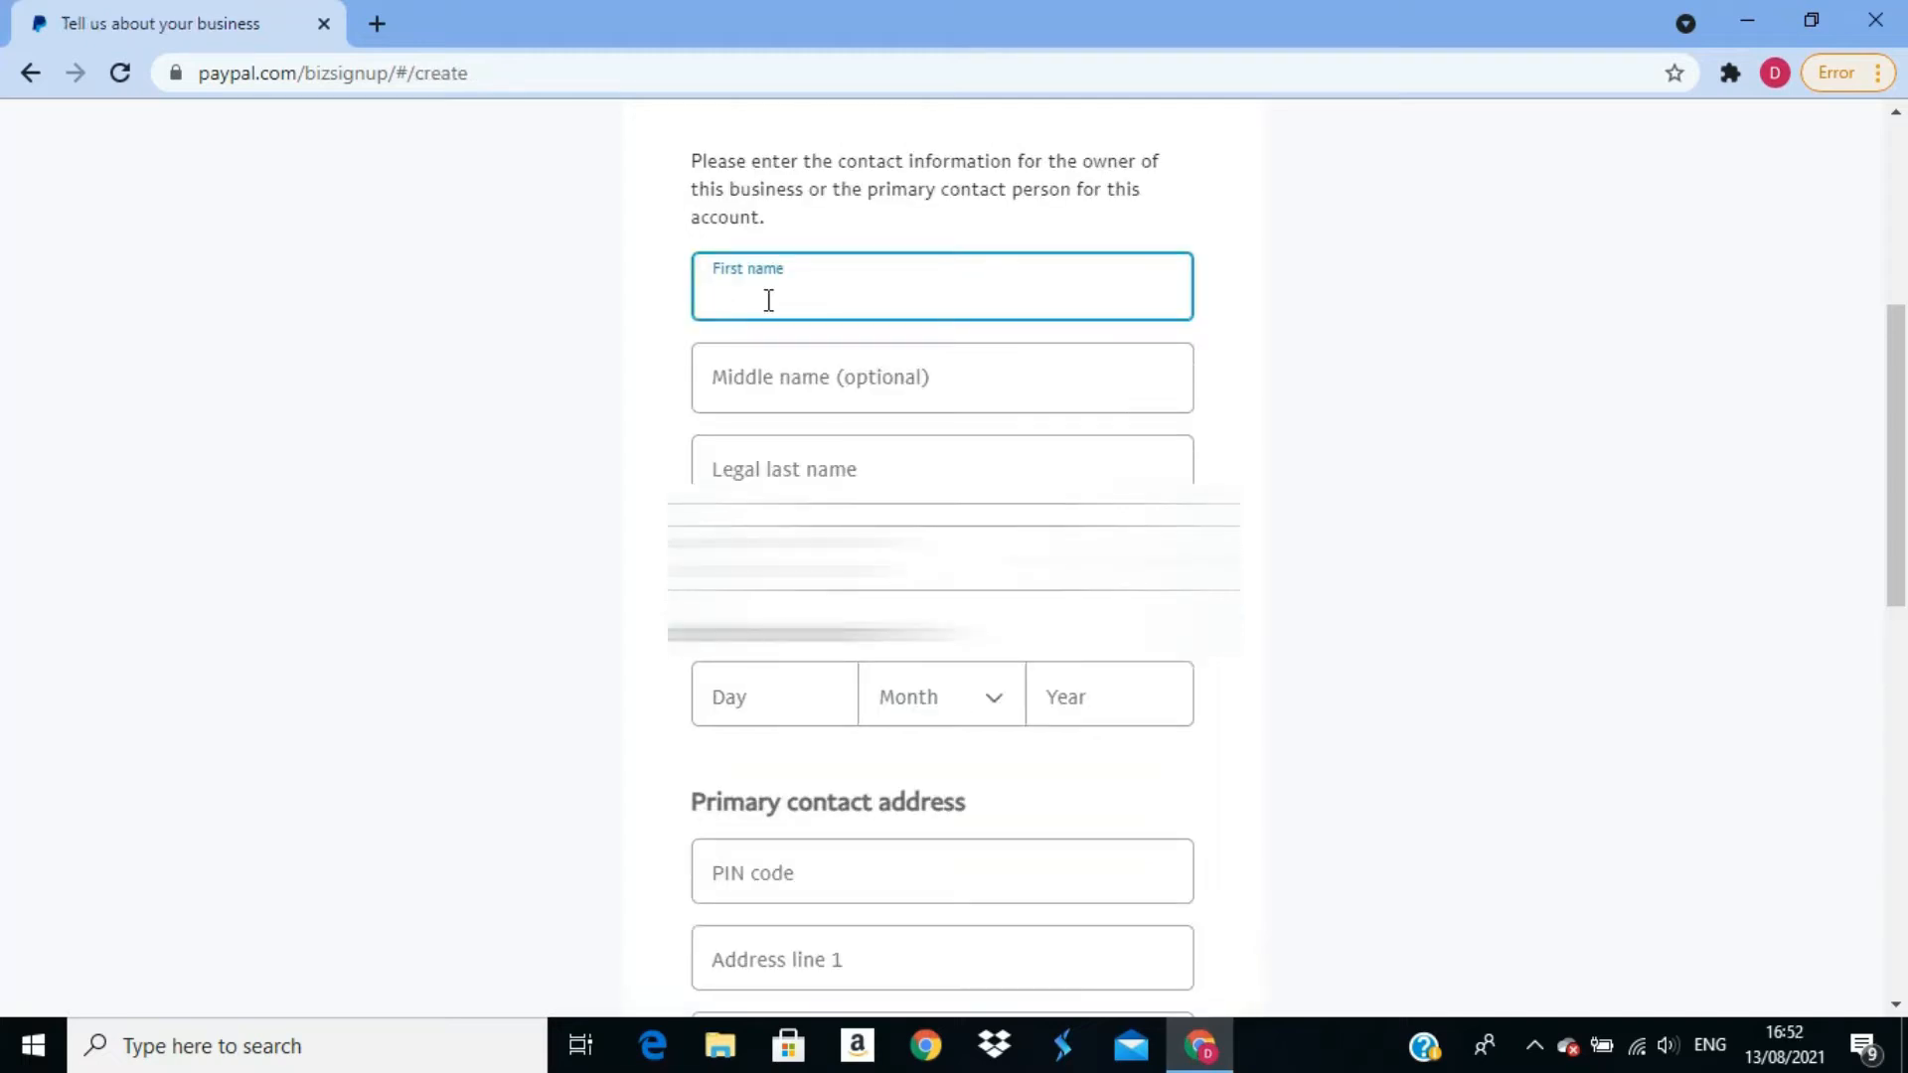
# - Enter the primary contact's first name, legal last name and date of birth, leaving the optional middle name blank
pyautogui.write('DF')
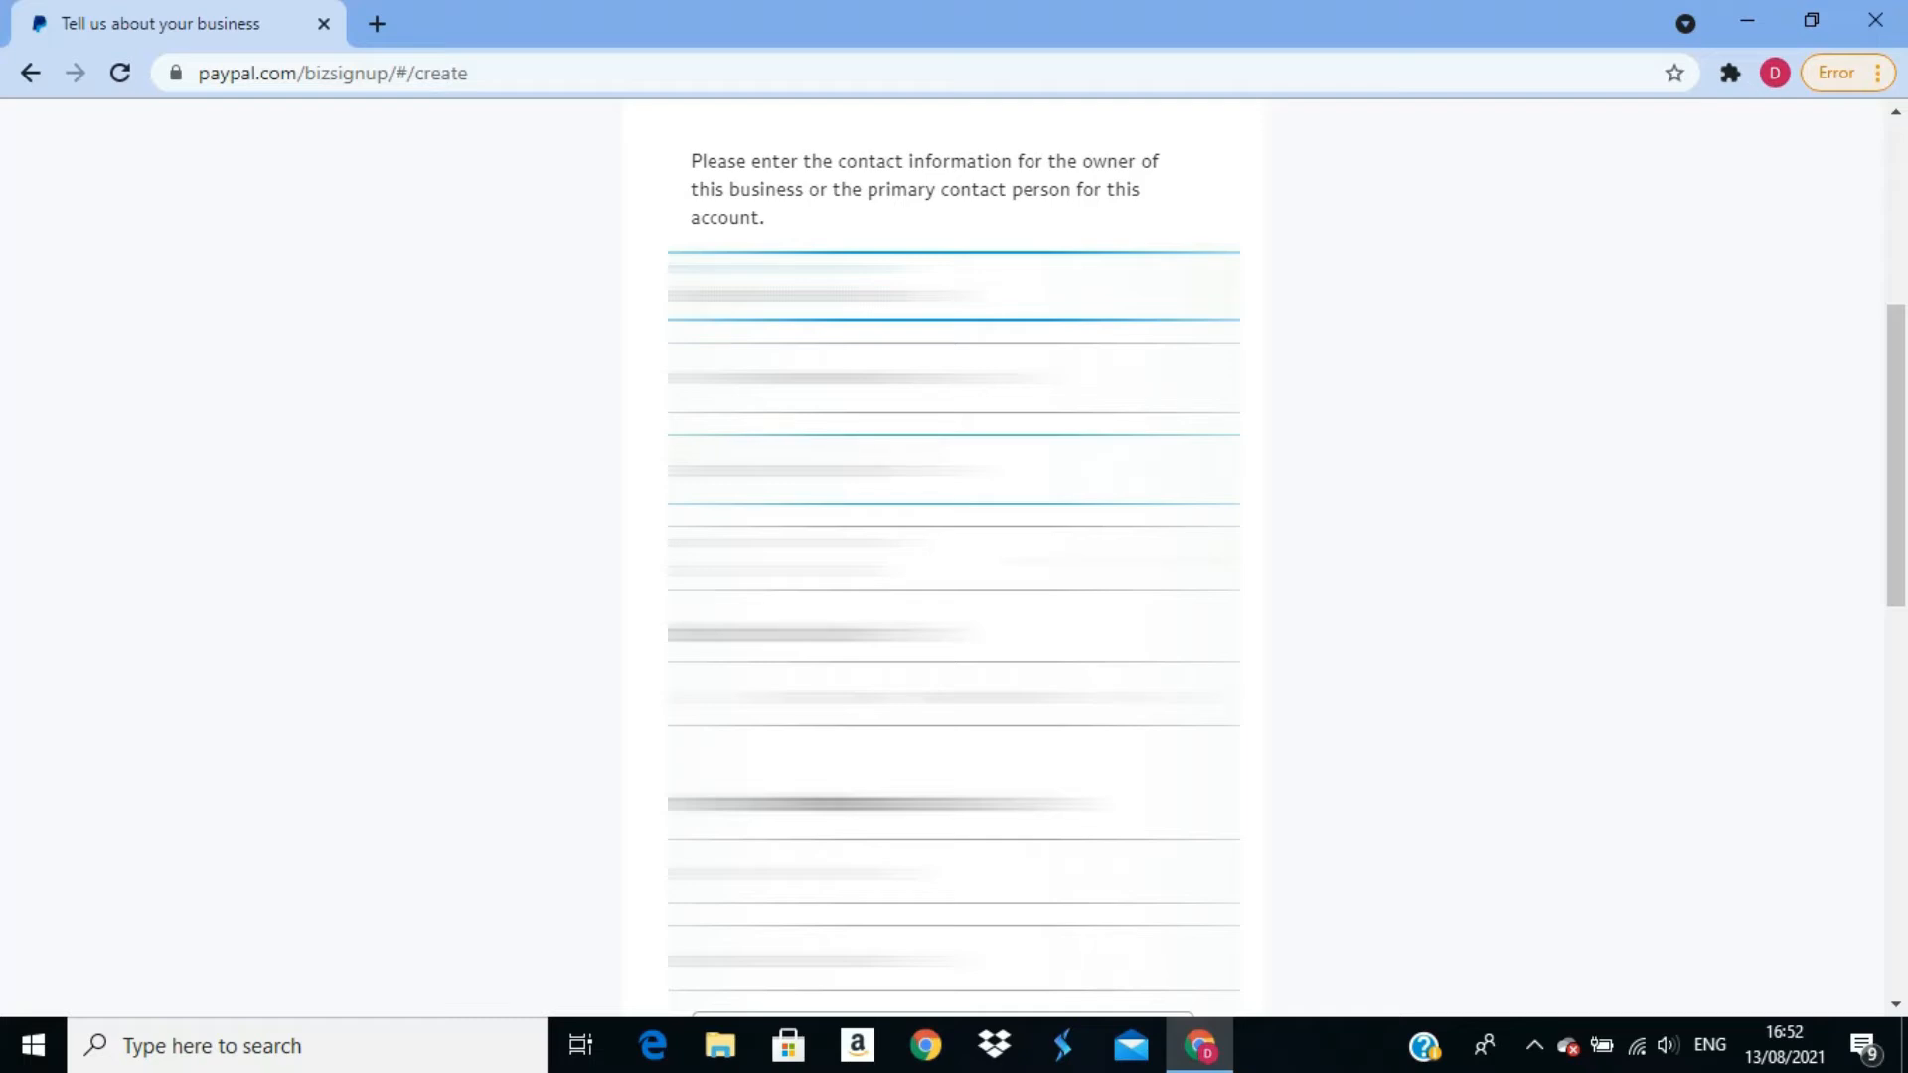
pyautogui.press('Tab')
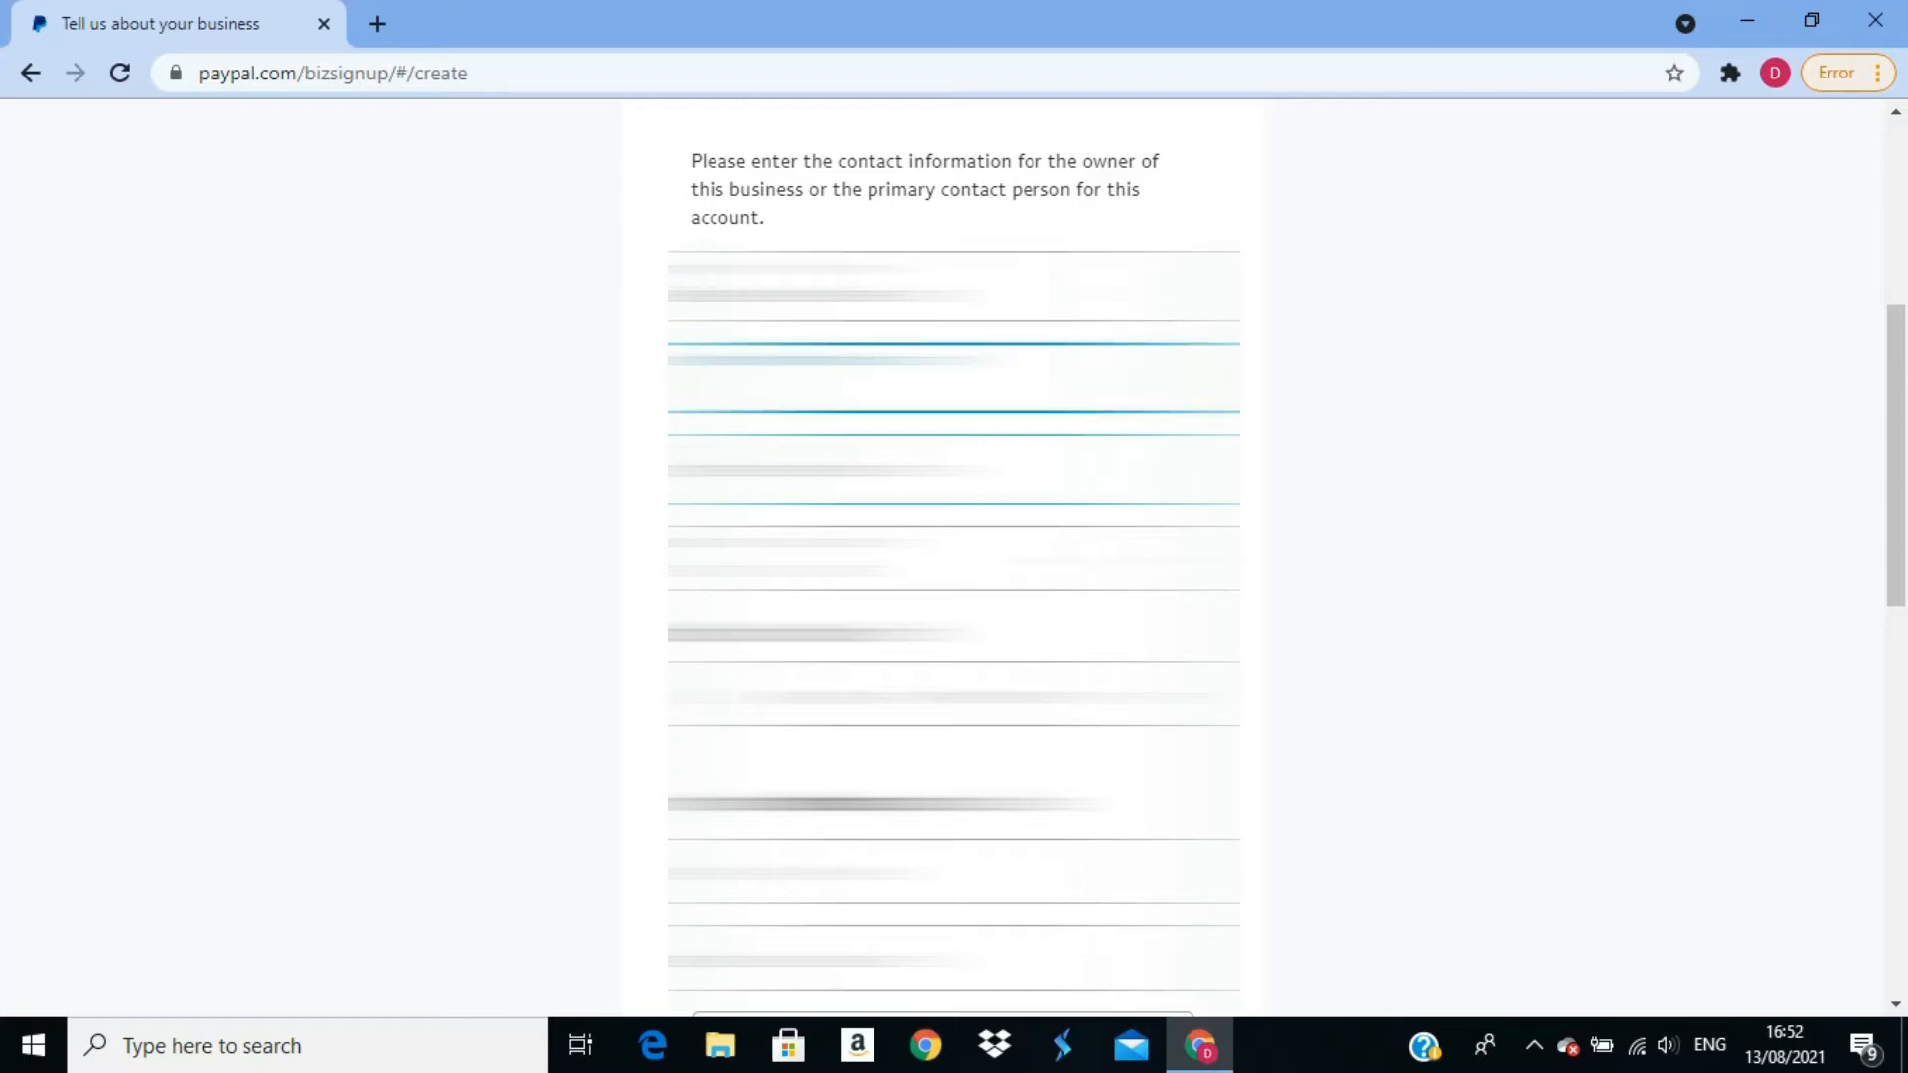
pyautogui.press('Tab')
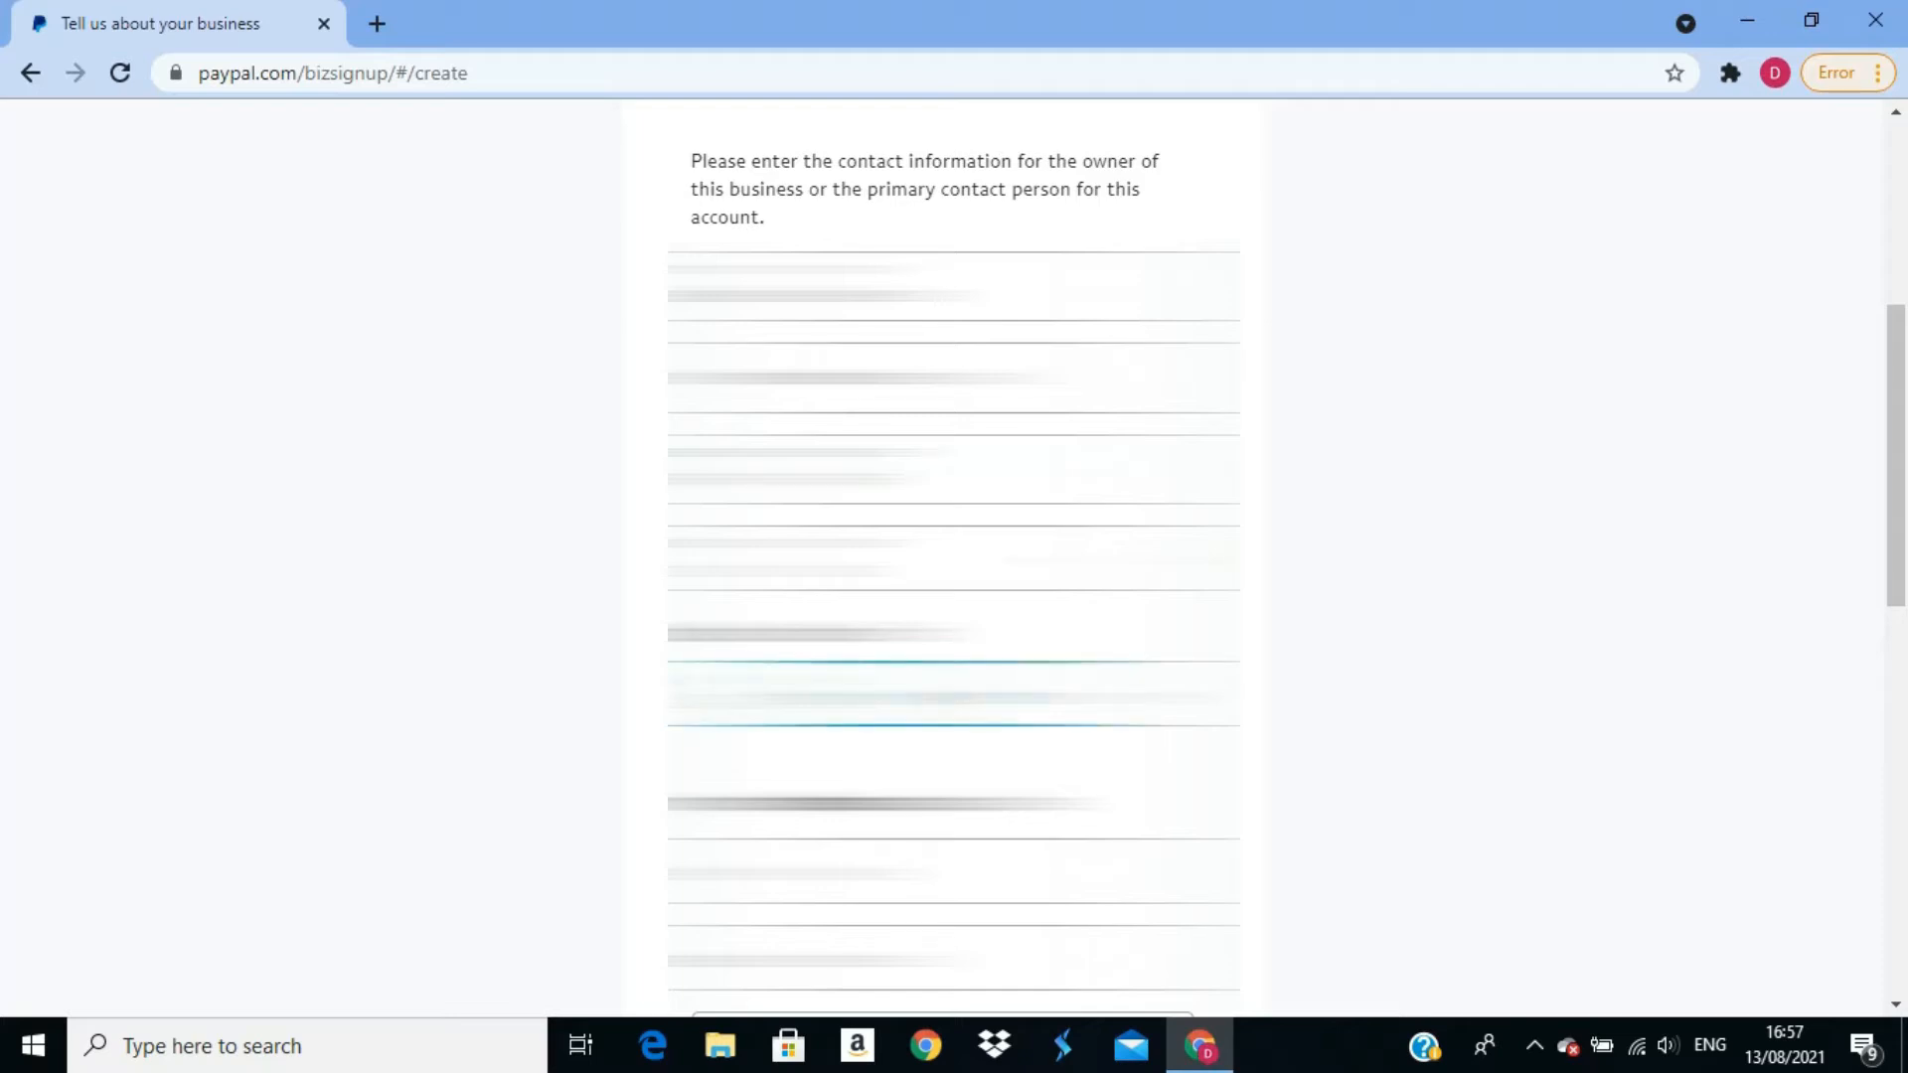
pyautogui.click(942, 695)
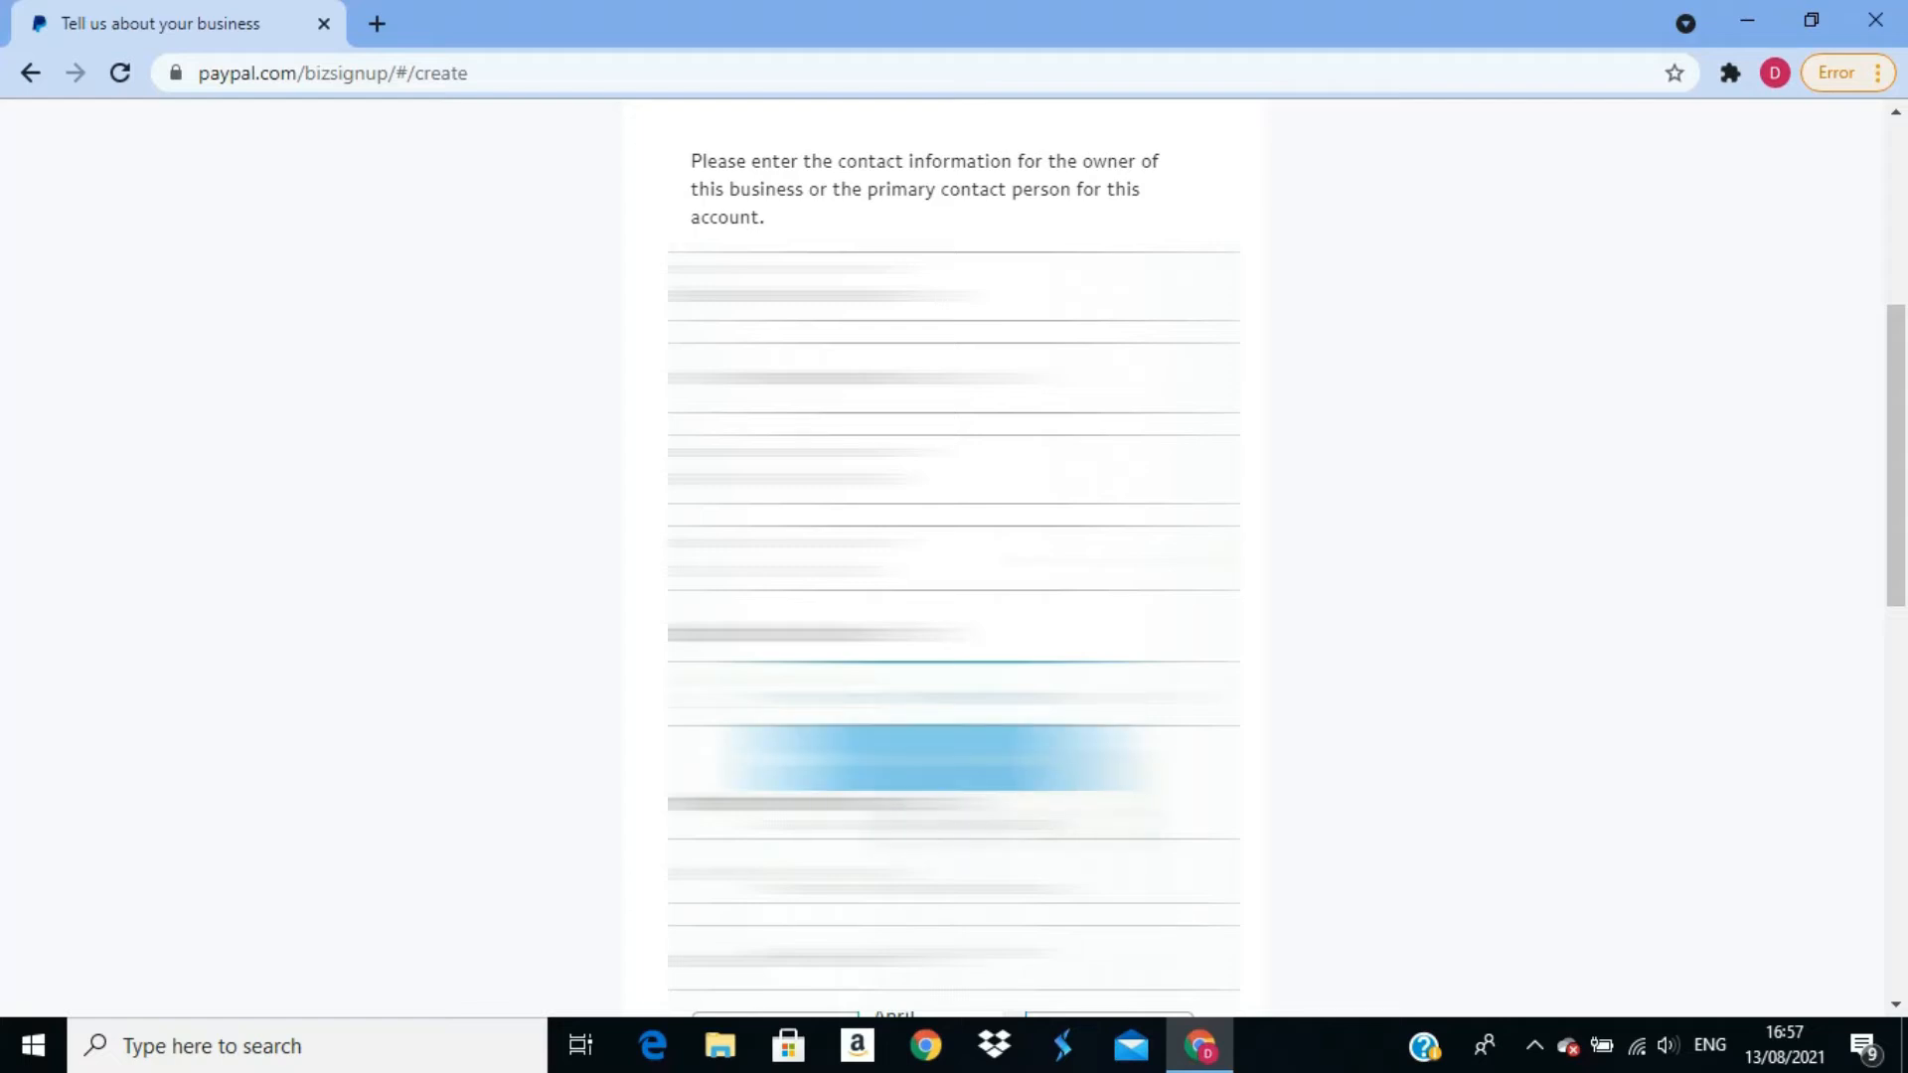
pyautogui.scroll(-2, 954, 854)
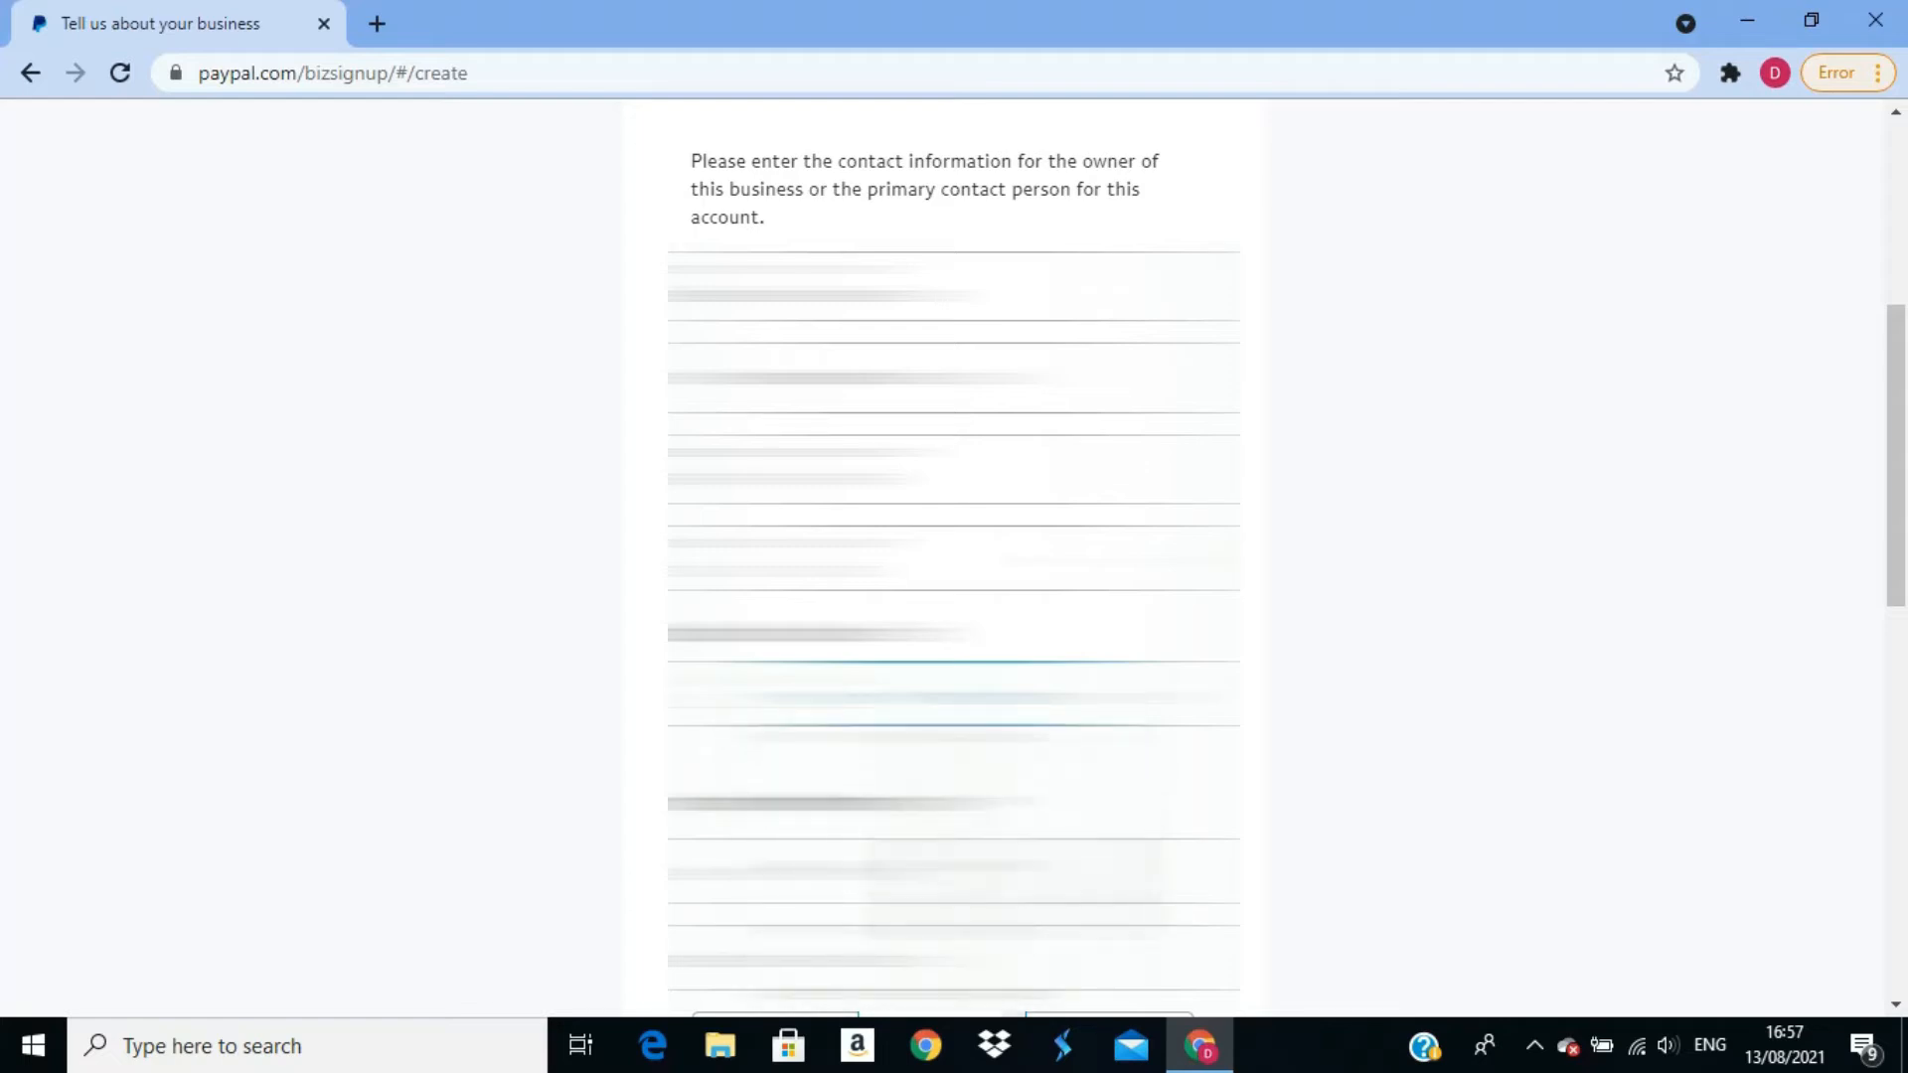
pyautogui.click(934, 862)
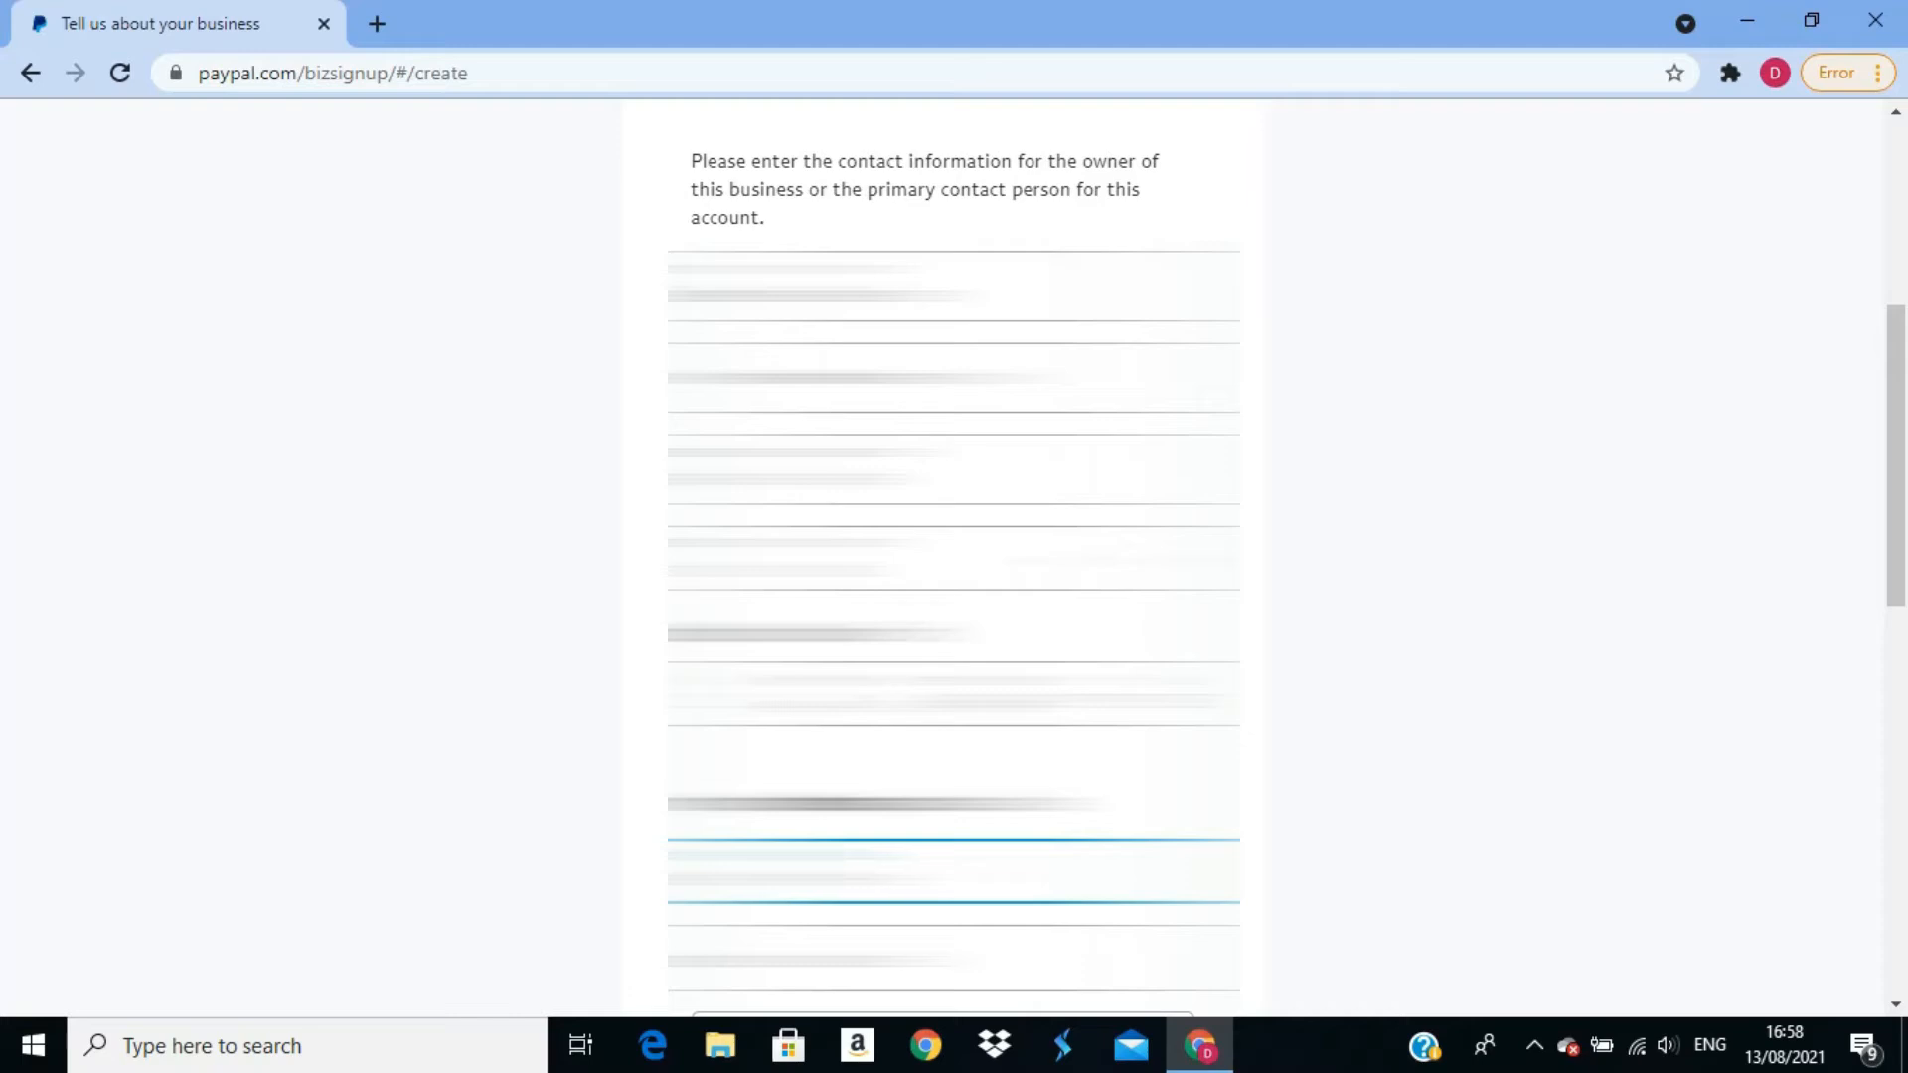
# - Fill in the primary contact's postal code and address
pyautogui.press('BackSpace')
pyautogui.press('BackSpace')
pyautogui.press('Tab')
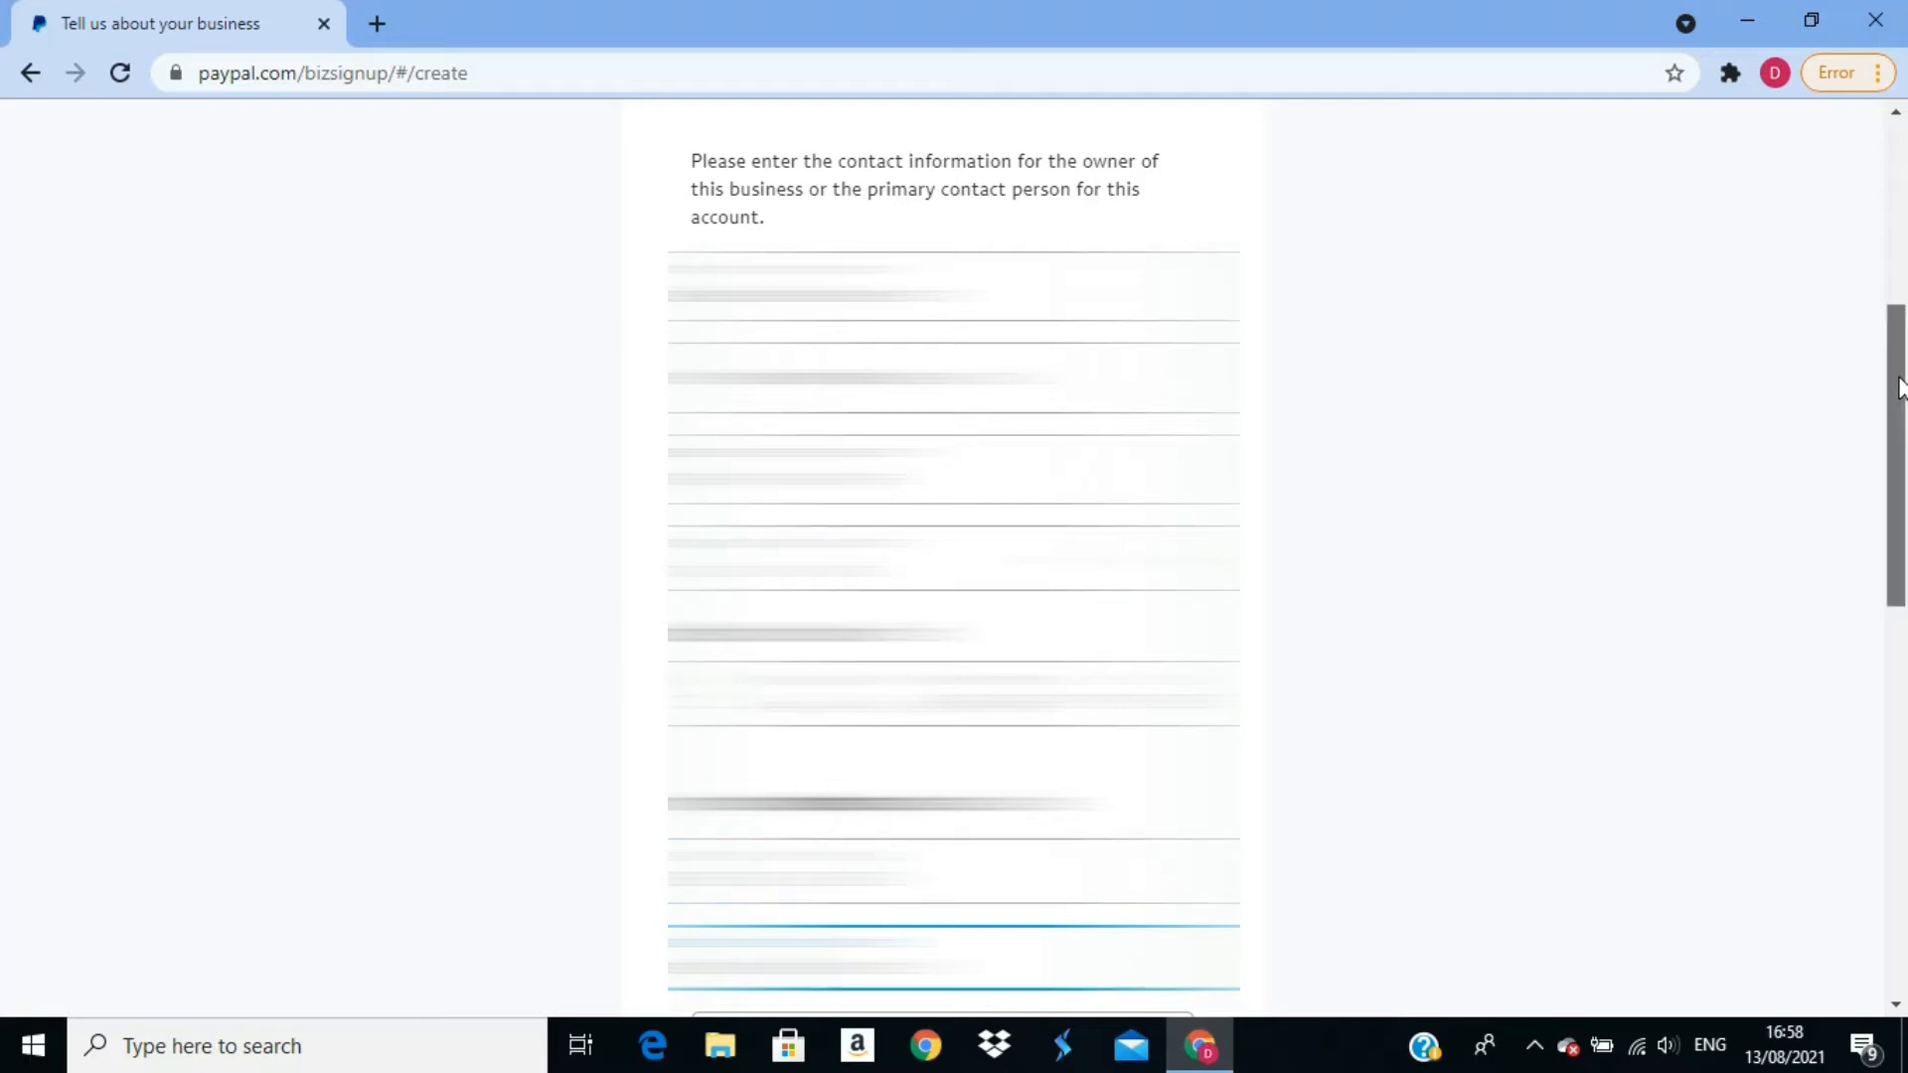
pyautogui.moveTo(1898, 388); pyautogui.dragTo(1895, 566)
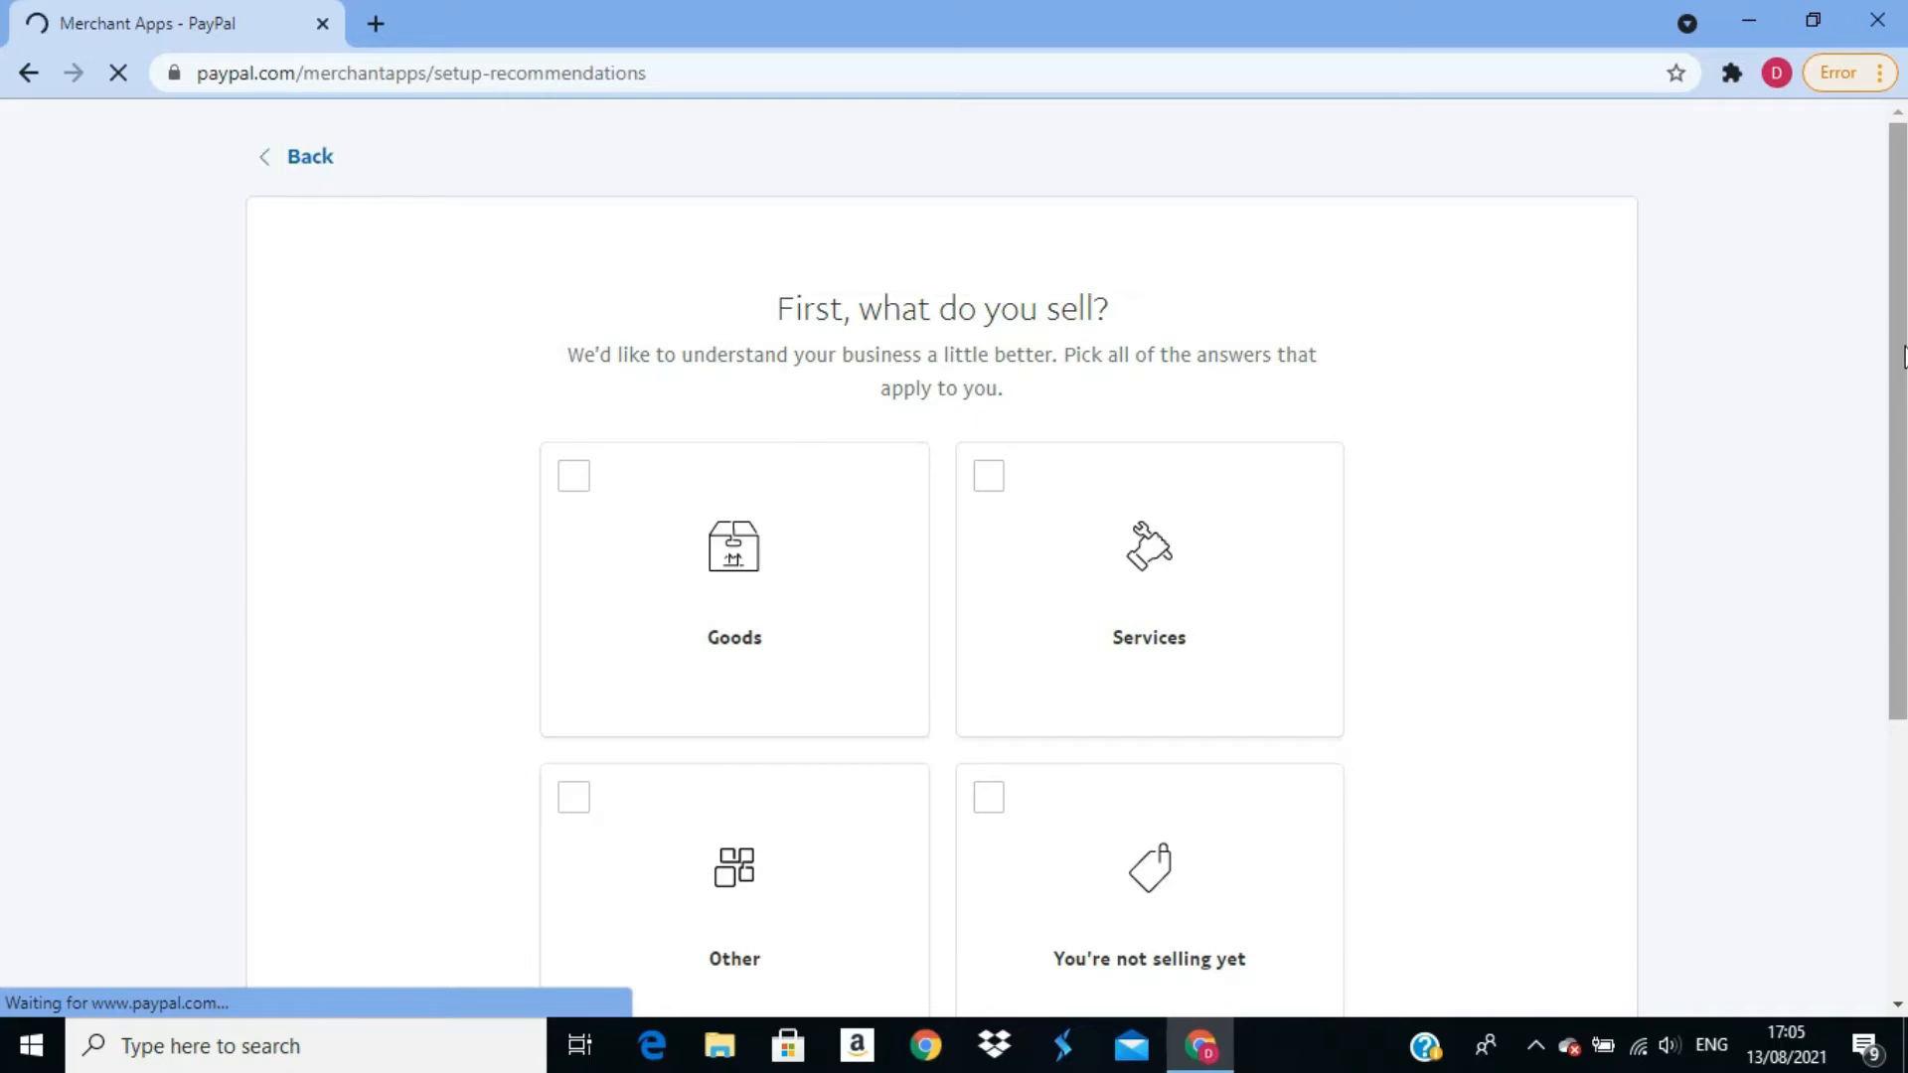
# - Select Goods and Services as what the business sells and continue to the next question
pyautogui.moveTo(1903, 355); pyautogui.dragTo(1874, 557)
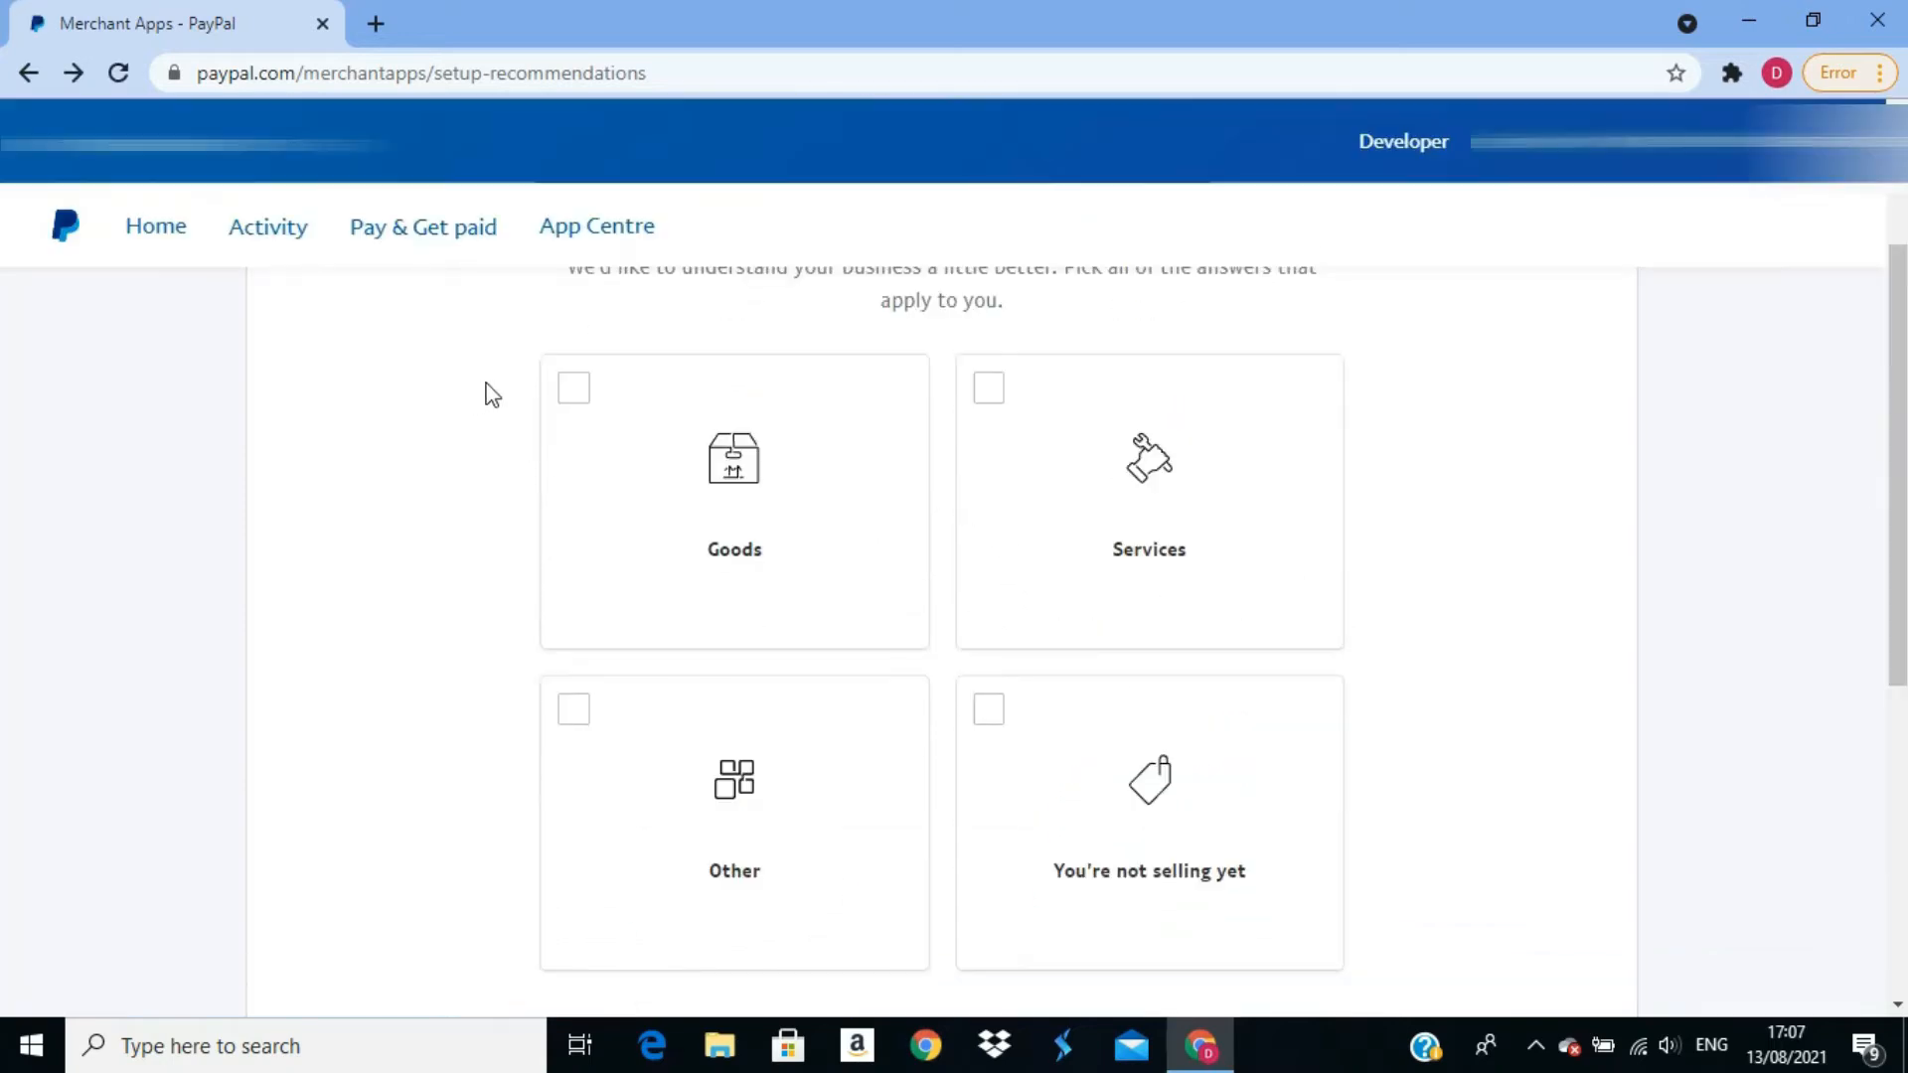
pyautogui.click(576, 392)
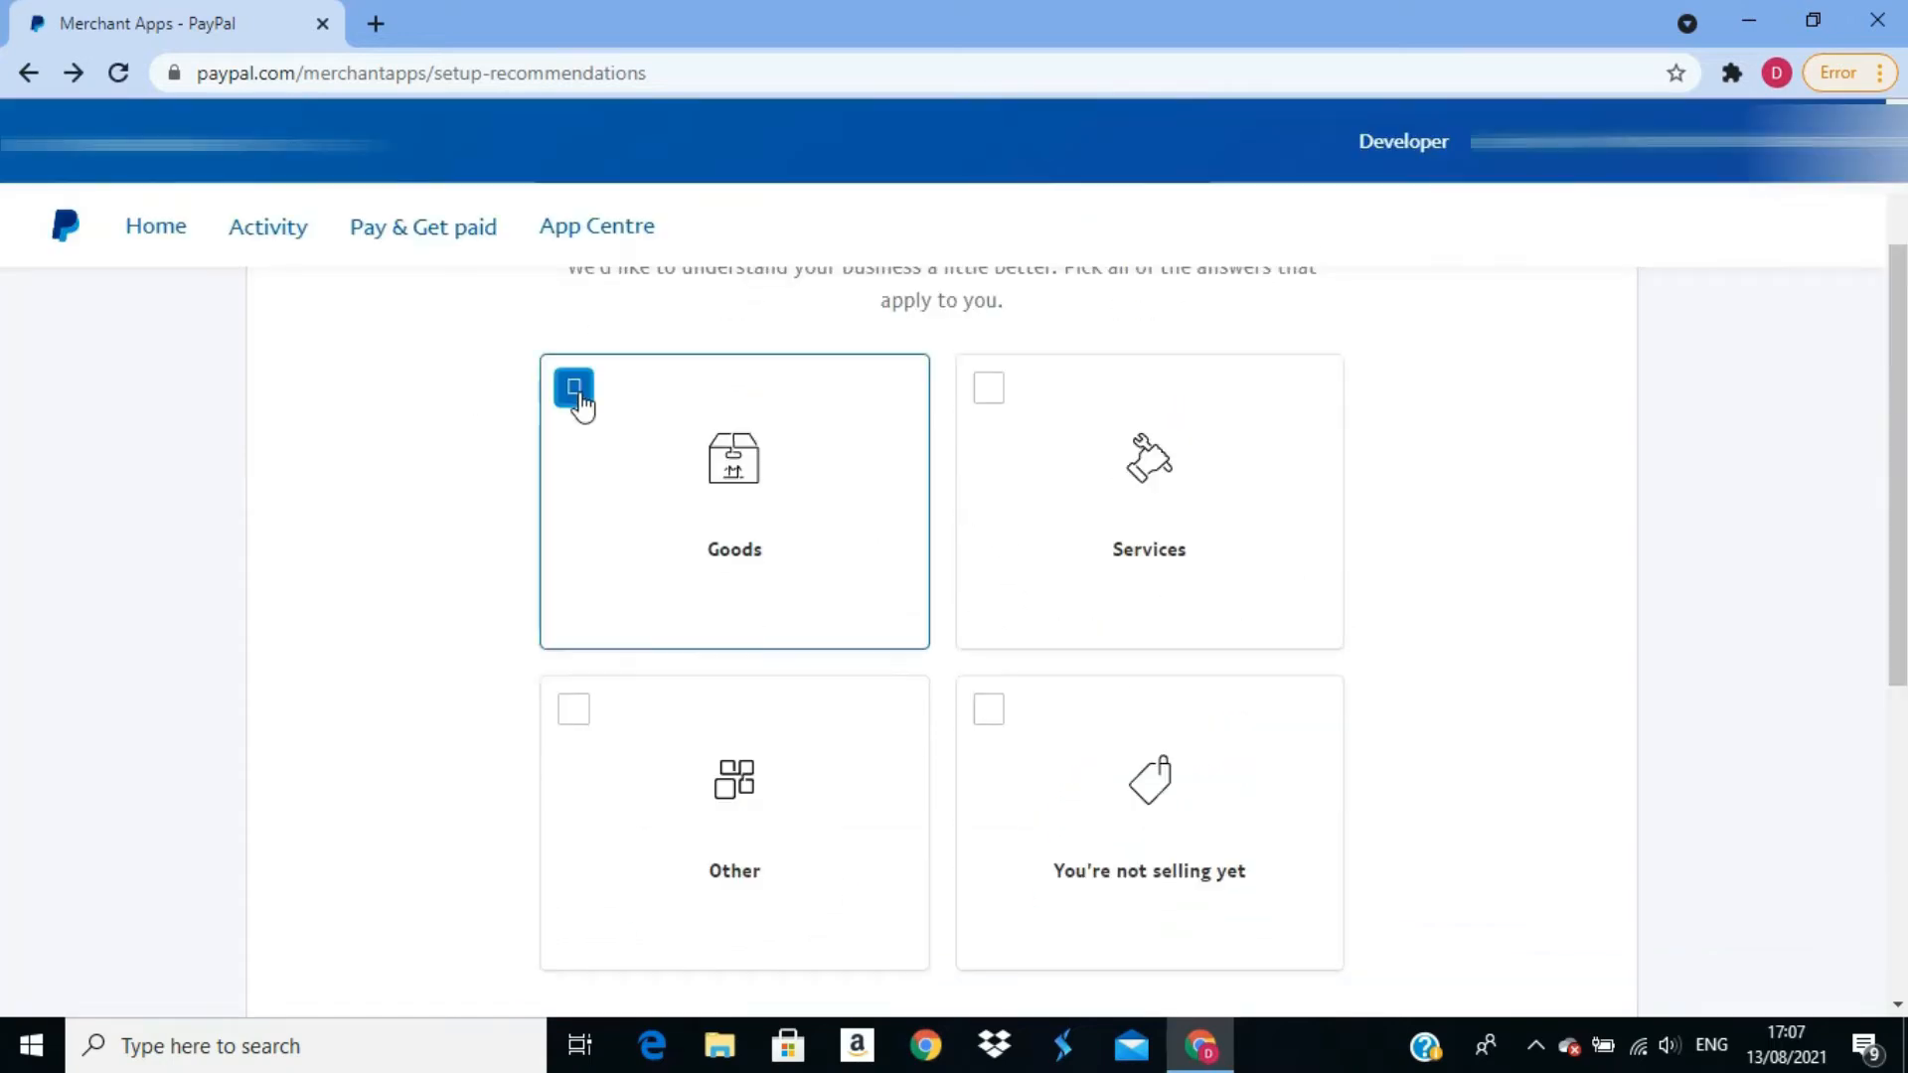
pyautogui.click(988, 398)
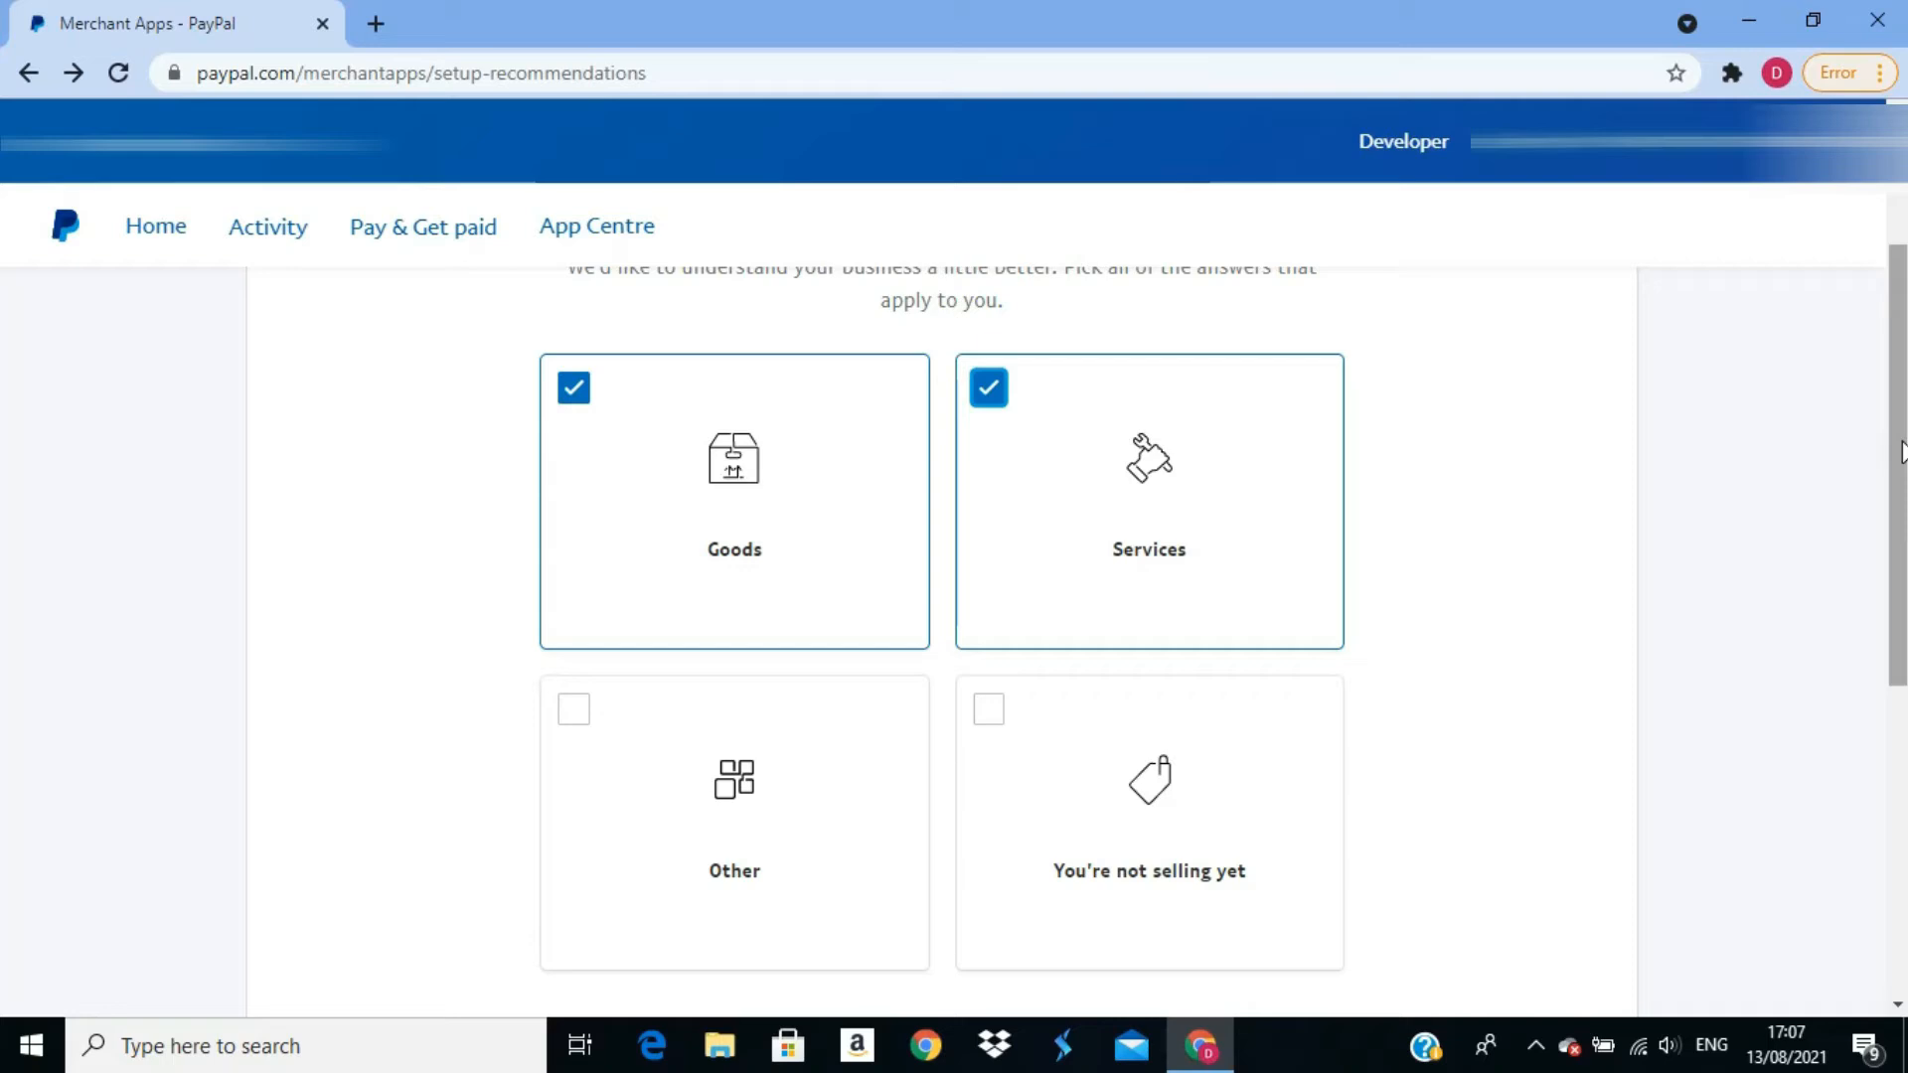
pyautogui.moveTo(1900, 452); pyautogui.dragTo(1888, 547)
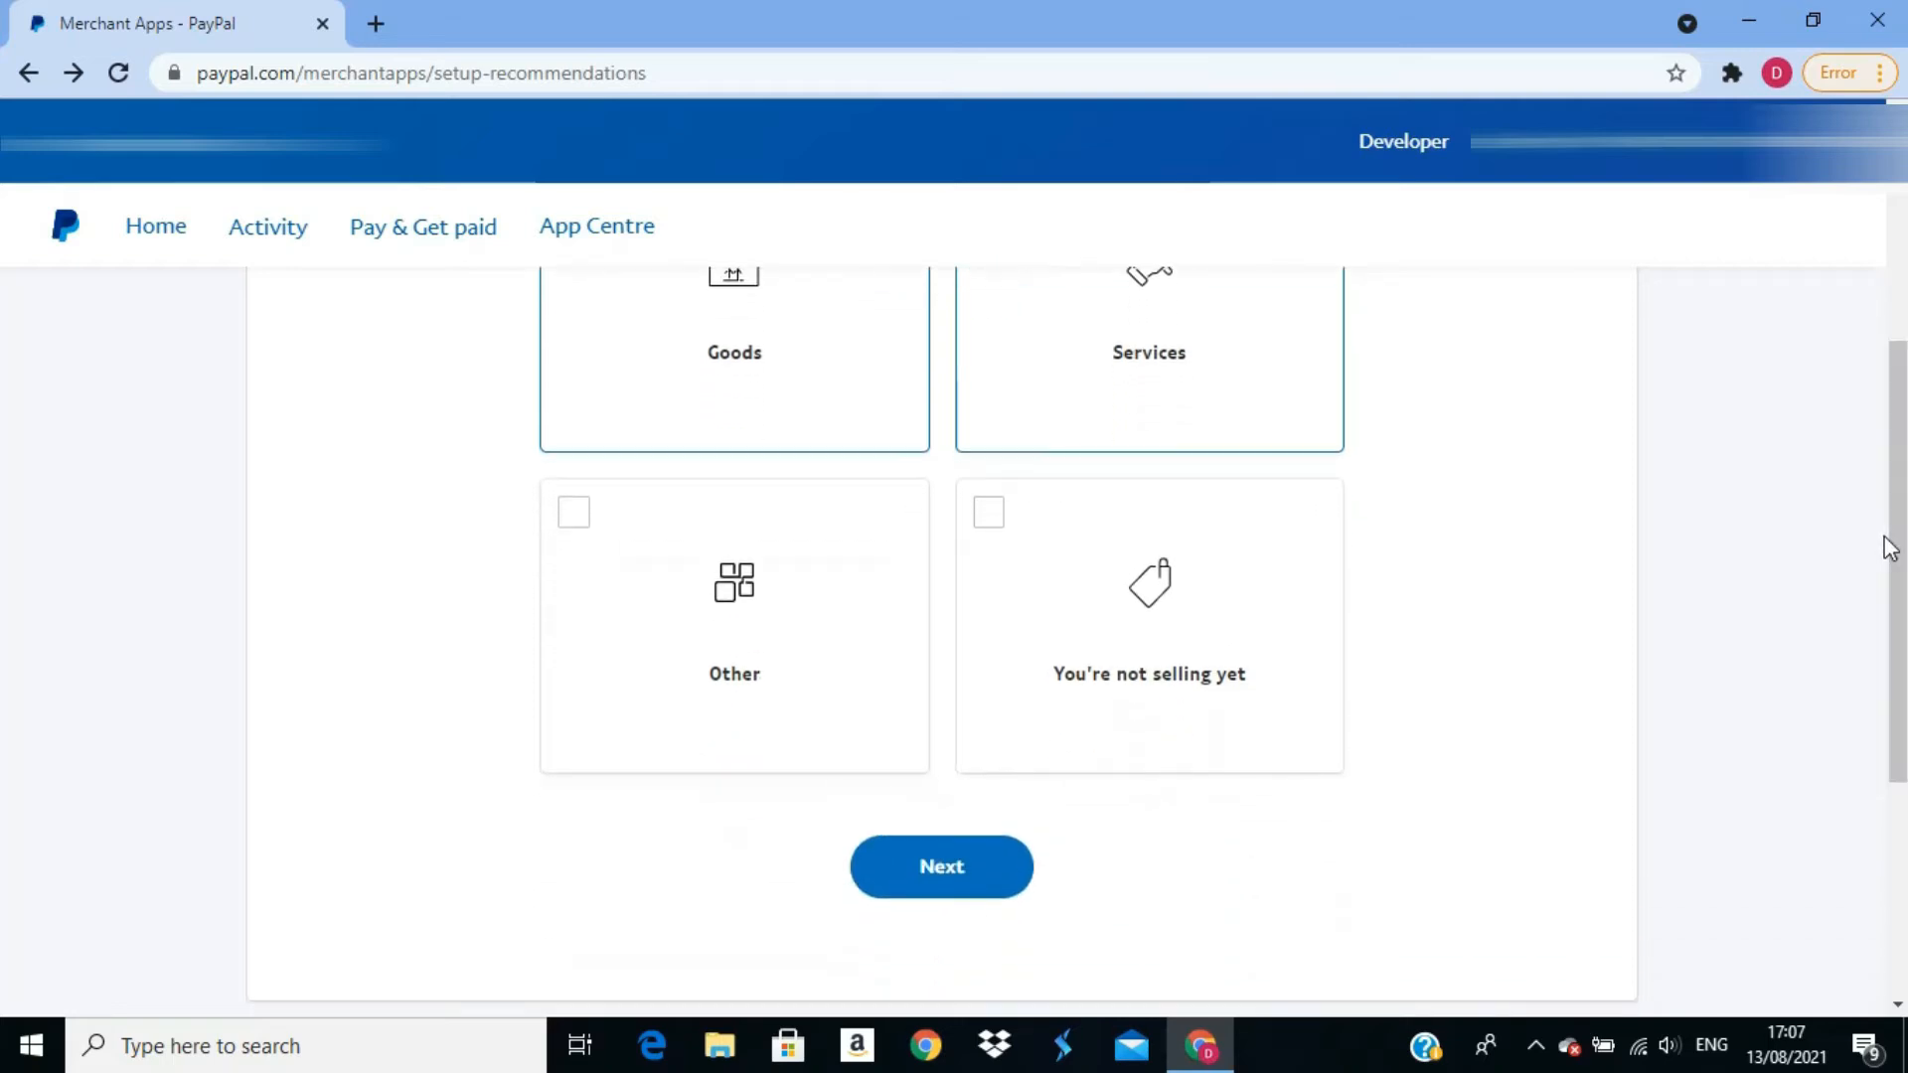
pyautogui.click(929, 872)
# - Choose website or app payments, invoices or estimates, and payment-request links as the selling methods, and continue
pyautogui.click(533, 644)
pyautogui.click(836, 646)
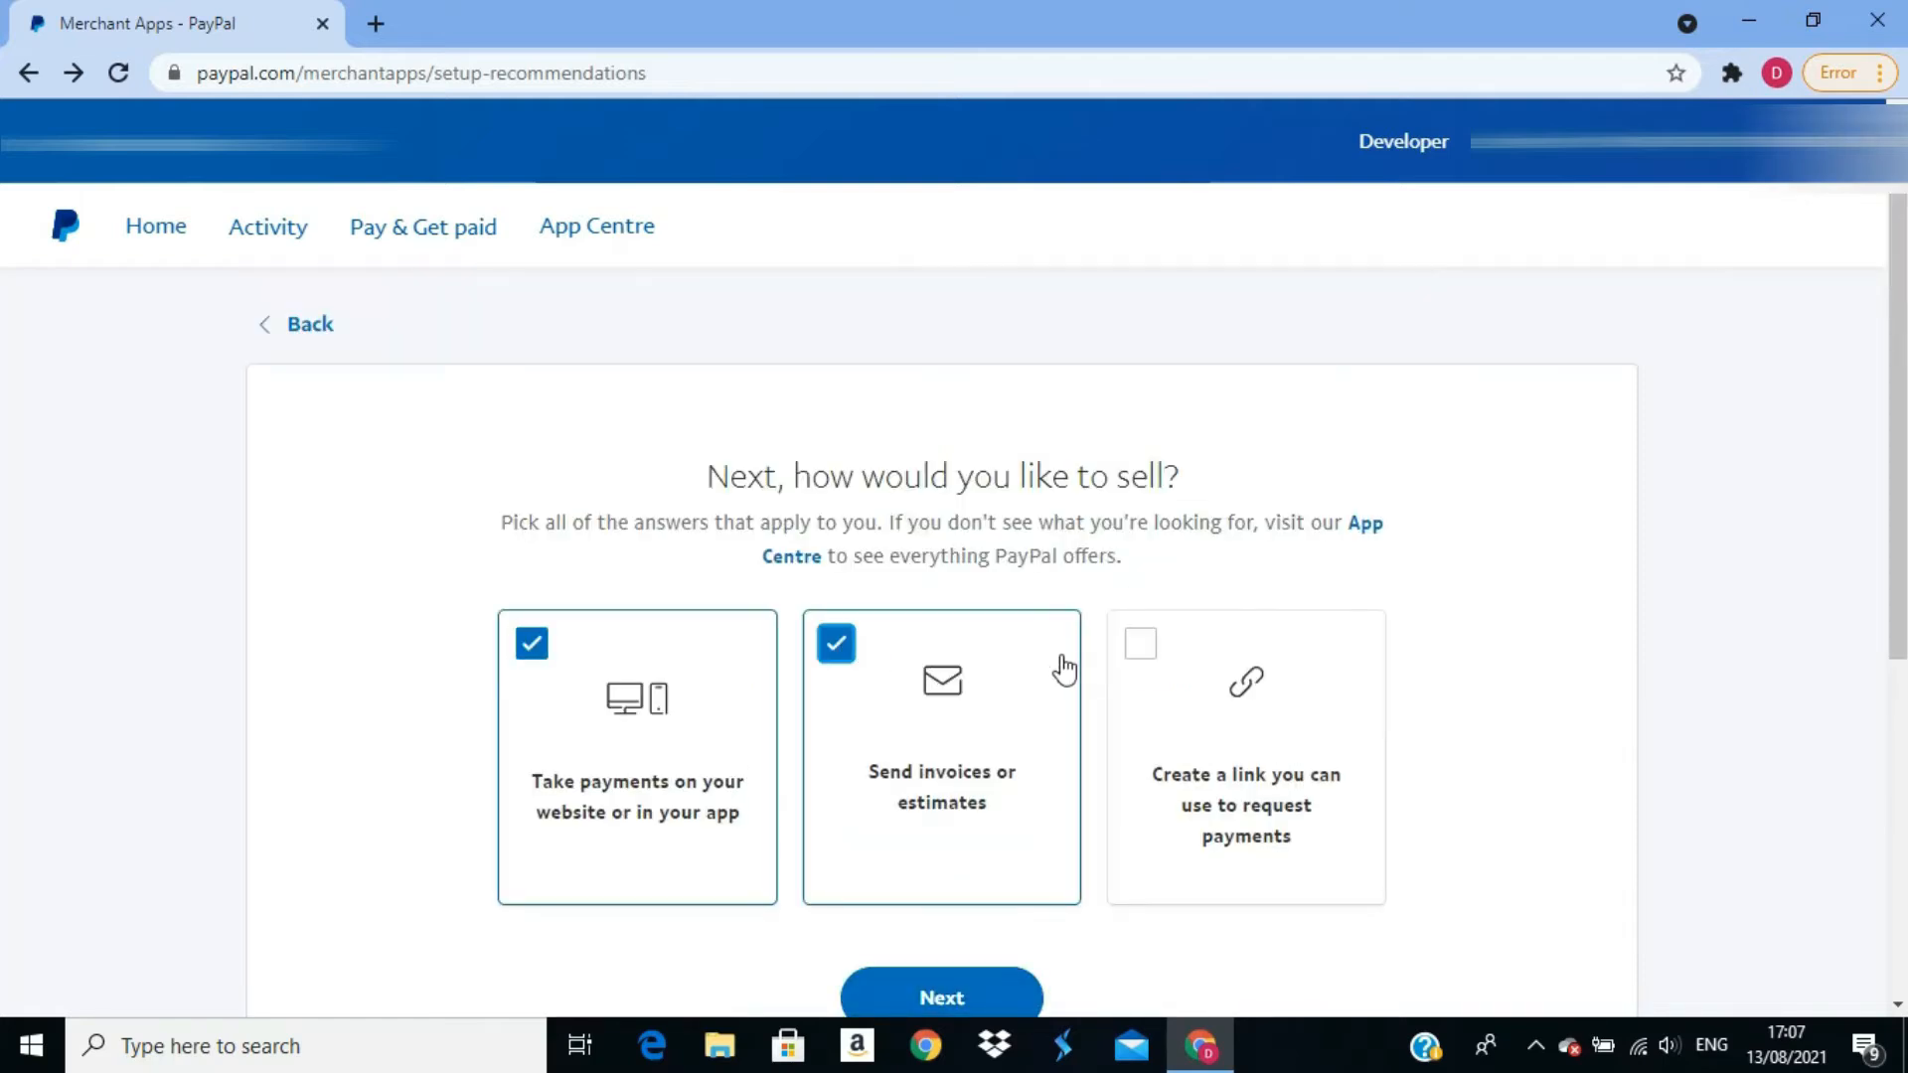
pyautogui.click(1143, 657)
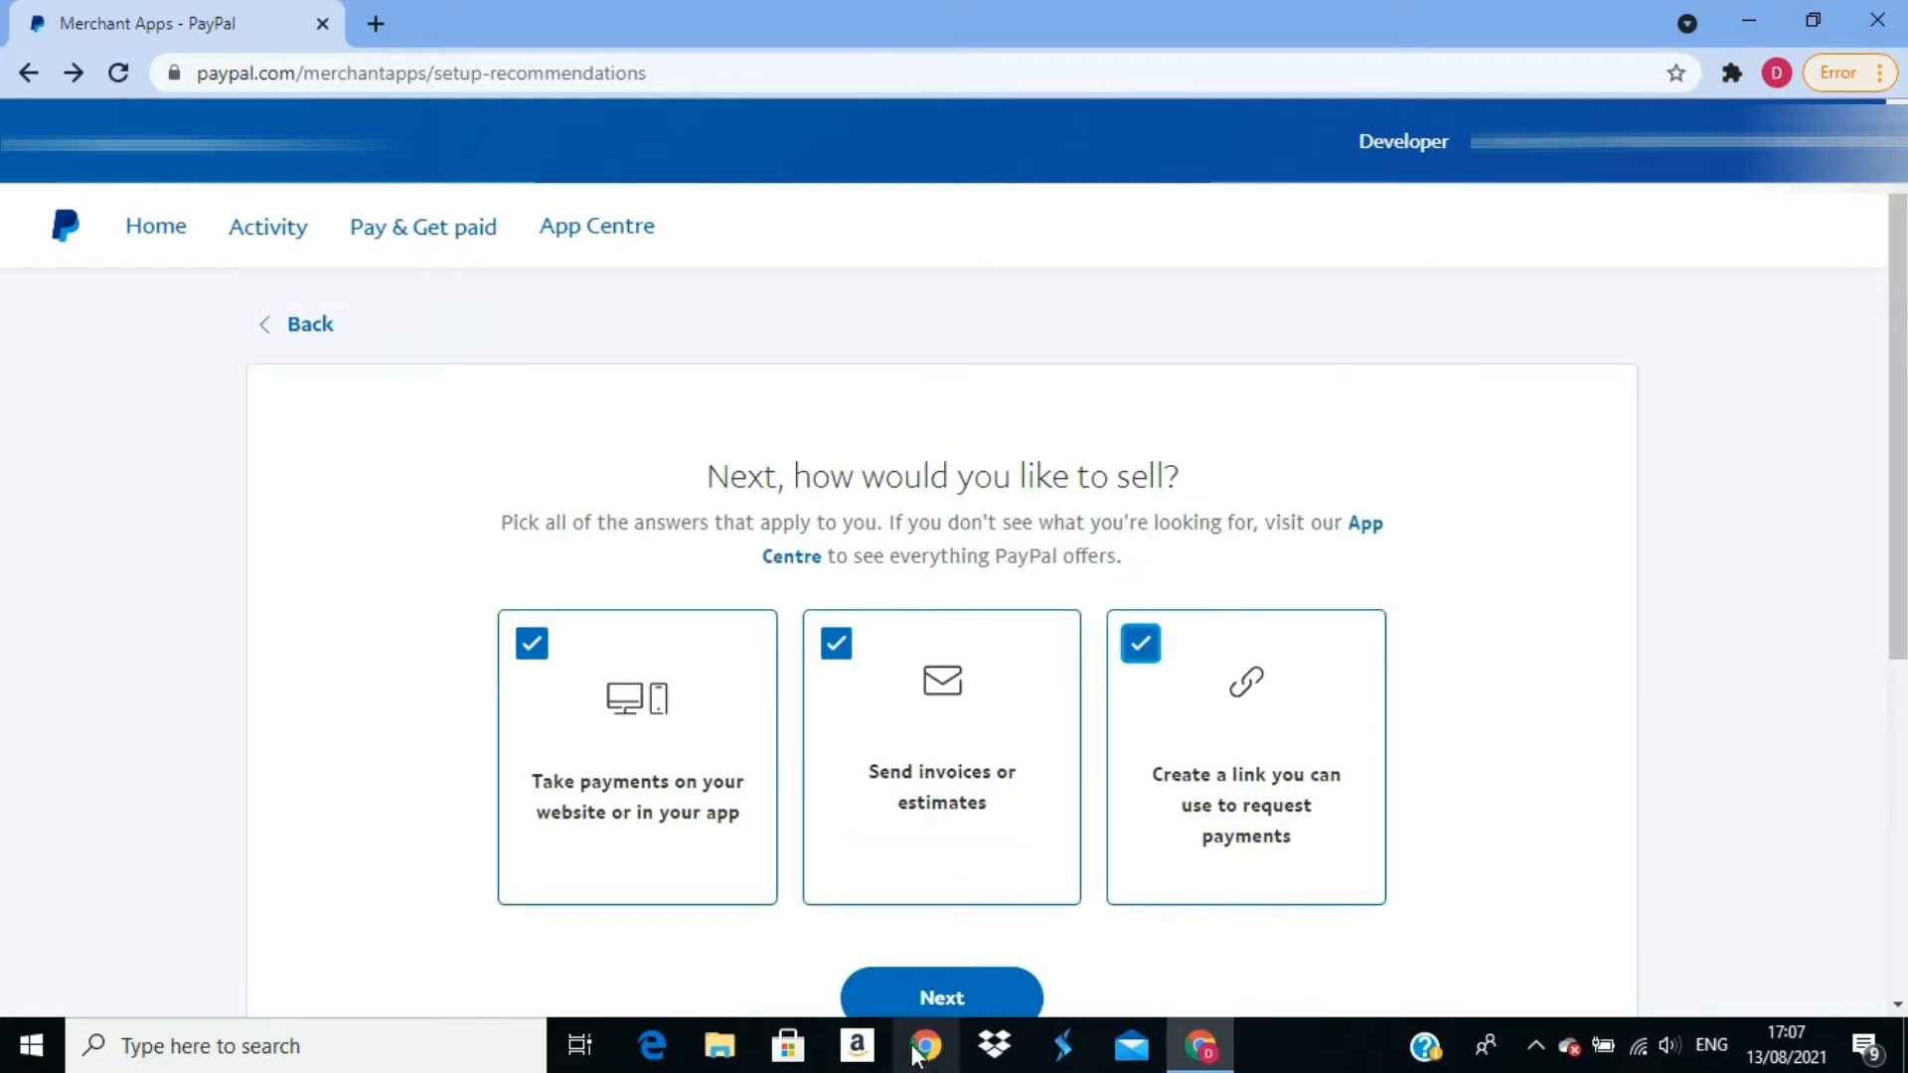
pyautogui.click(946, 994)
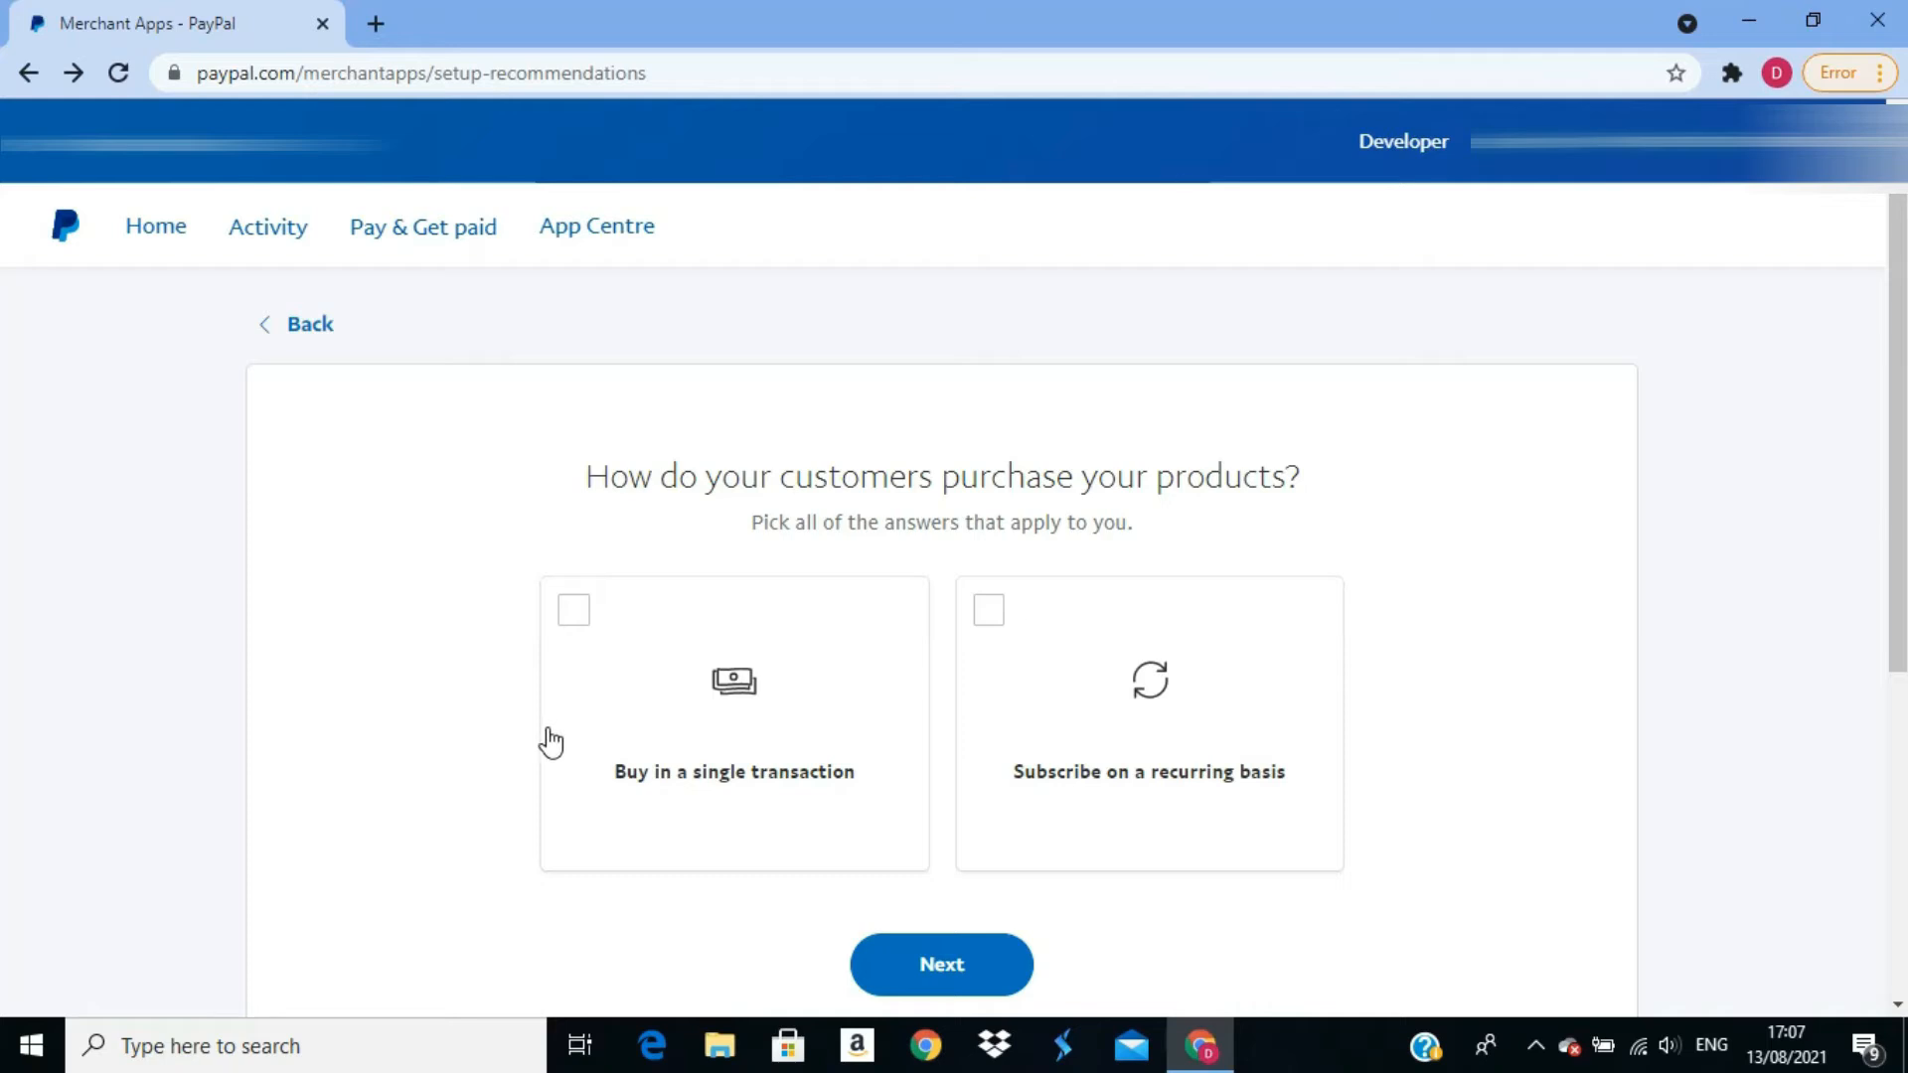
# - Specify that customers buy in a single transaction and subscribe on a recurring basis, and continue
pyautogui.click(581, 613)
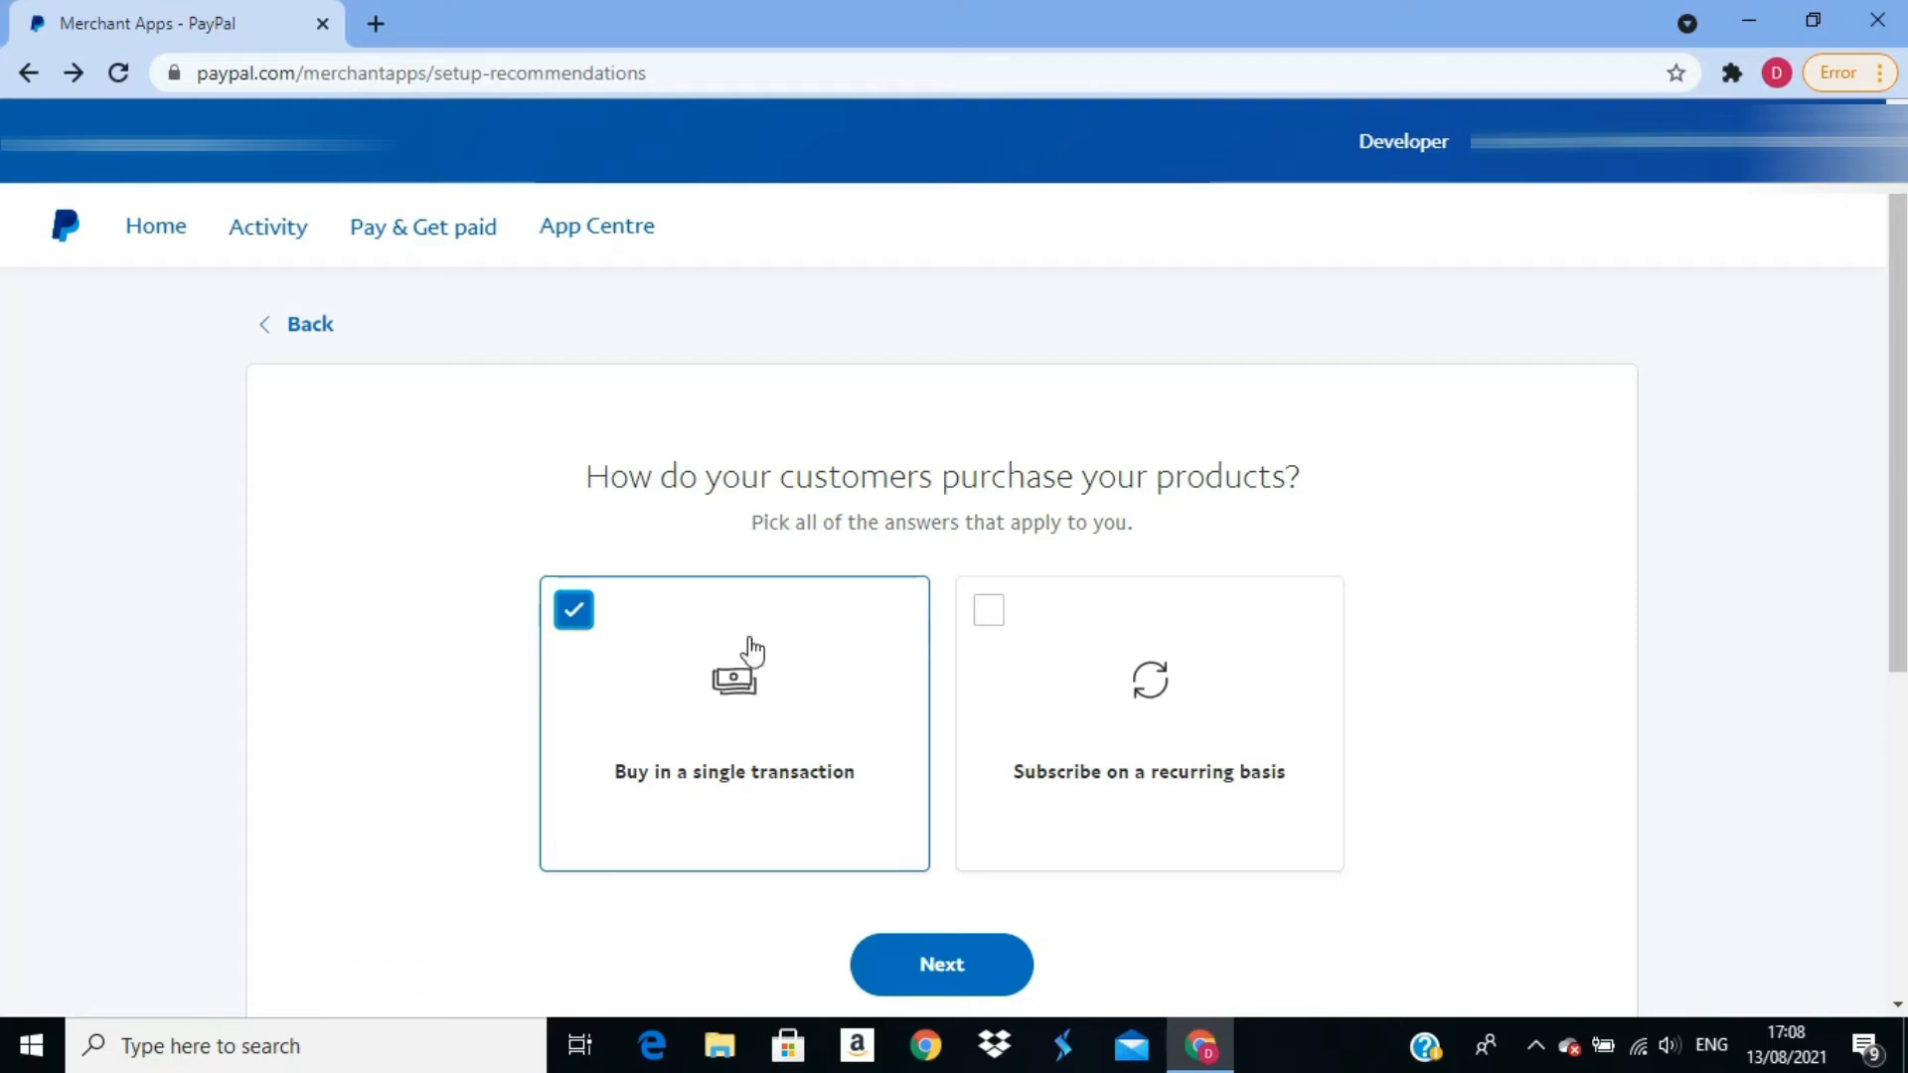
pyautogui.click(991, 620)
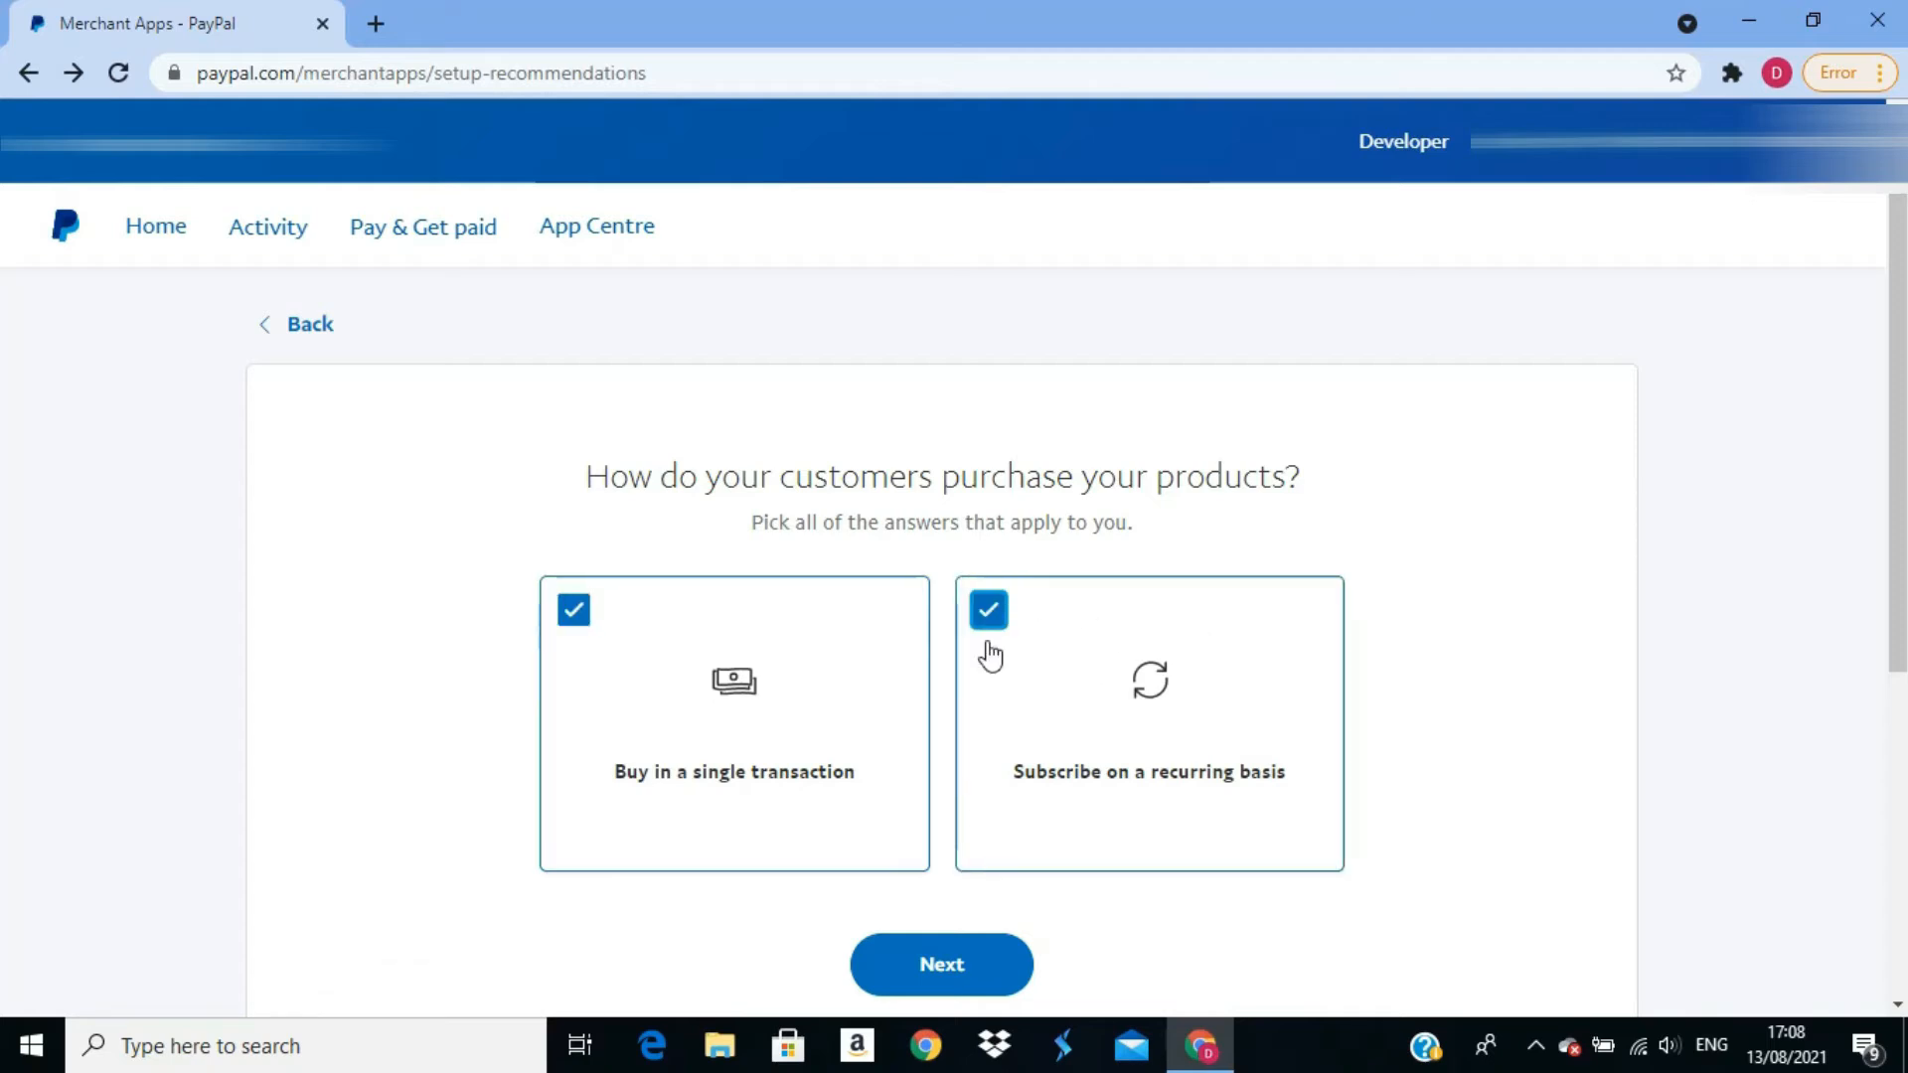
pyautogui.click(928, 960)
# - Choose the pre-built solution that doesn't require coding as the setup experience and continue to the recommendations
pyautogui.scroll(-2, 755, 695)
pyautogui.click(531, 425)
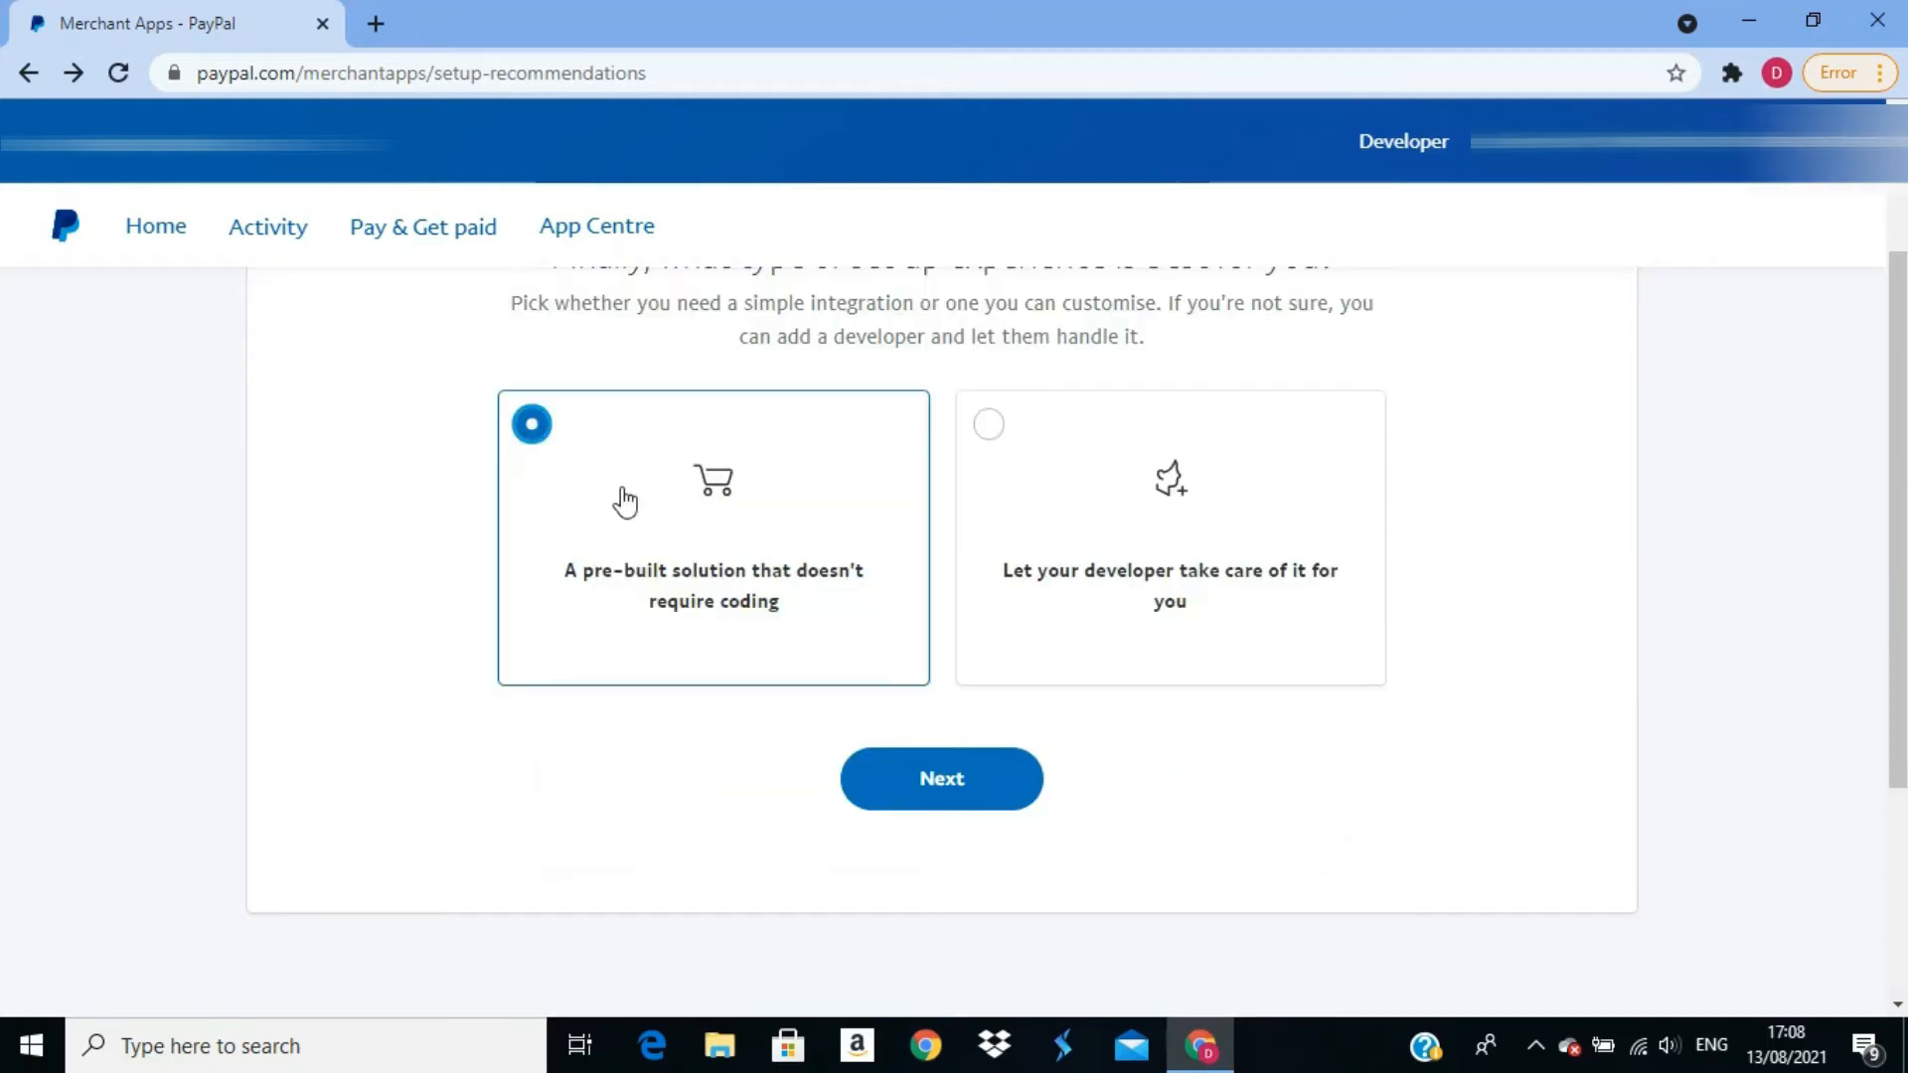
pyautogui.click(954, 779)
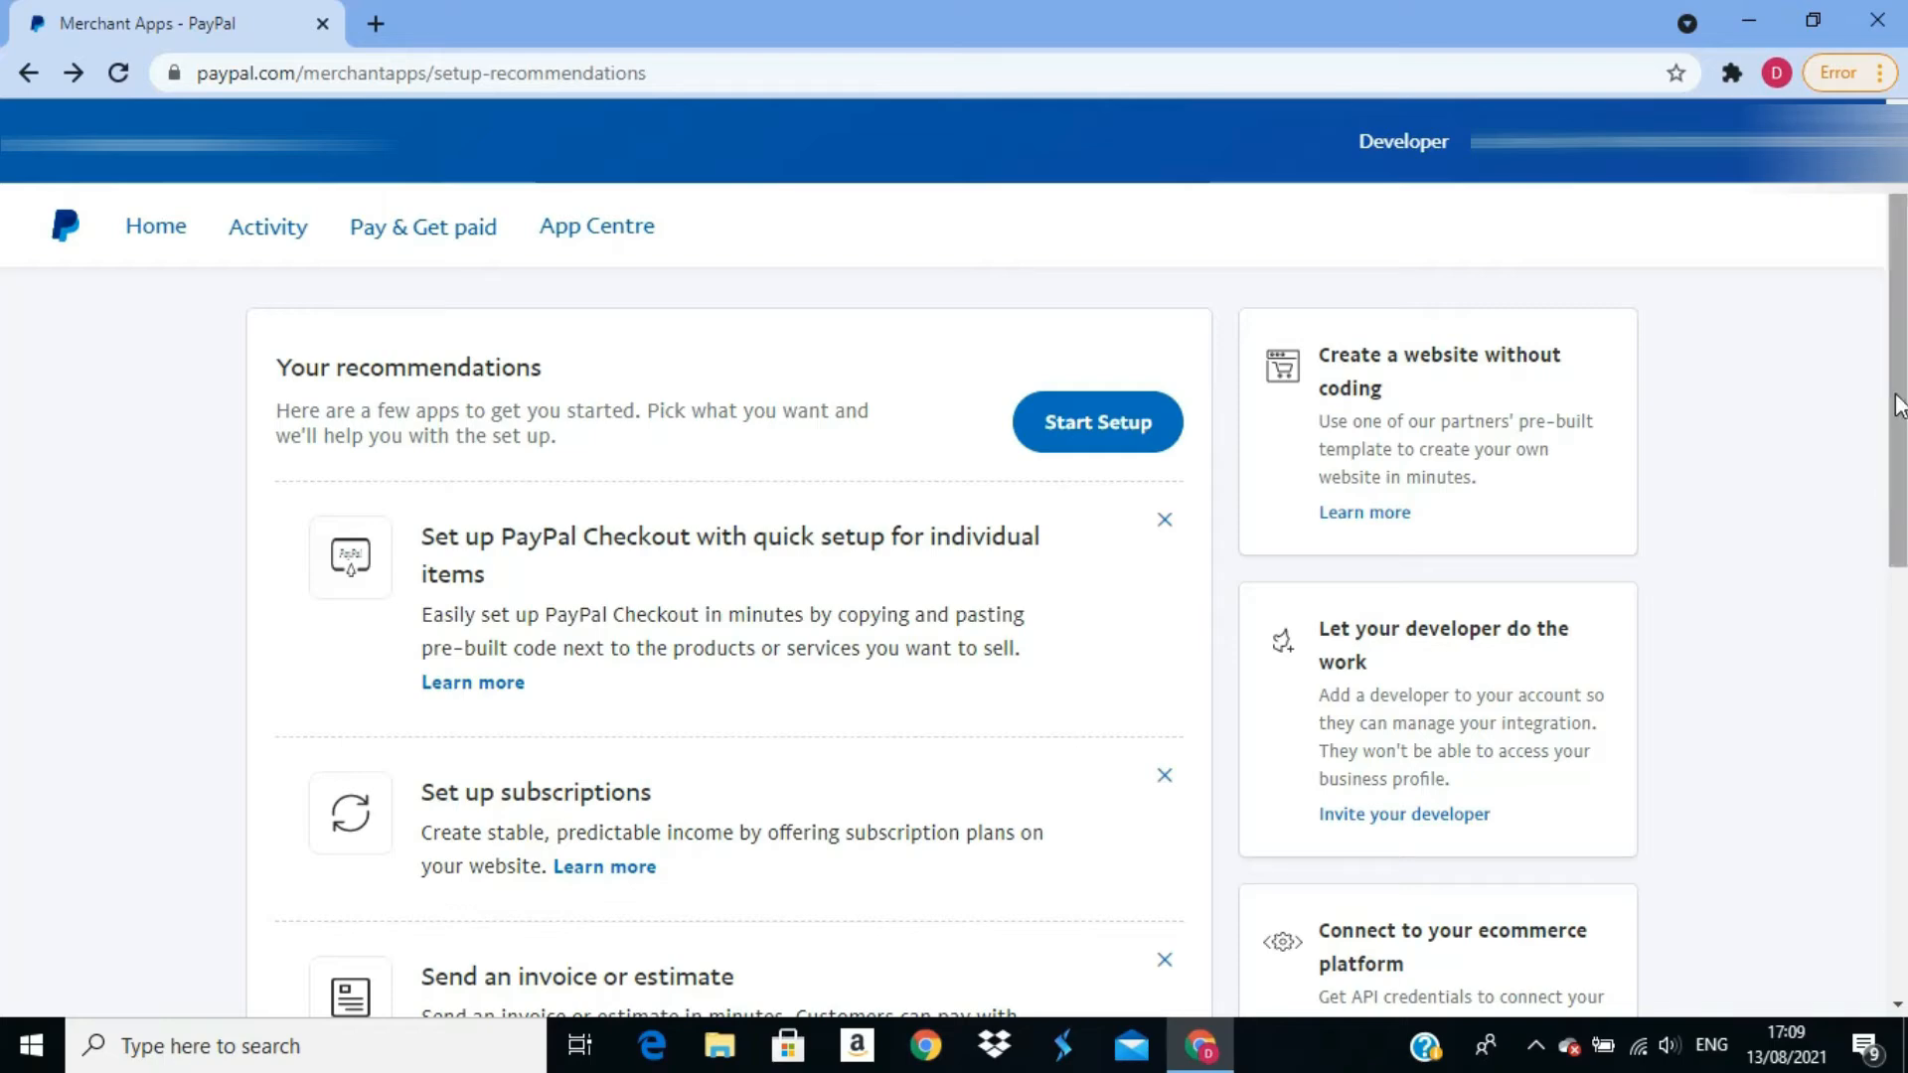
# - Leave the setup recommendations for the account dashboard and dismiss the welcome message
pyautogui.moveTo(1898, 405); pyautogui.dragTo(1878, 715)
pyautogui.click(664, 794)
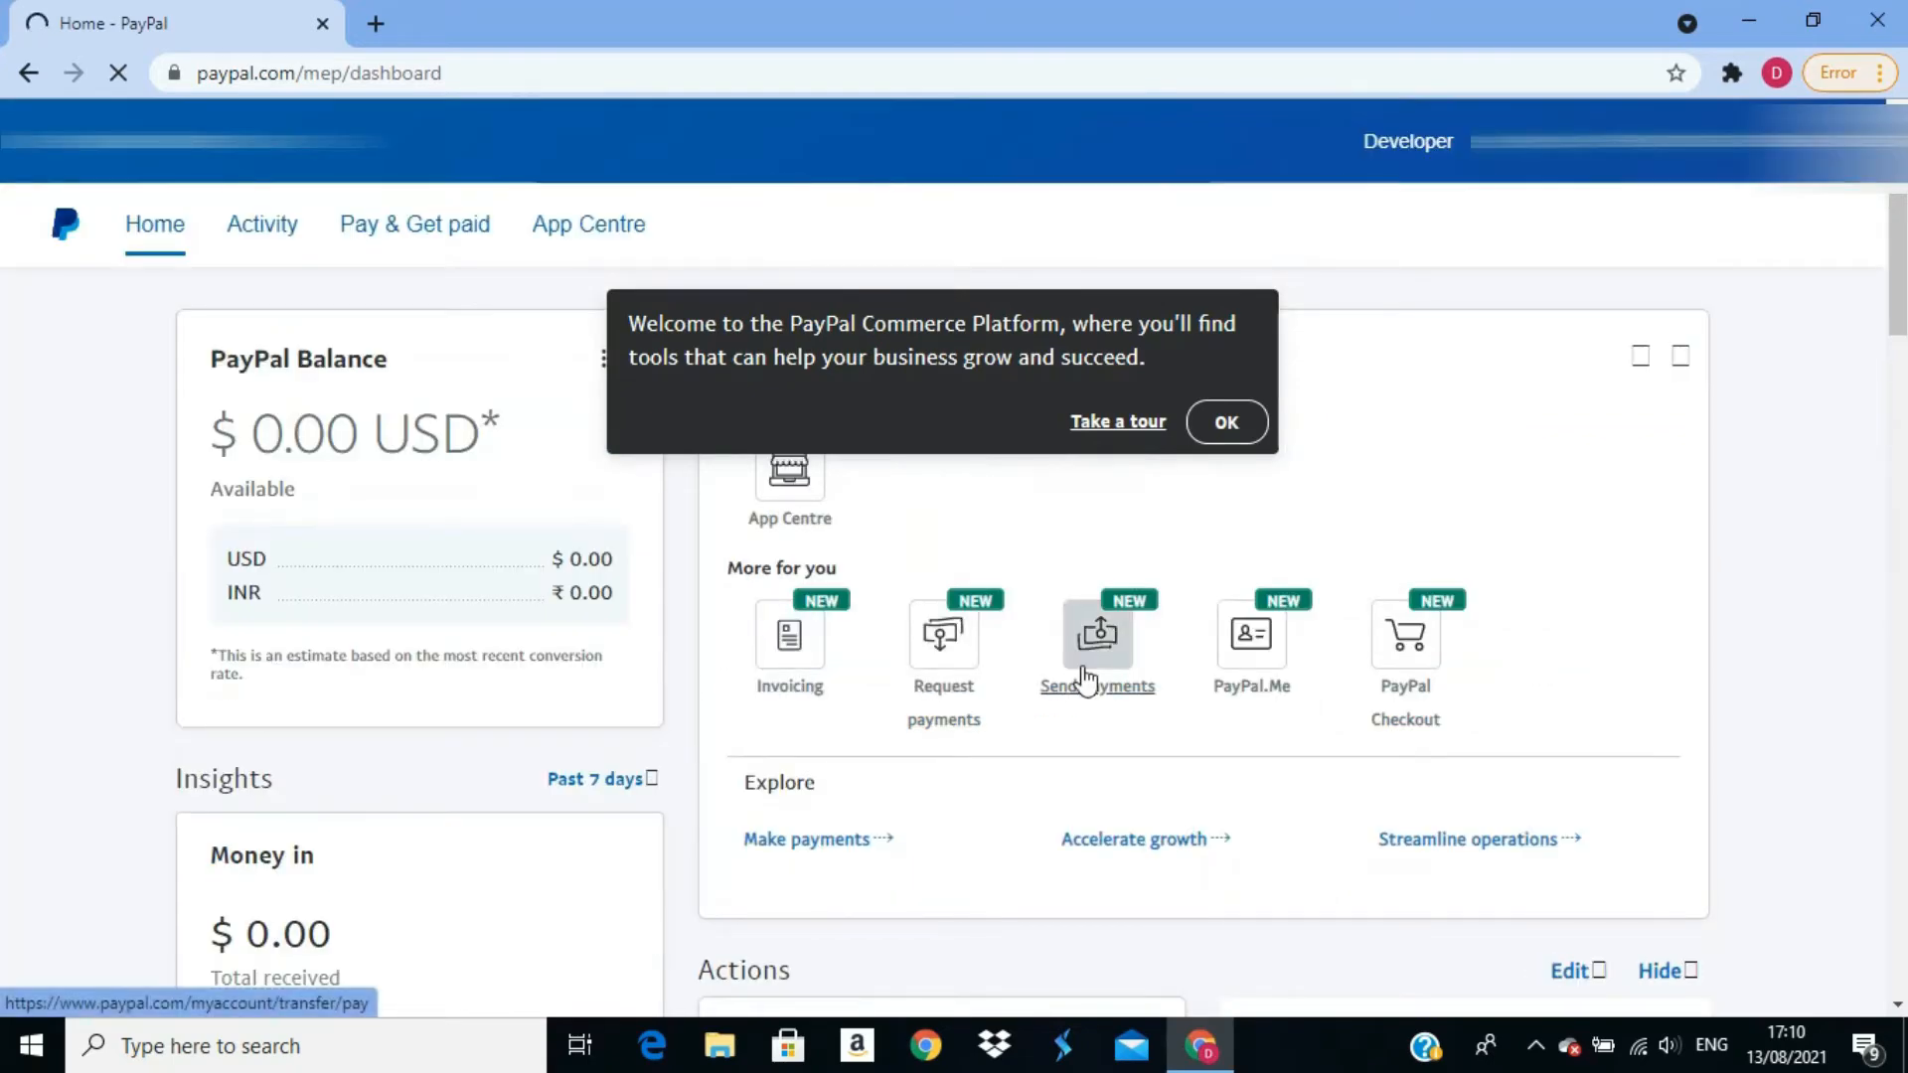
pyautogui.click(1262, 418)
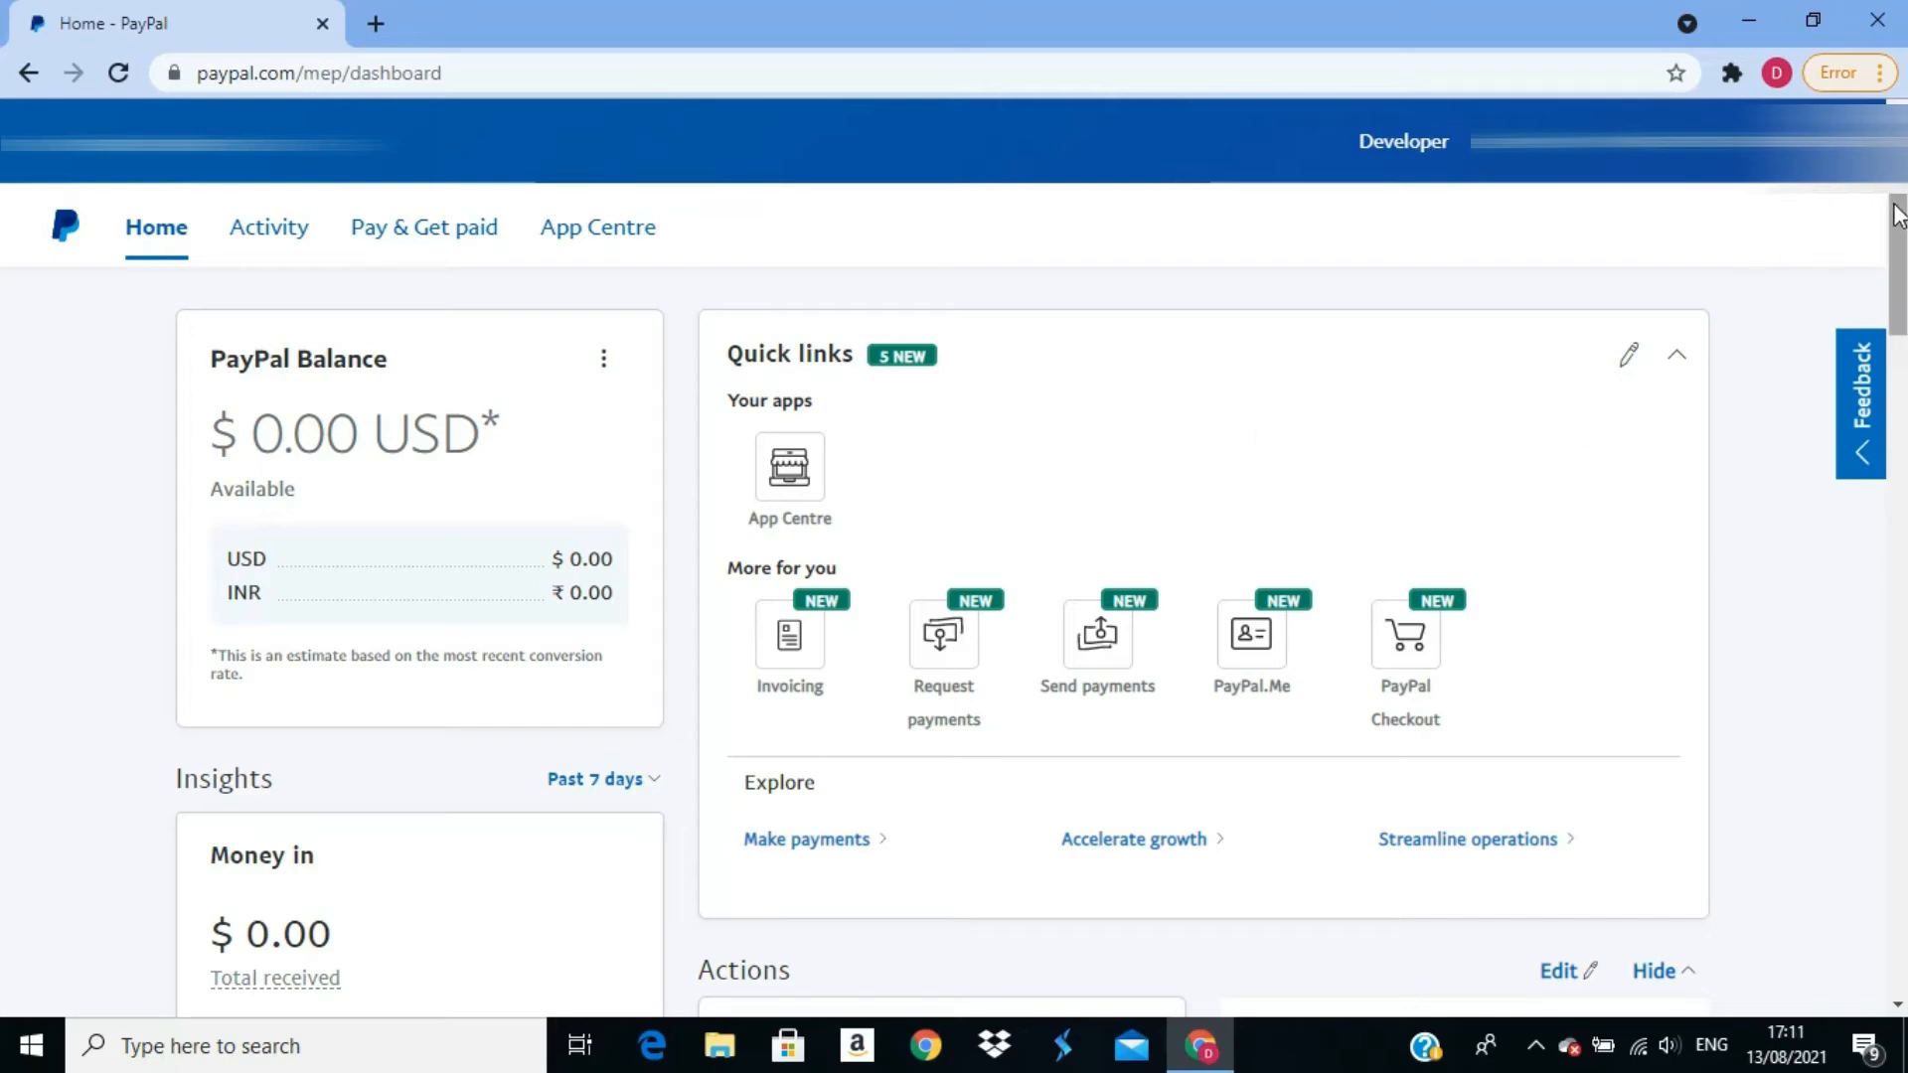
# - Review the dashboard's quick links, money in and out, invoice actions and setup section, and open the Activity options
pyautogui.moveTo(1898, 215); pyautogui.dragTo(1902, 387)
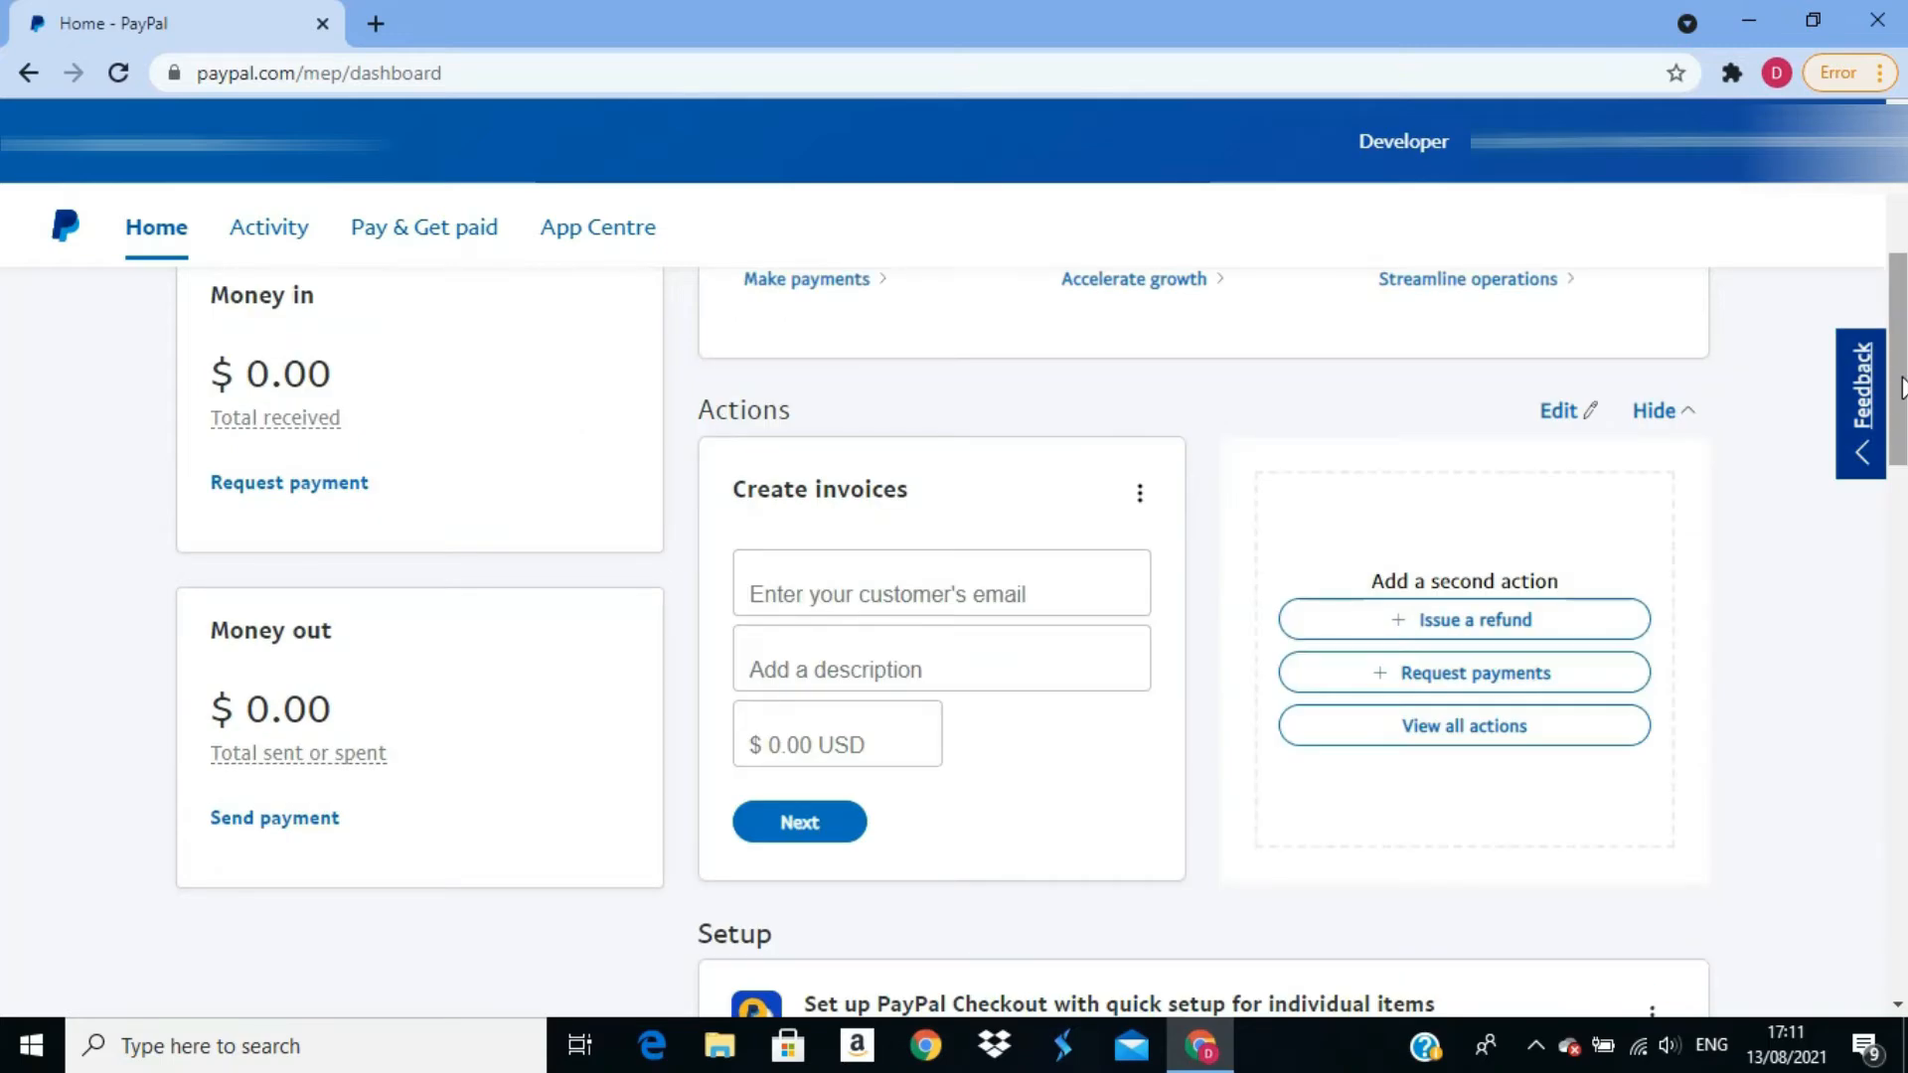
pyautogui.moveTo(1901, 388); pyautogui.dragTo(1906, 444)
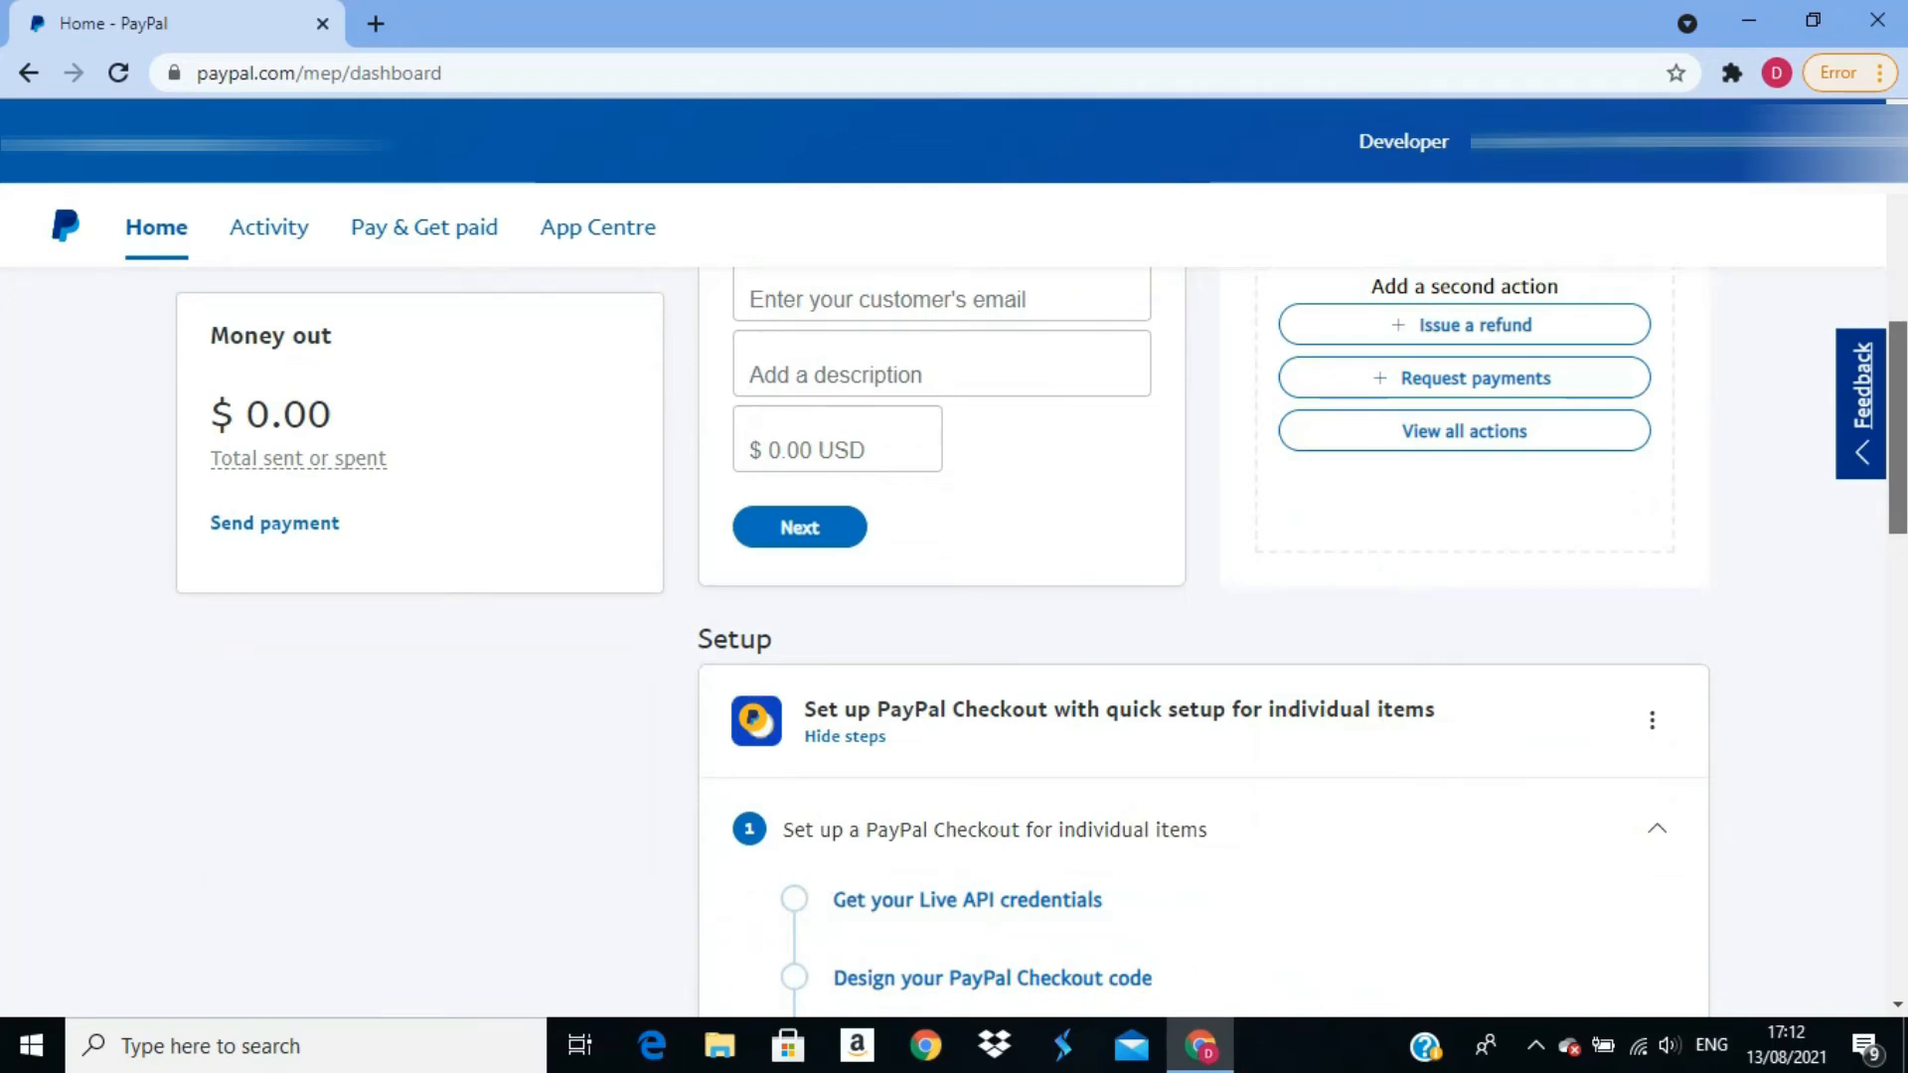
pyautogui.moveTo(1900, 512); pyautogui.dragTo(1896, 328)
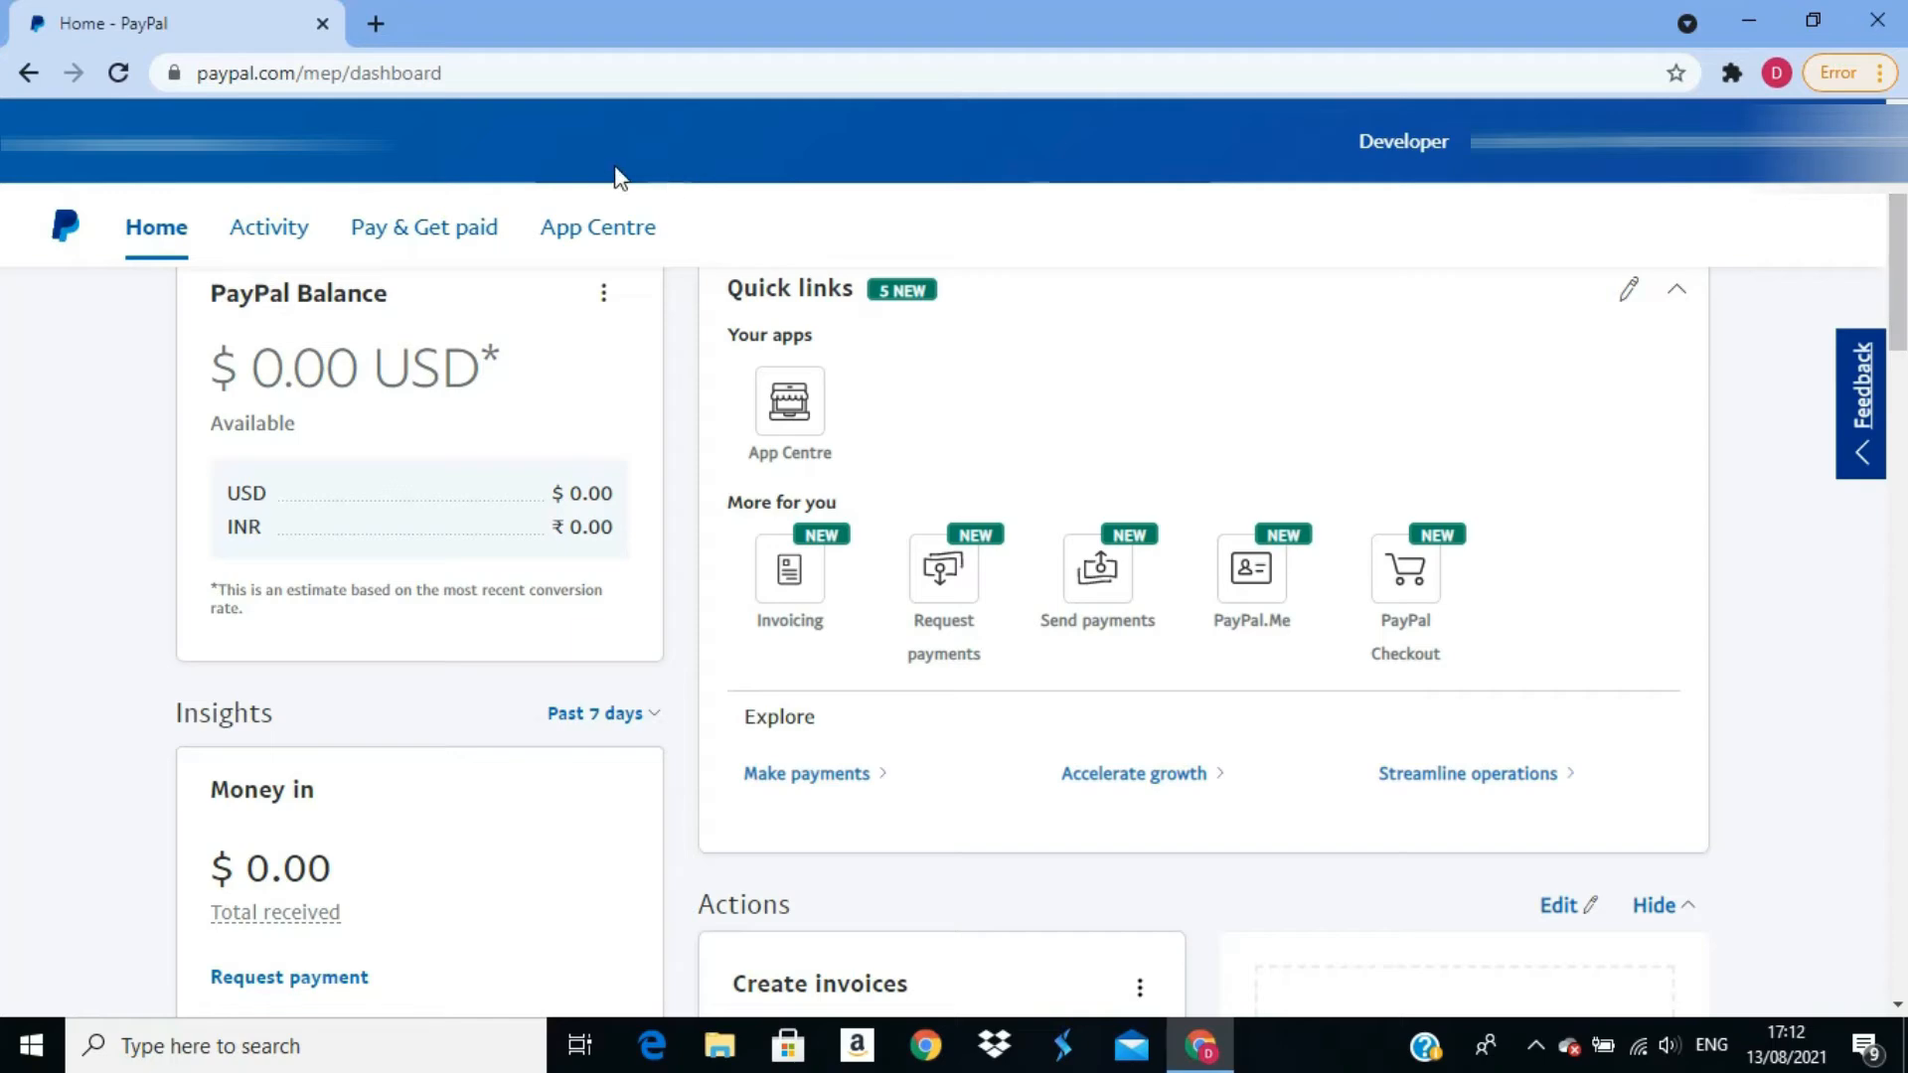
pyautogui.click(274, 224)
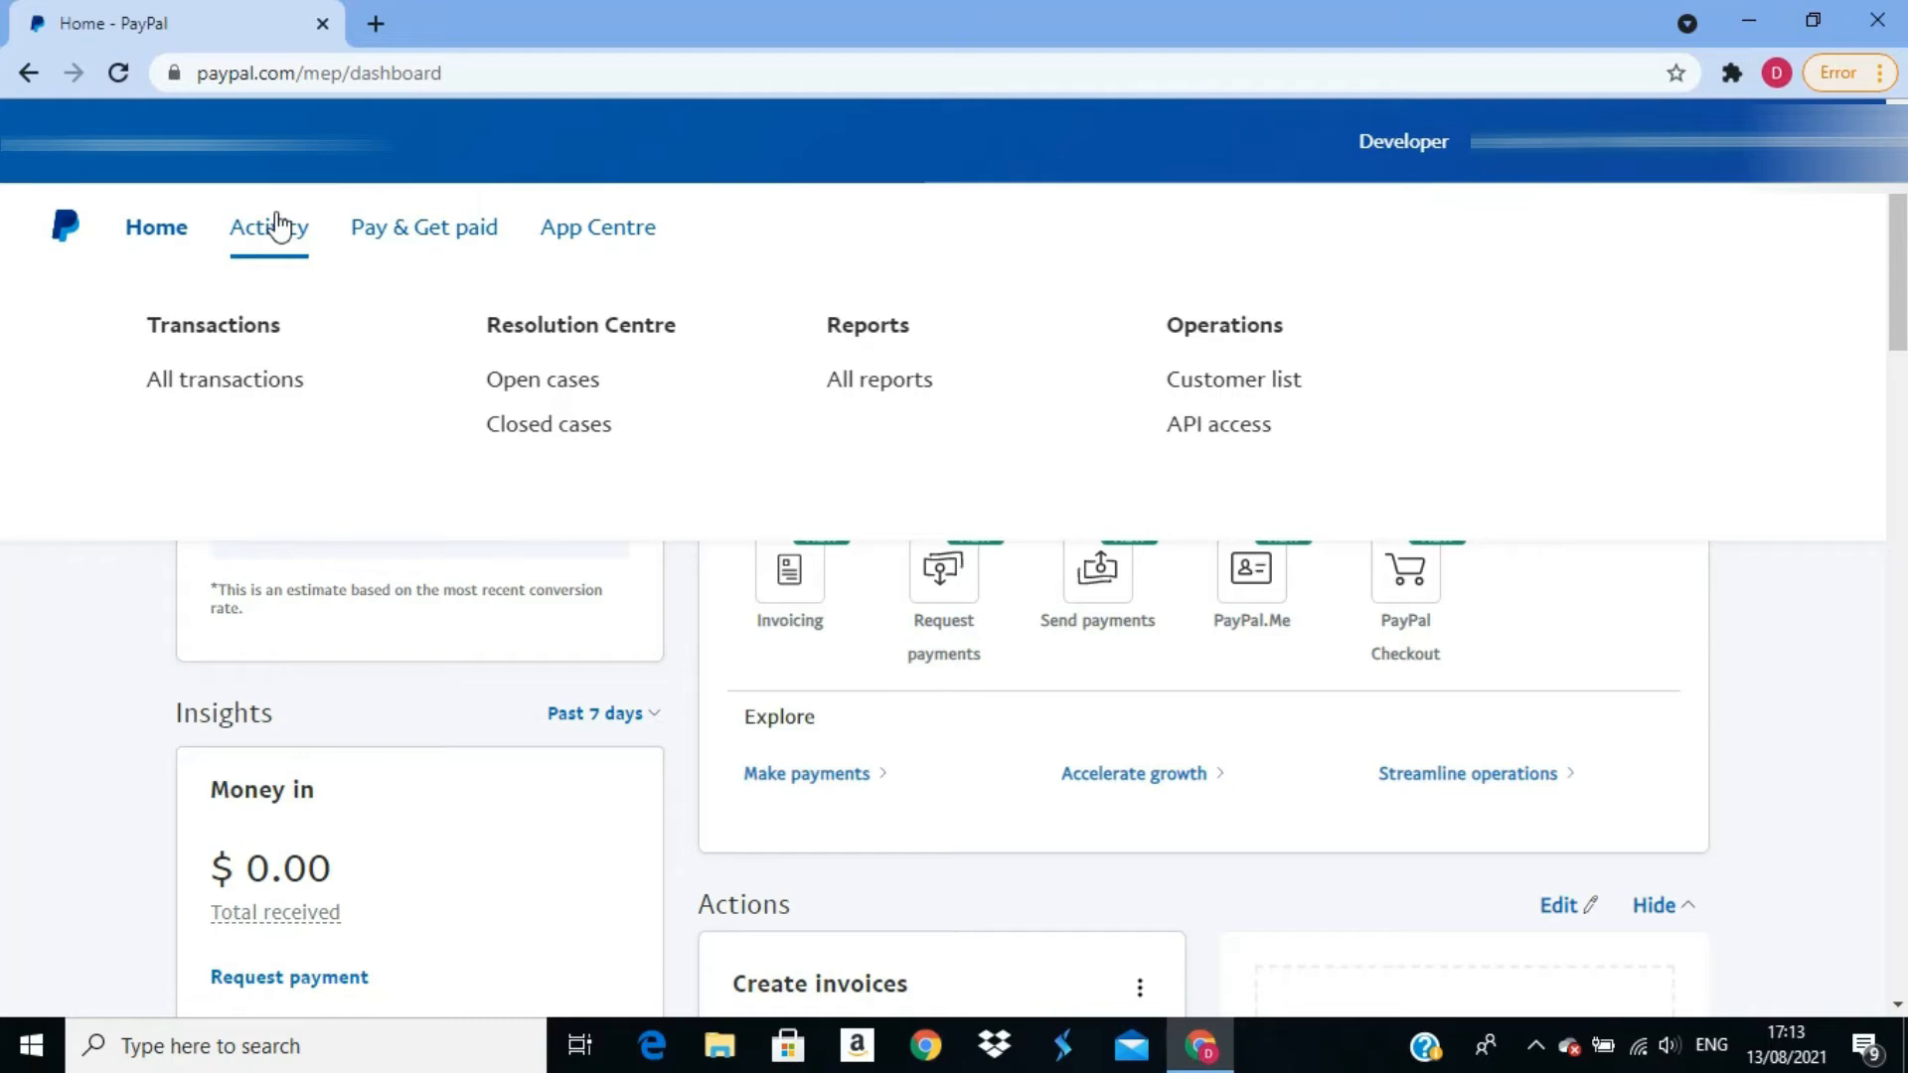
# - Check the Pay & Get paid options and review the dashboard's balance, quick links, setup tasks and account notifications
pyautogui.click(426, 241)
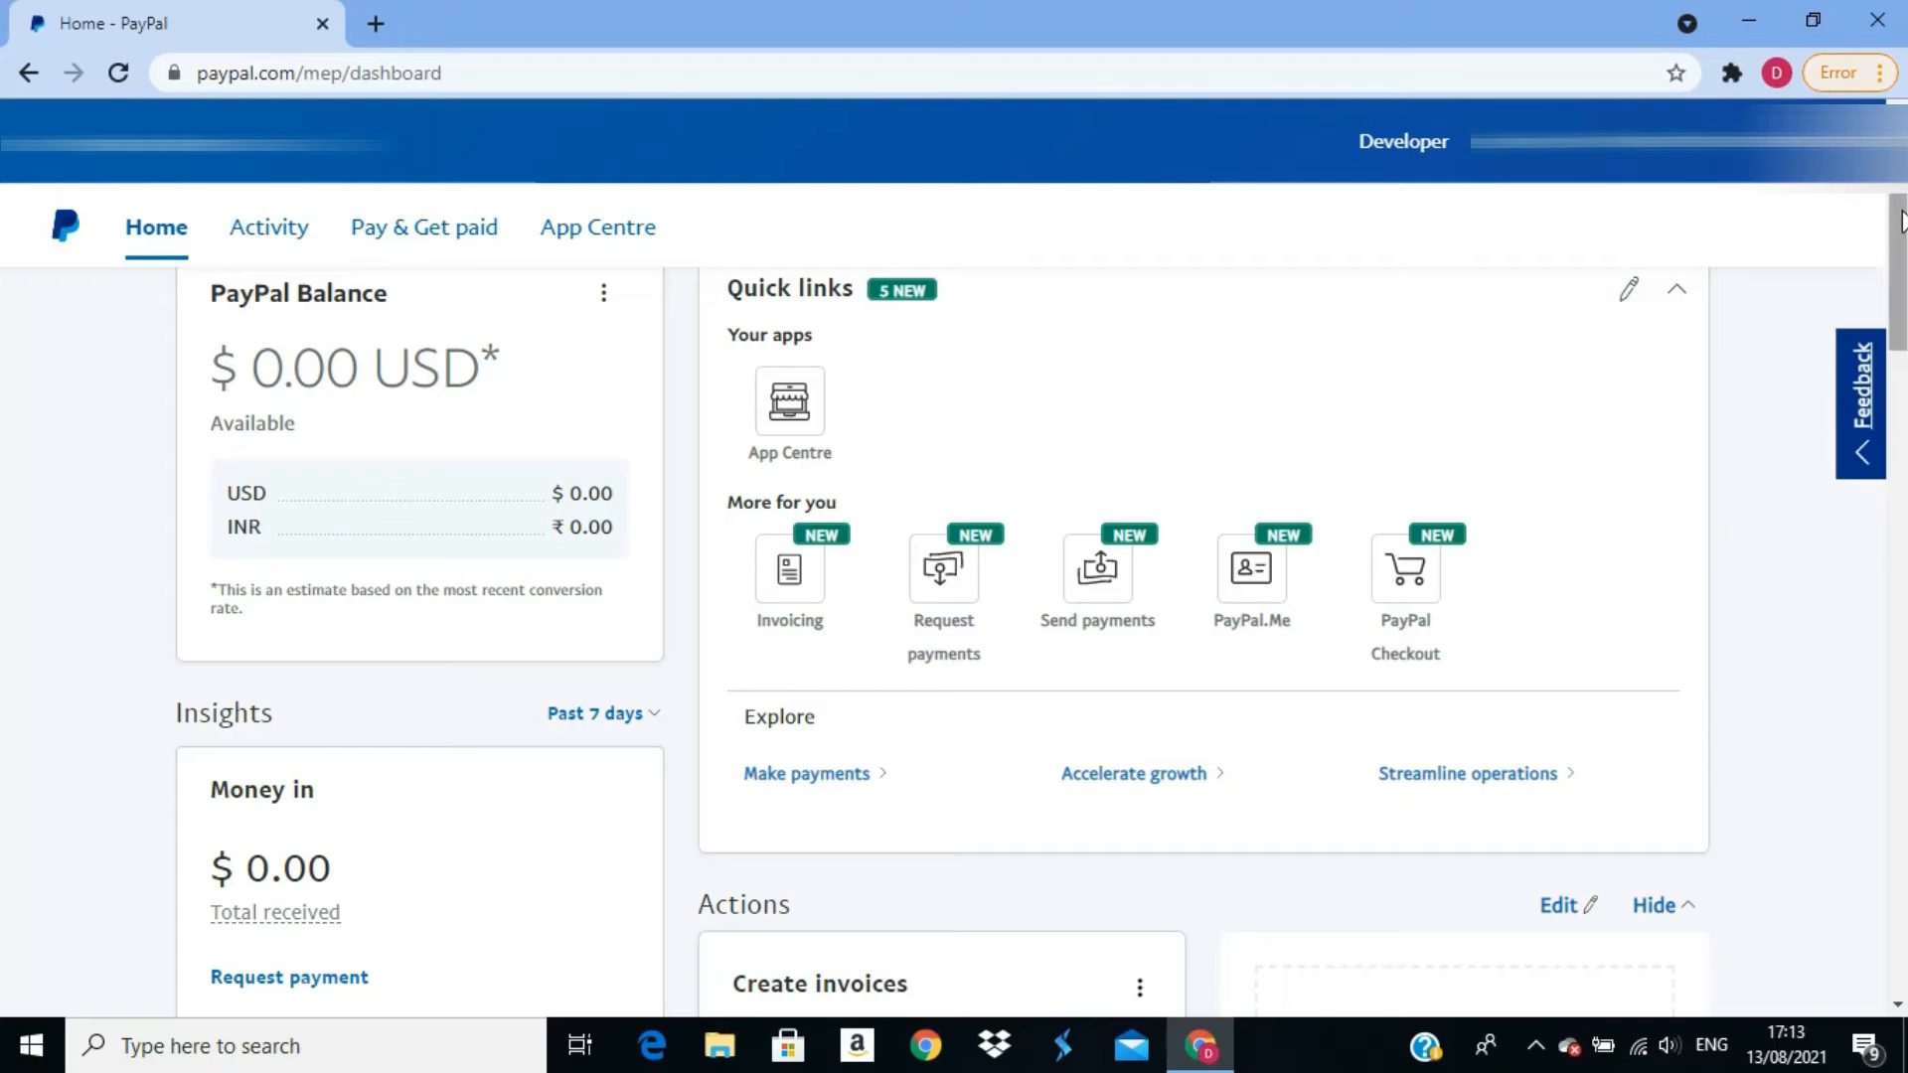
pyautogui.scroll(1, 1900, 220)
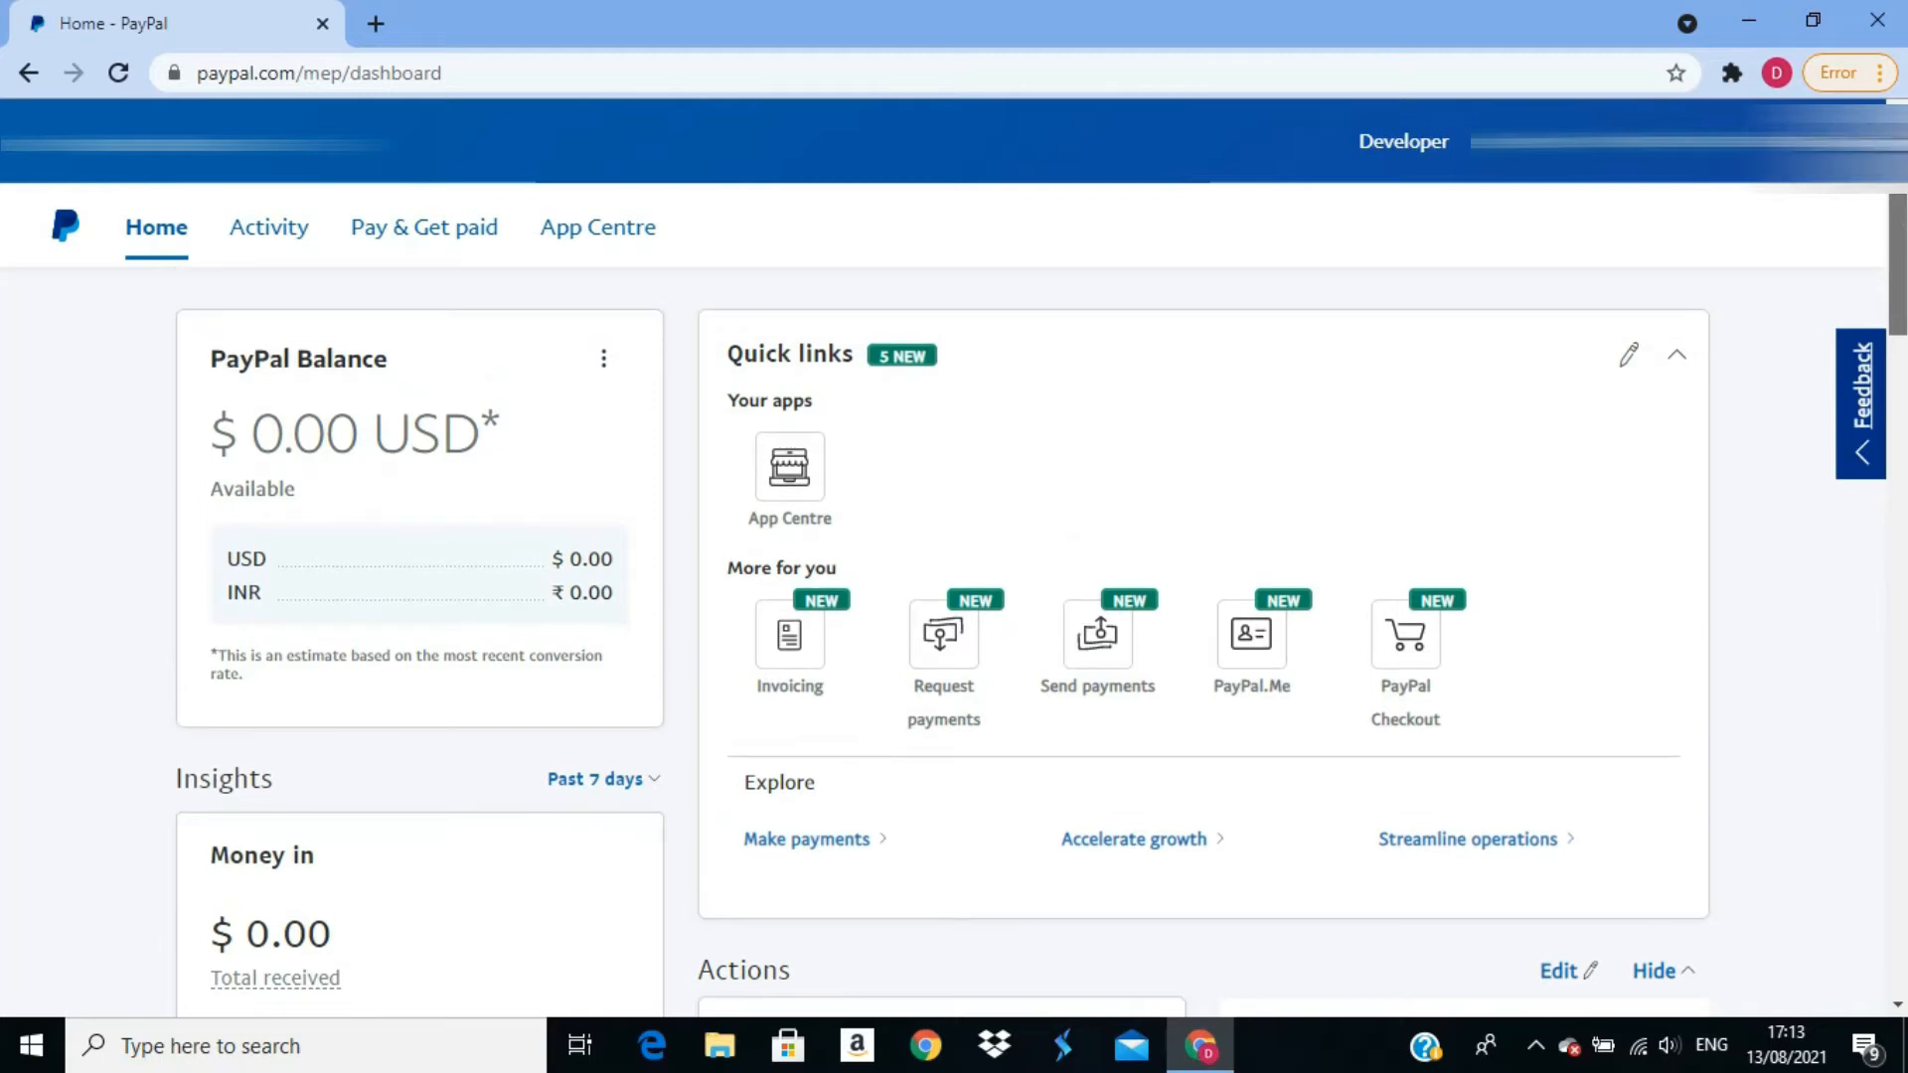
pyautogui.moveTo(1898, 161); pyautogui.dragTo(1899, 167)
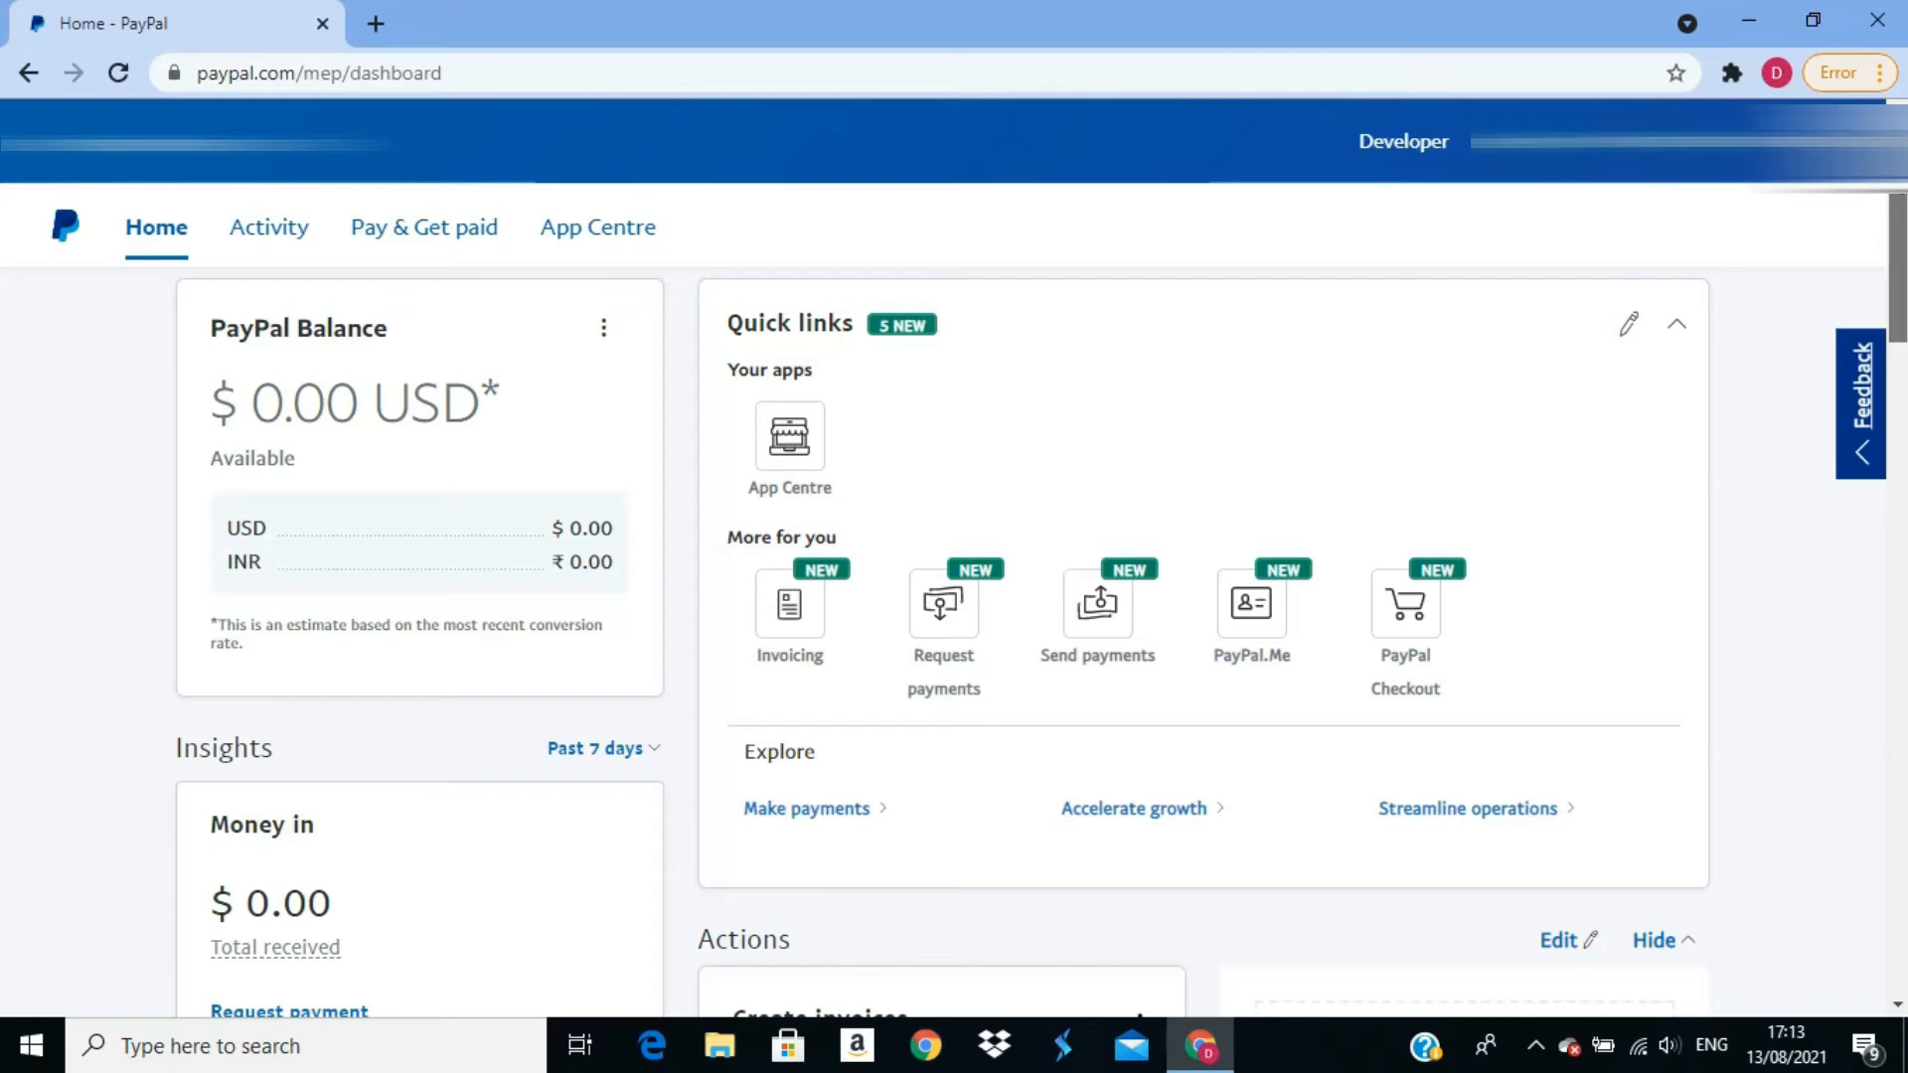
pyautogui.moveTo(1899, 184); pyautogui.dragTo(1895, 243)
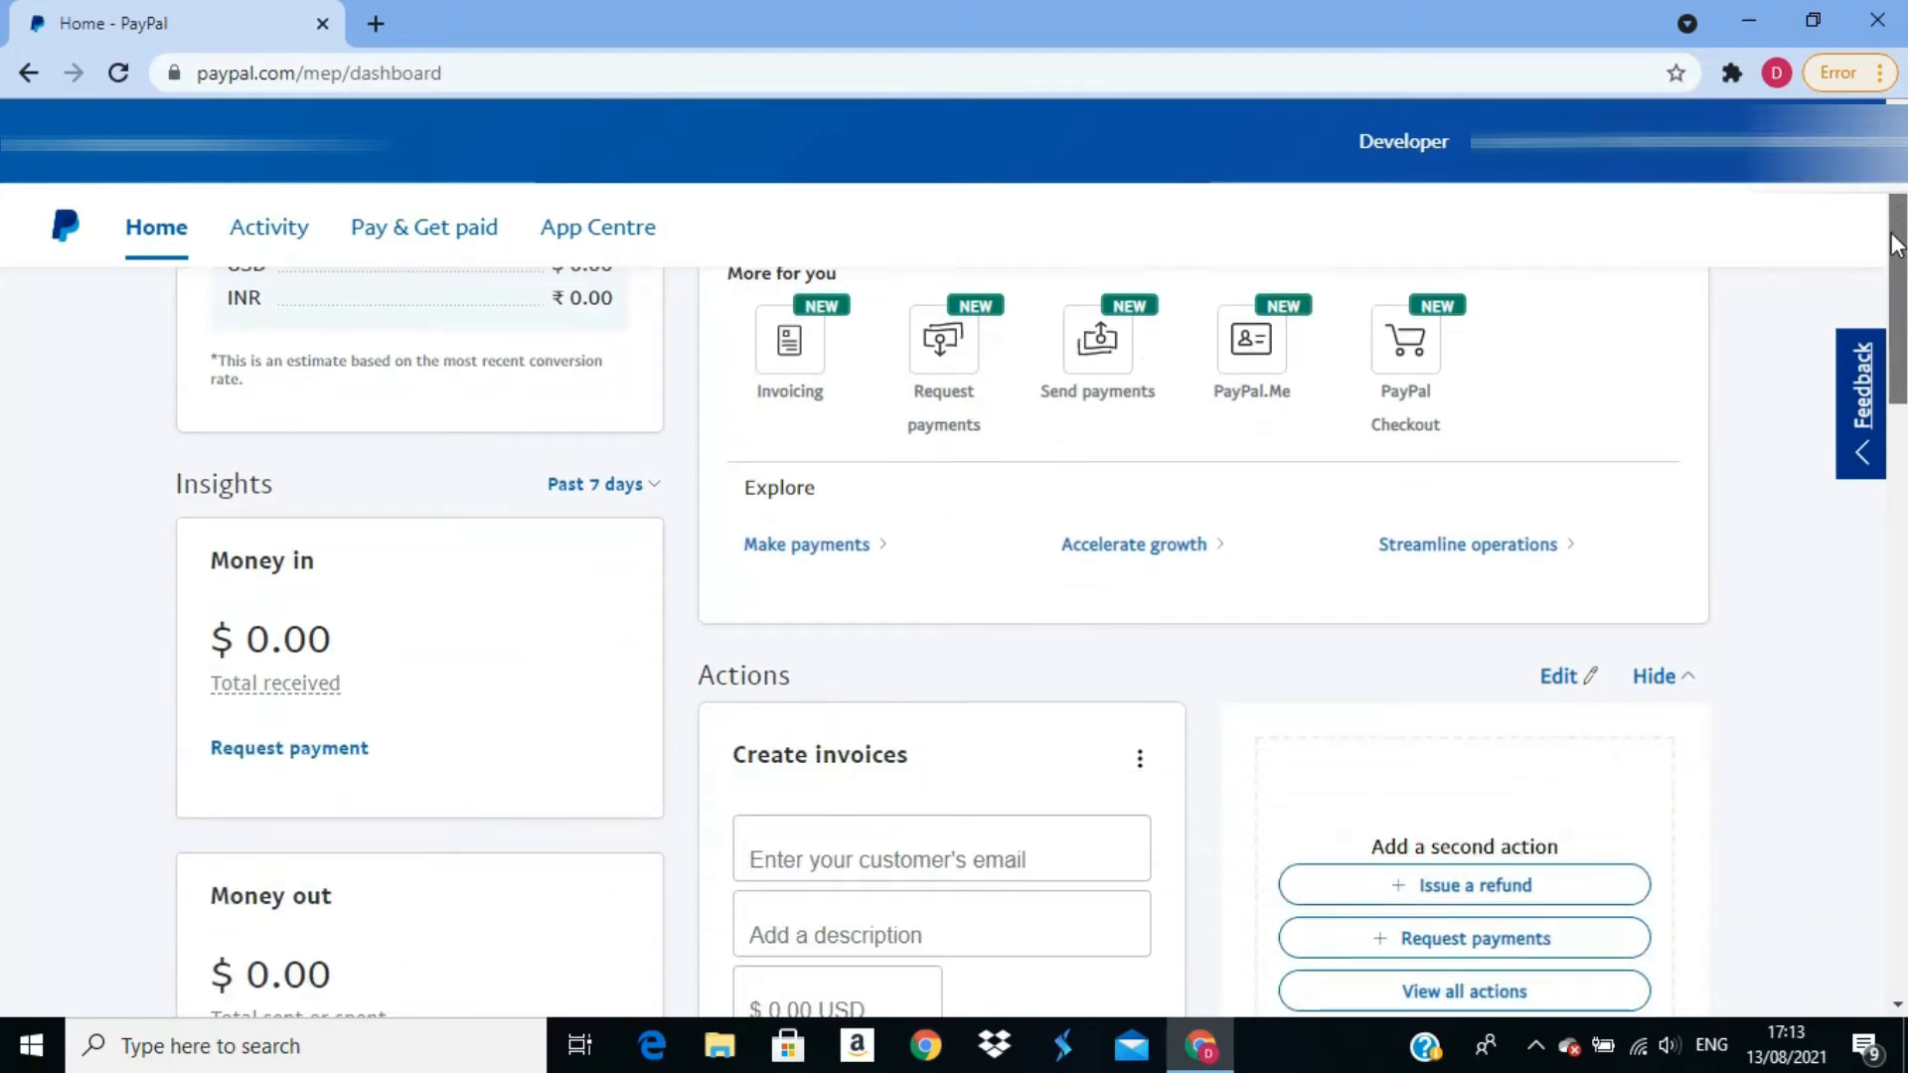
pyautogui.moveTo(1896, 243); pyautogui.dragTo(1851, 439)
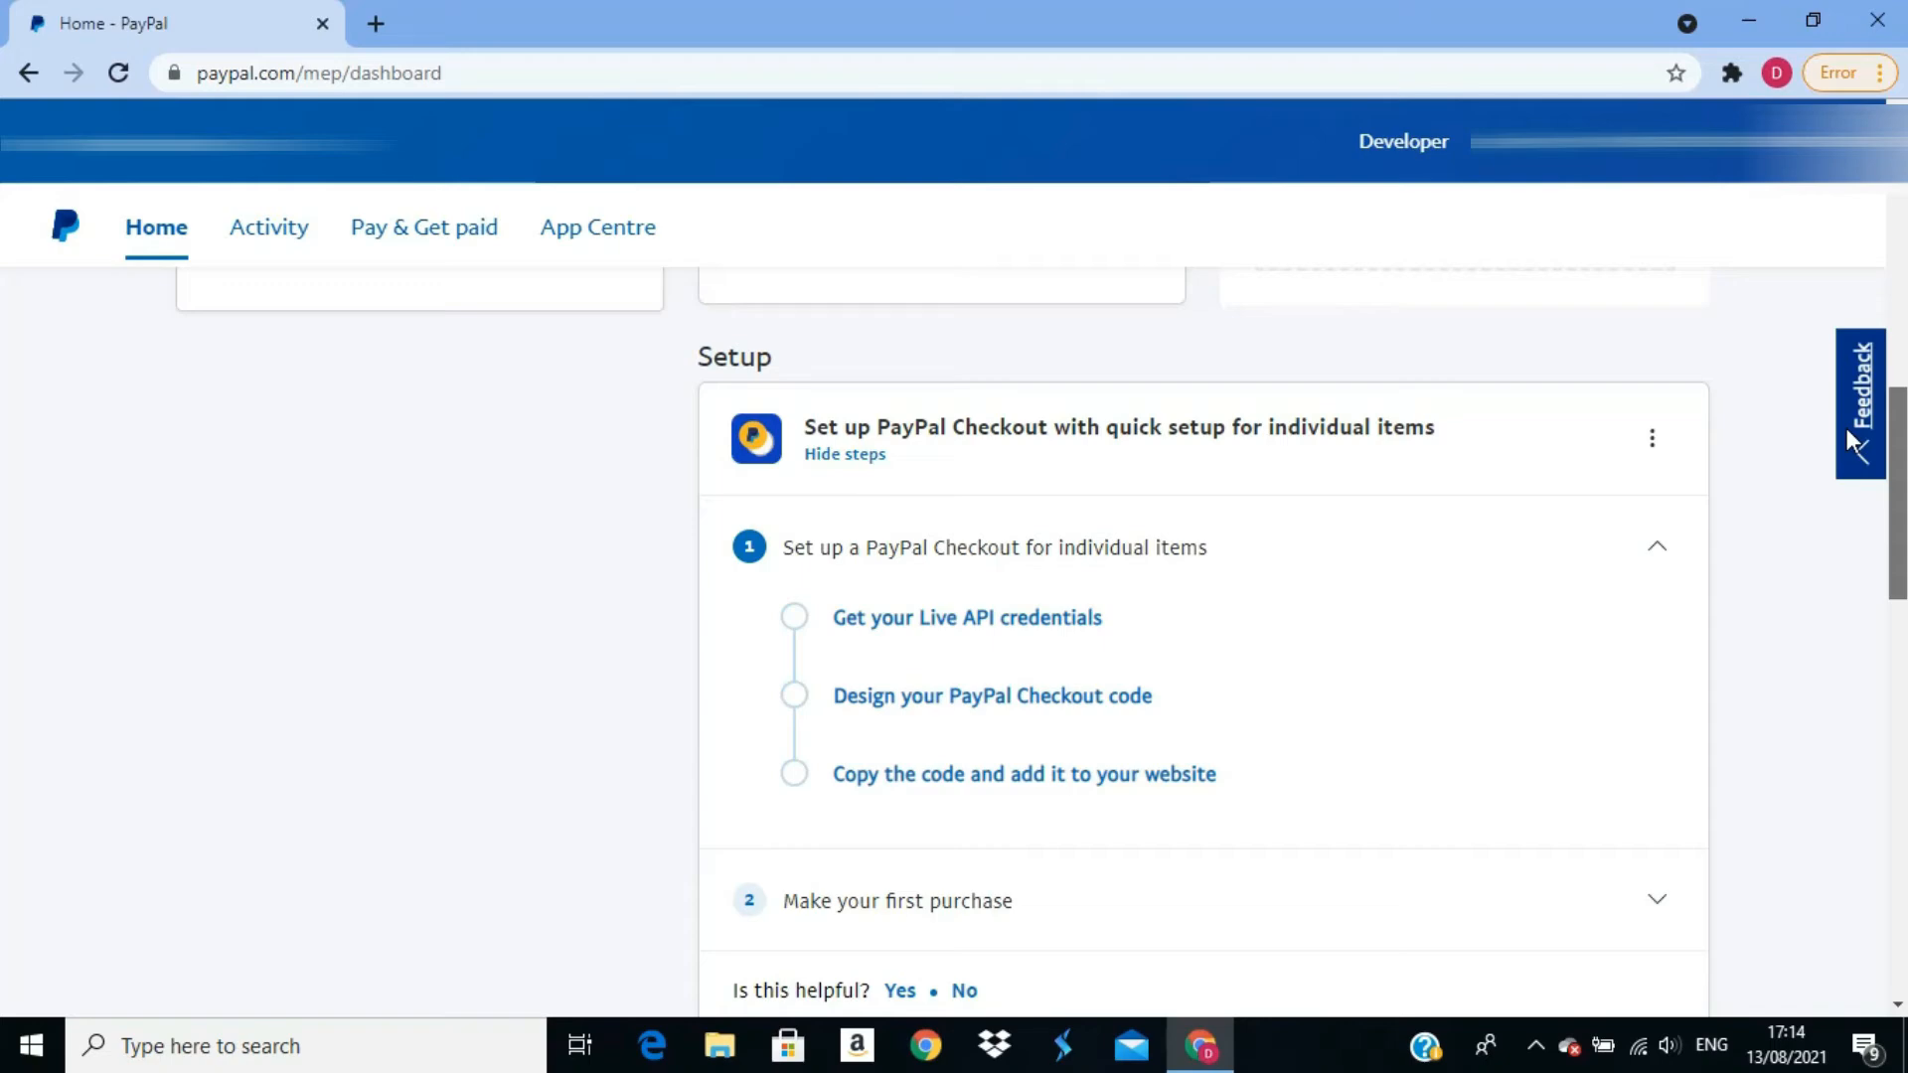
pyautogui.moveTo(1846, 427); pyautogui.dragTo(1834, 577)
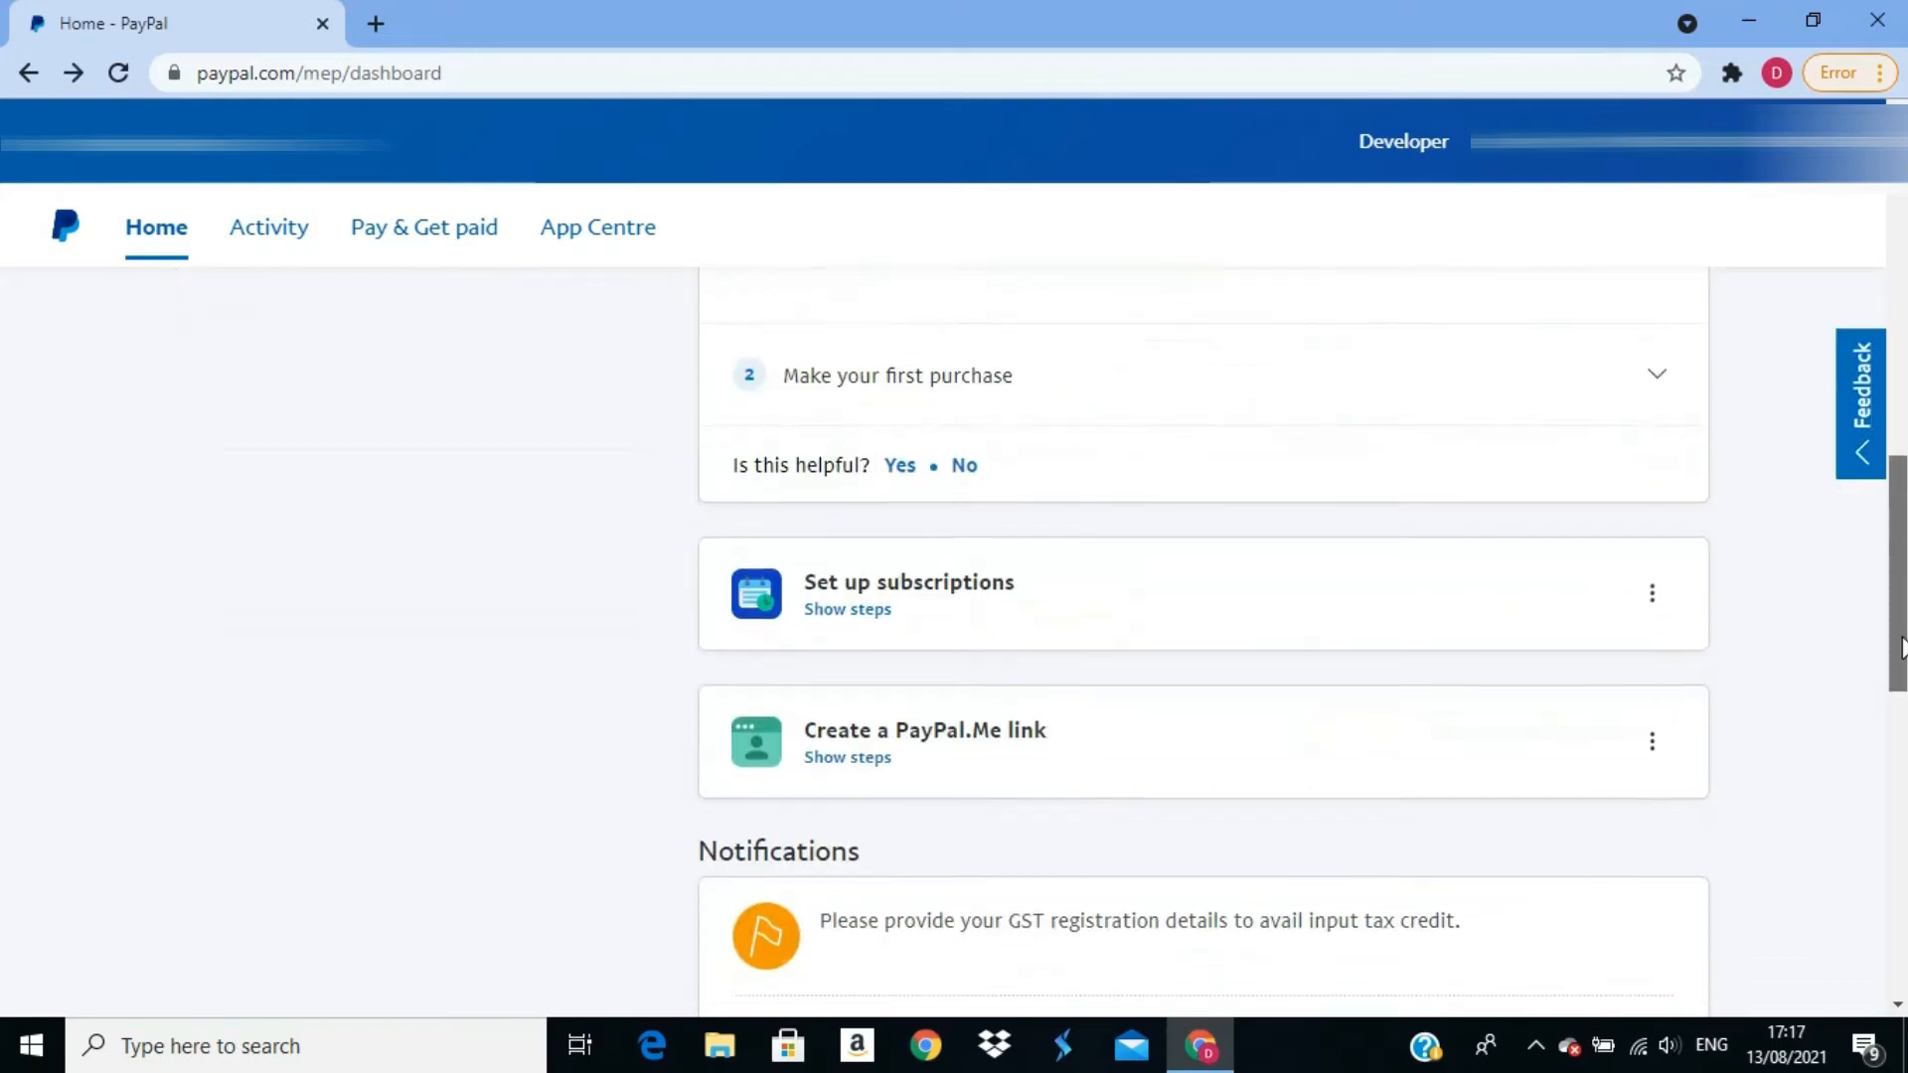
pyautogui.moveTo(1896, 645); pyautogui.dragTo(1896, 723)
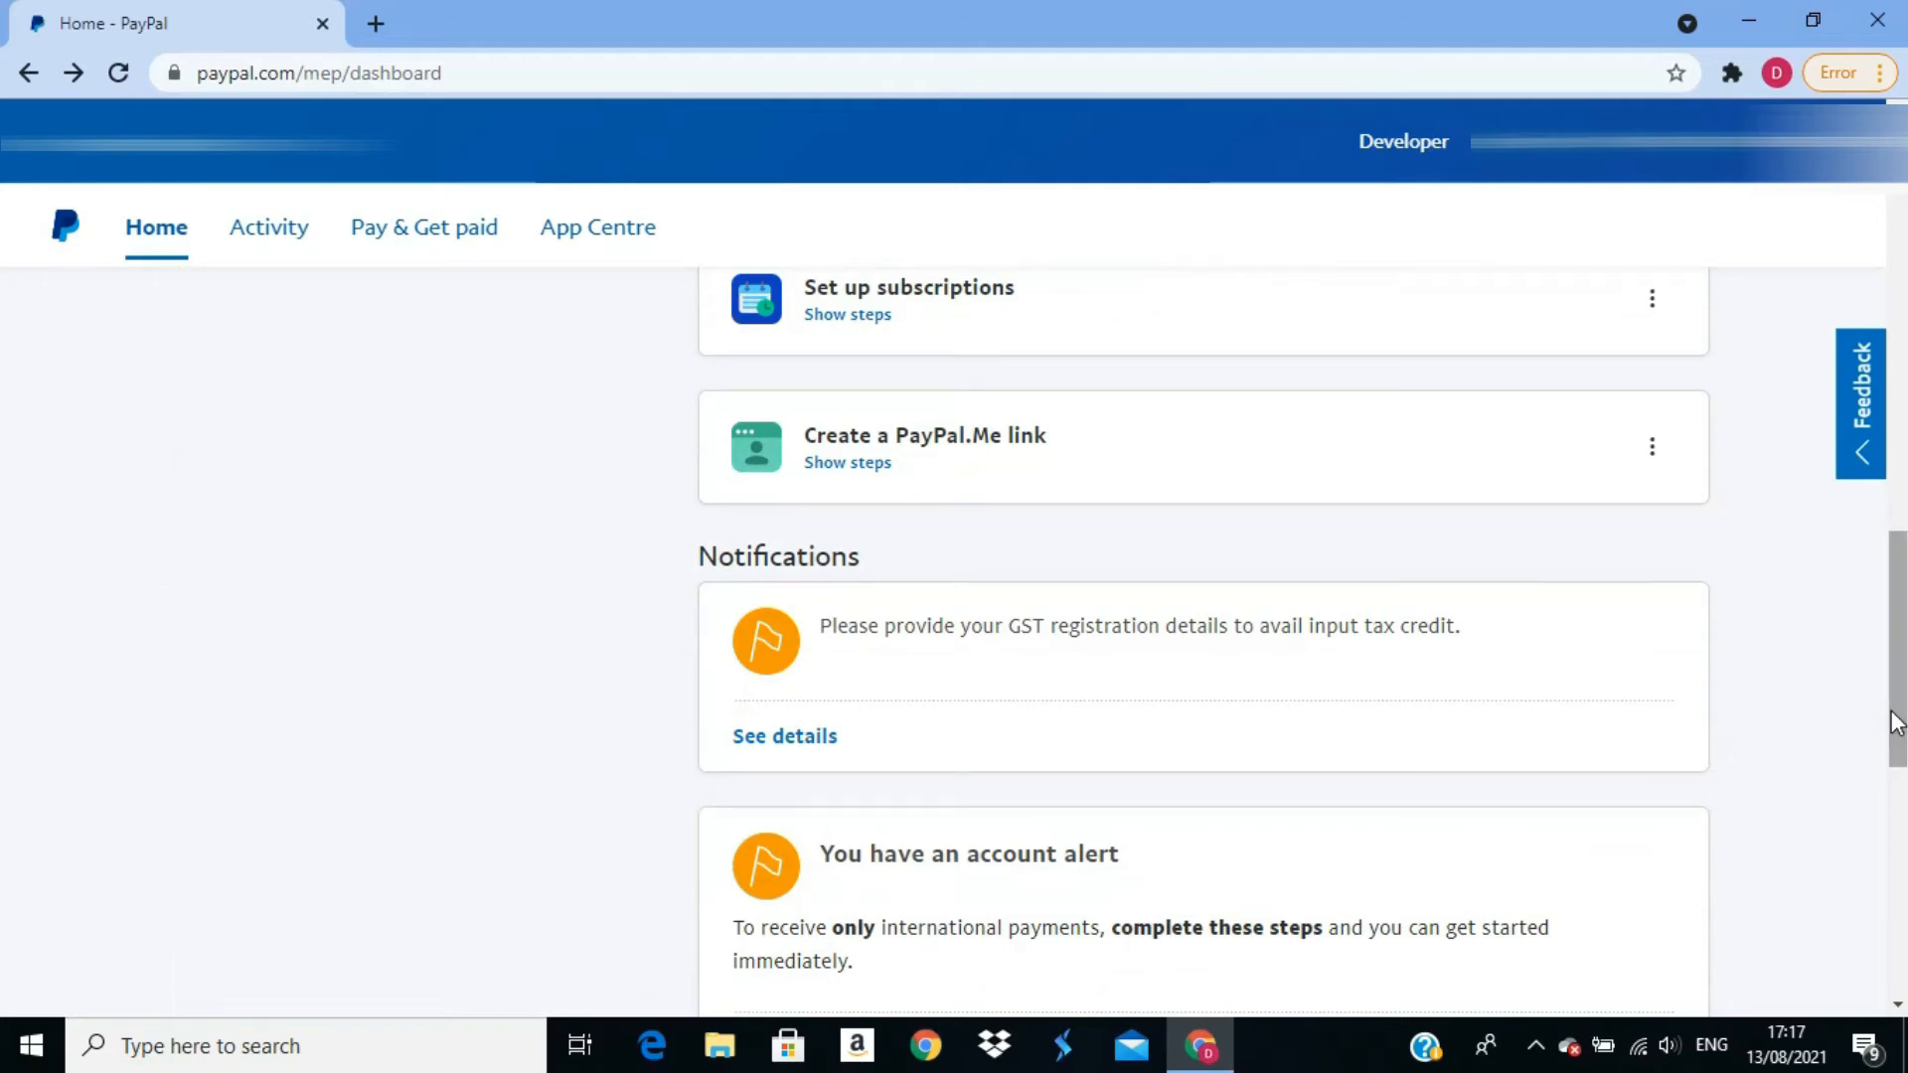
pyautogui.moveTo(1896, 723); pyautogui.dragTo(1896, 775)
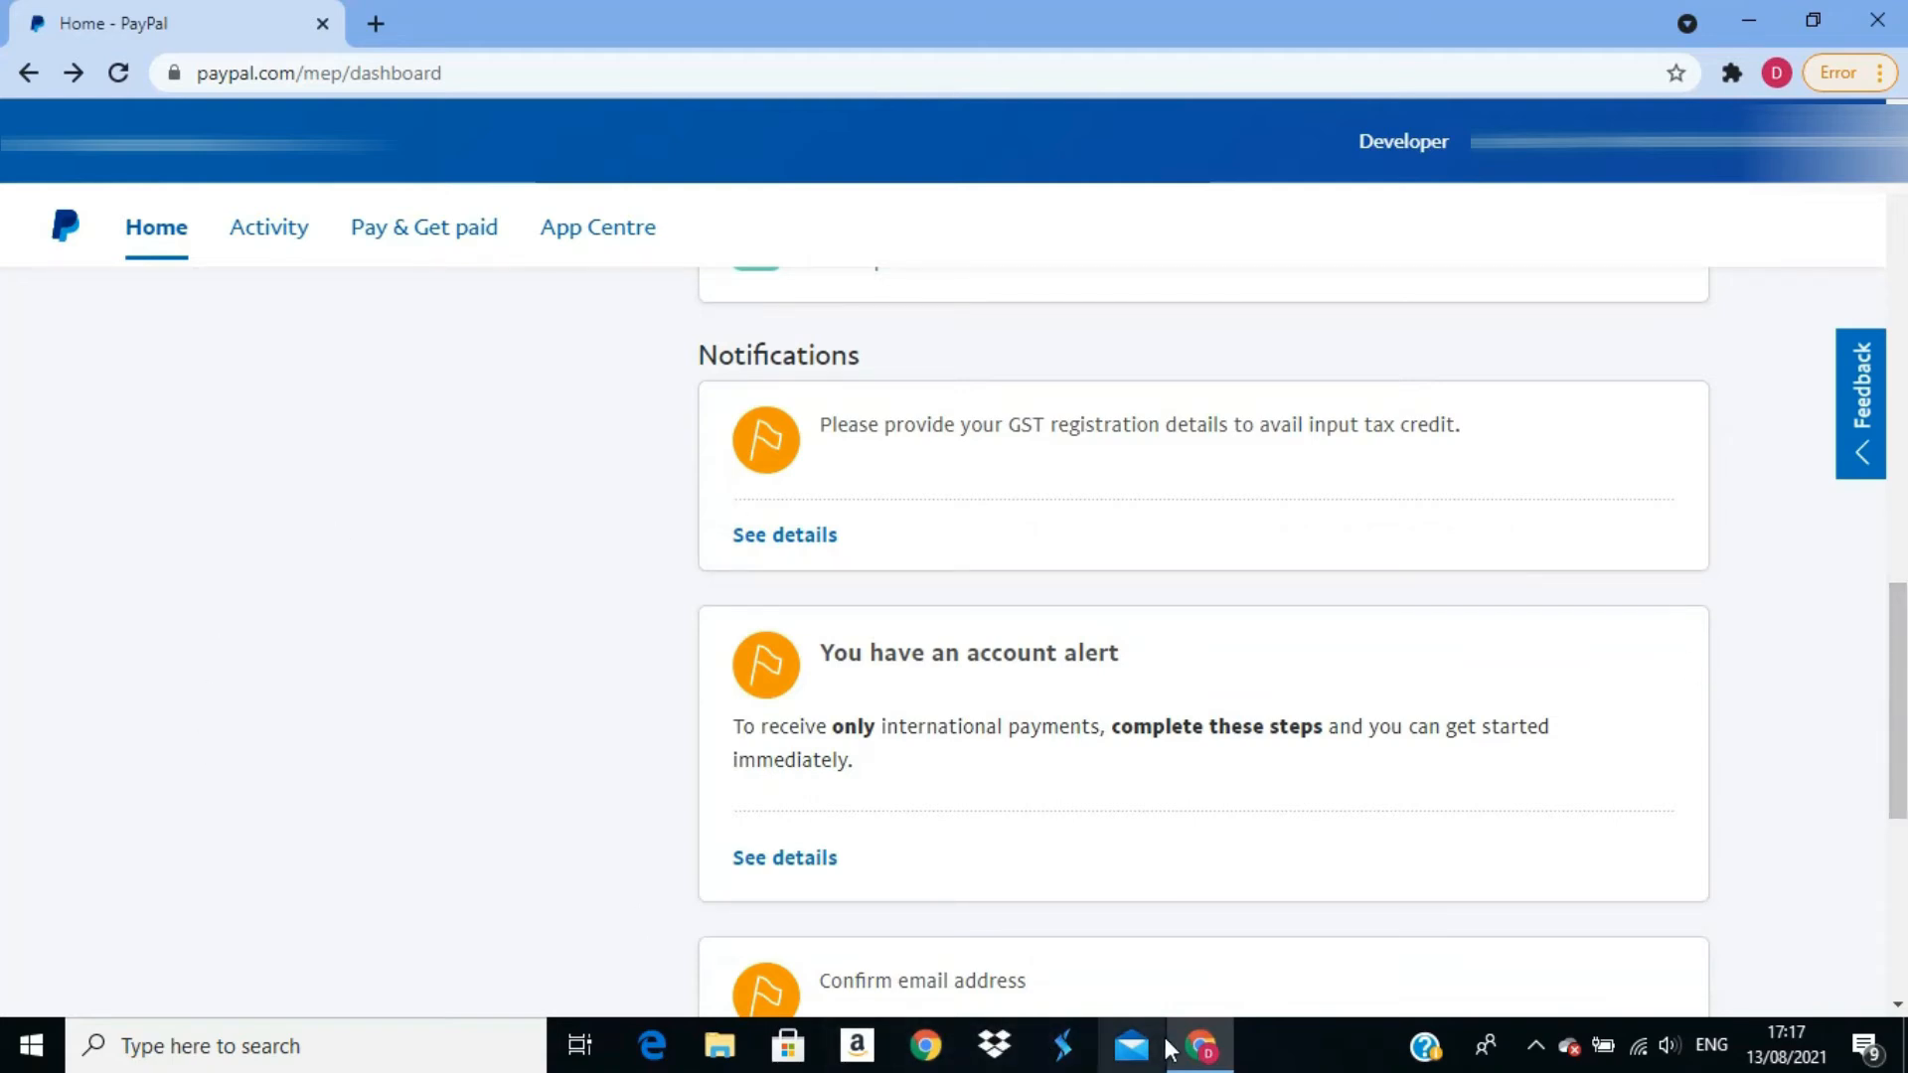
# - Open the PayPal account activation email in Gmail in a new browser tab and follow its Get Started Now link
pyautogui.click(375, 26)
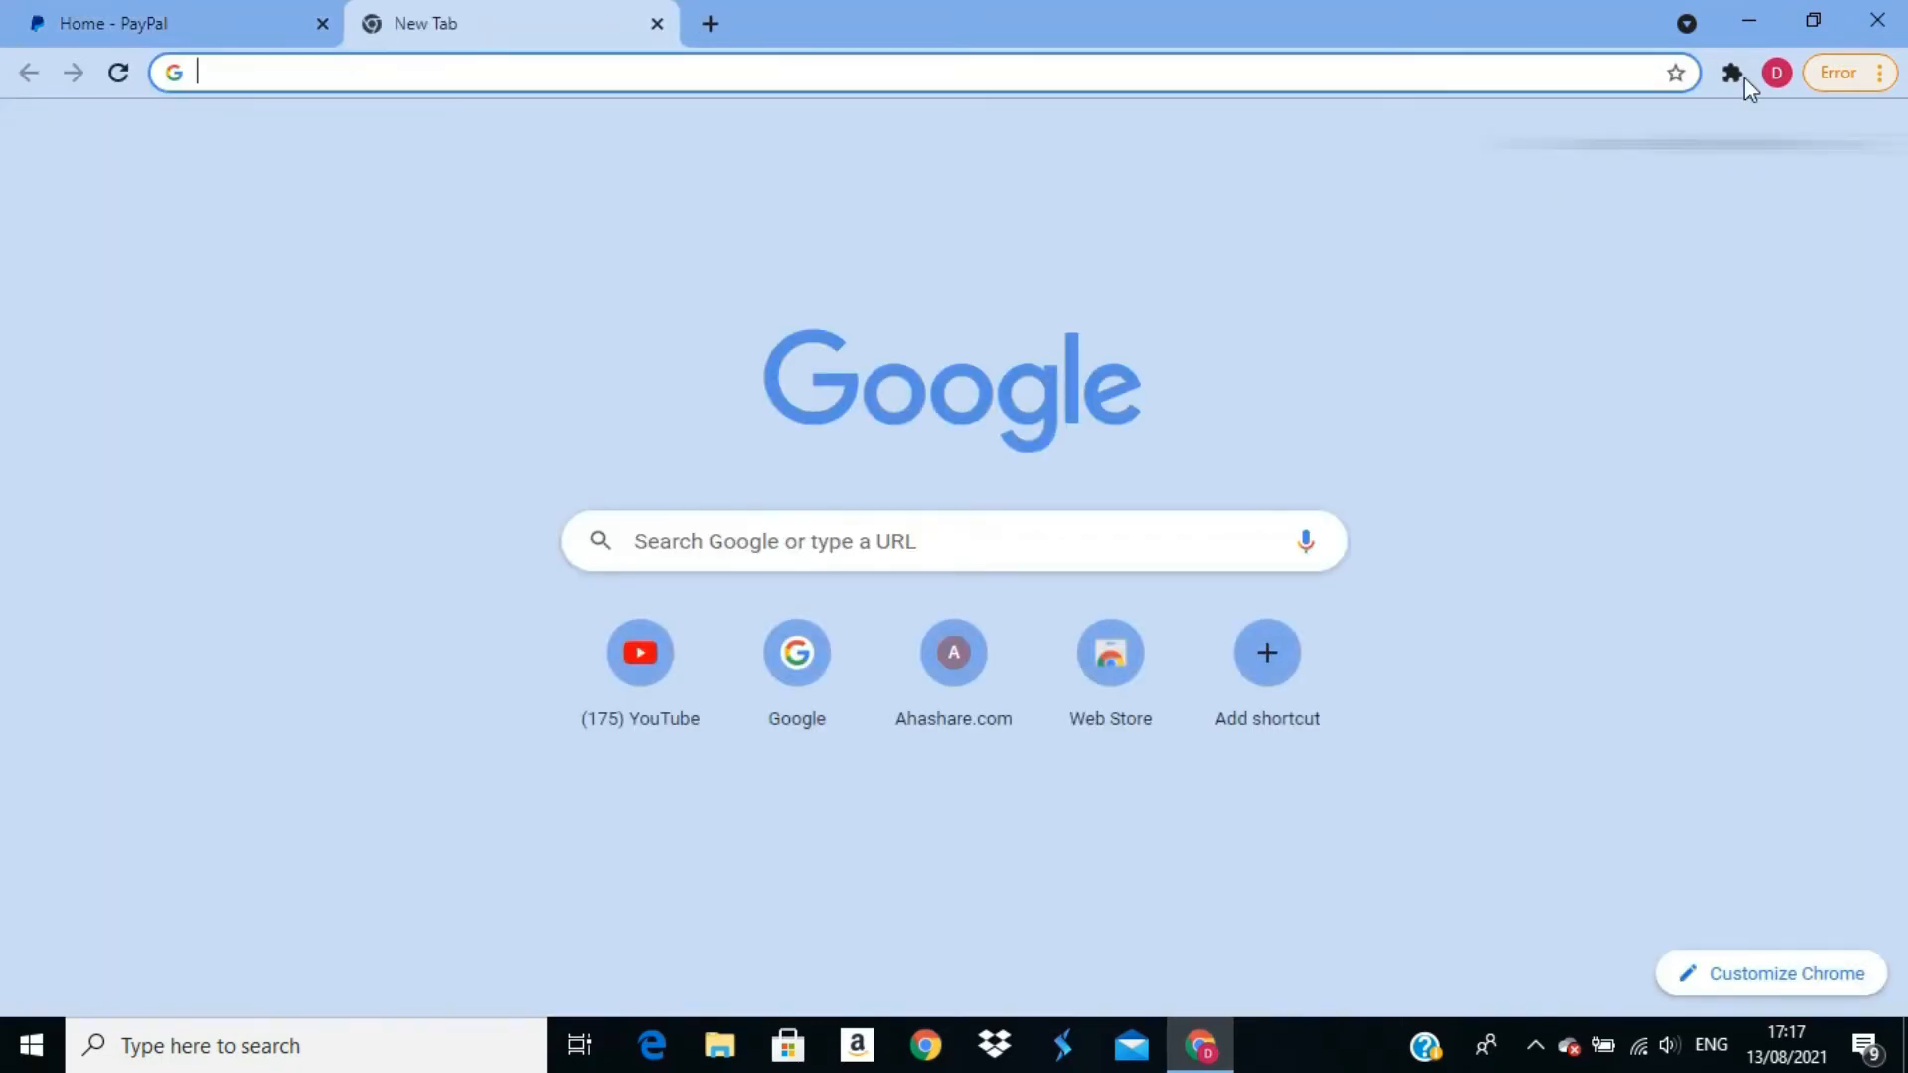
pyautogui.click(1665, 146)
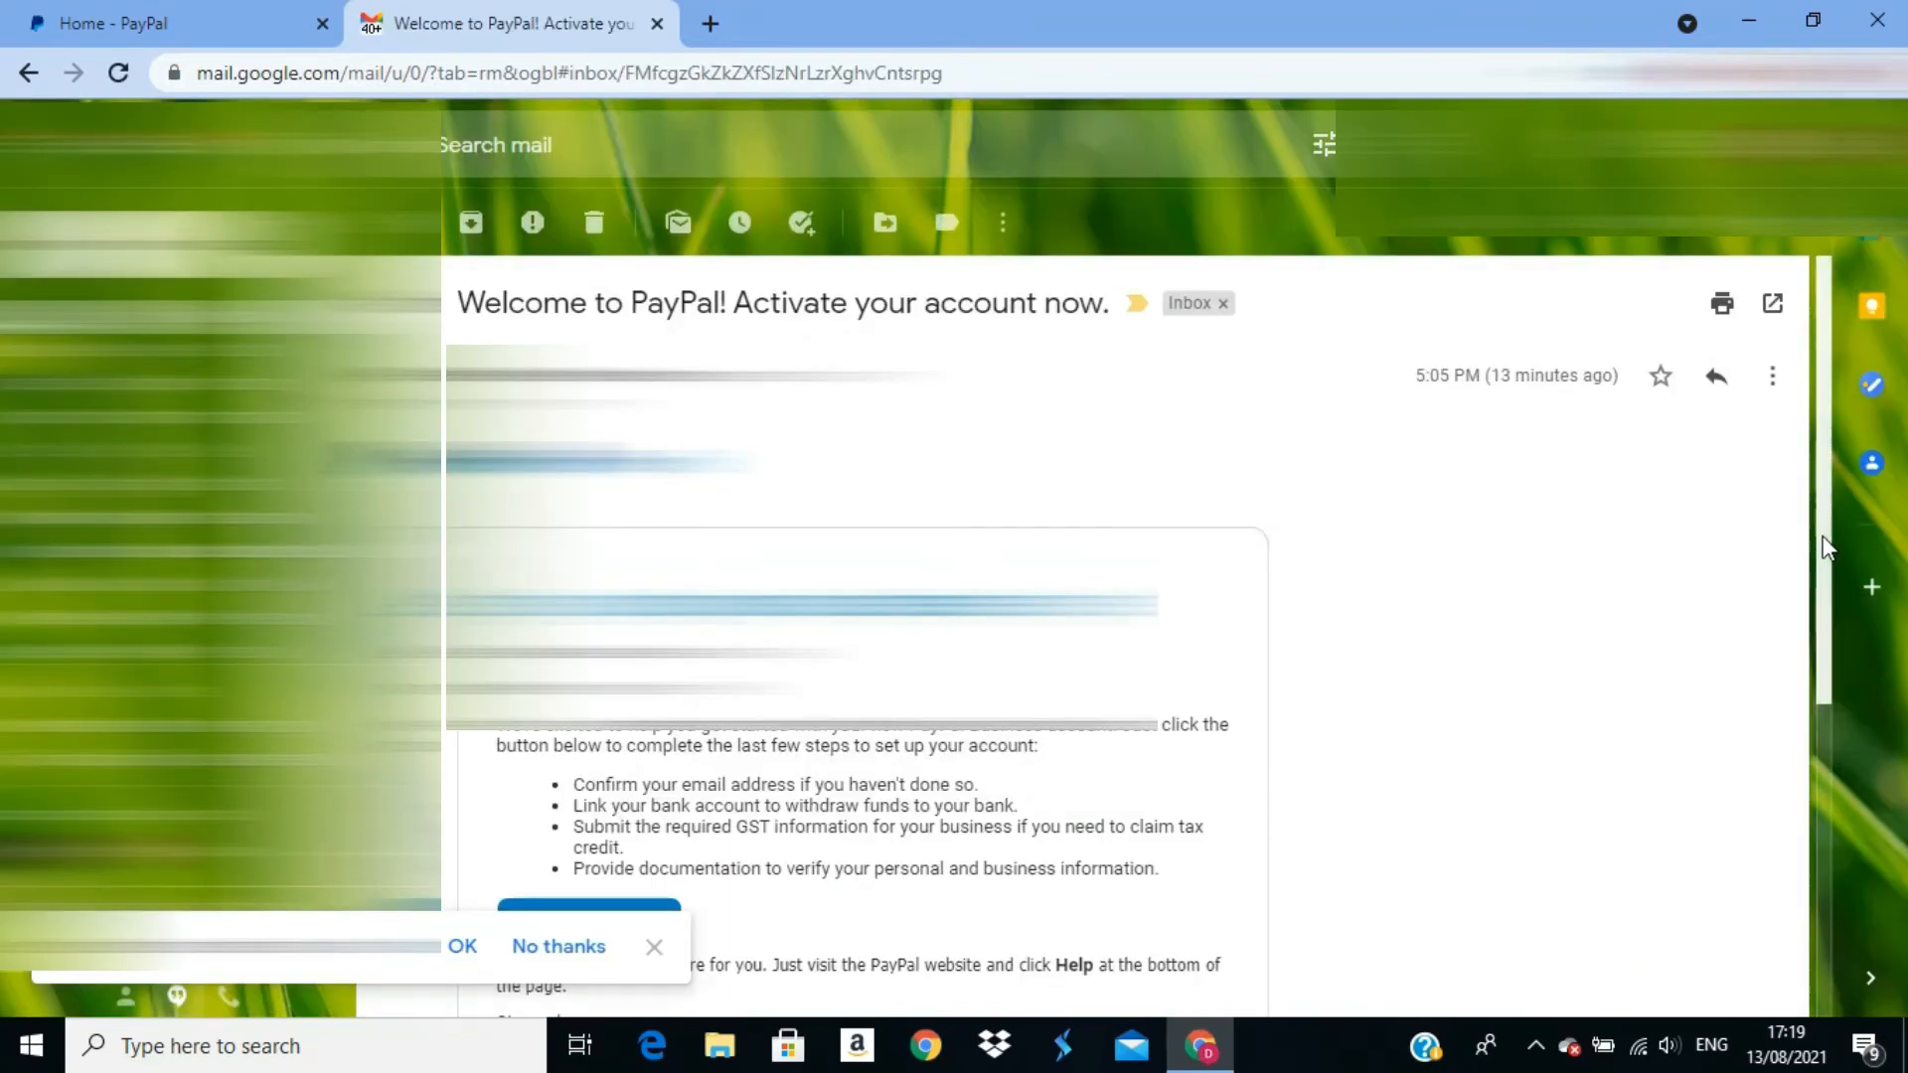
pyautogui.moveTo(1822, 535); pyautogui.dragTo(1809, 635)
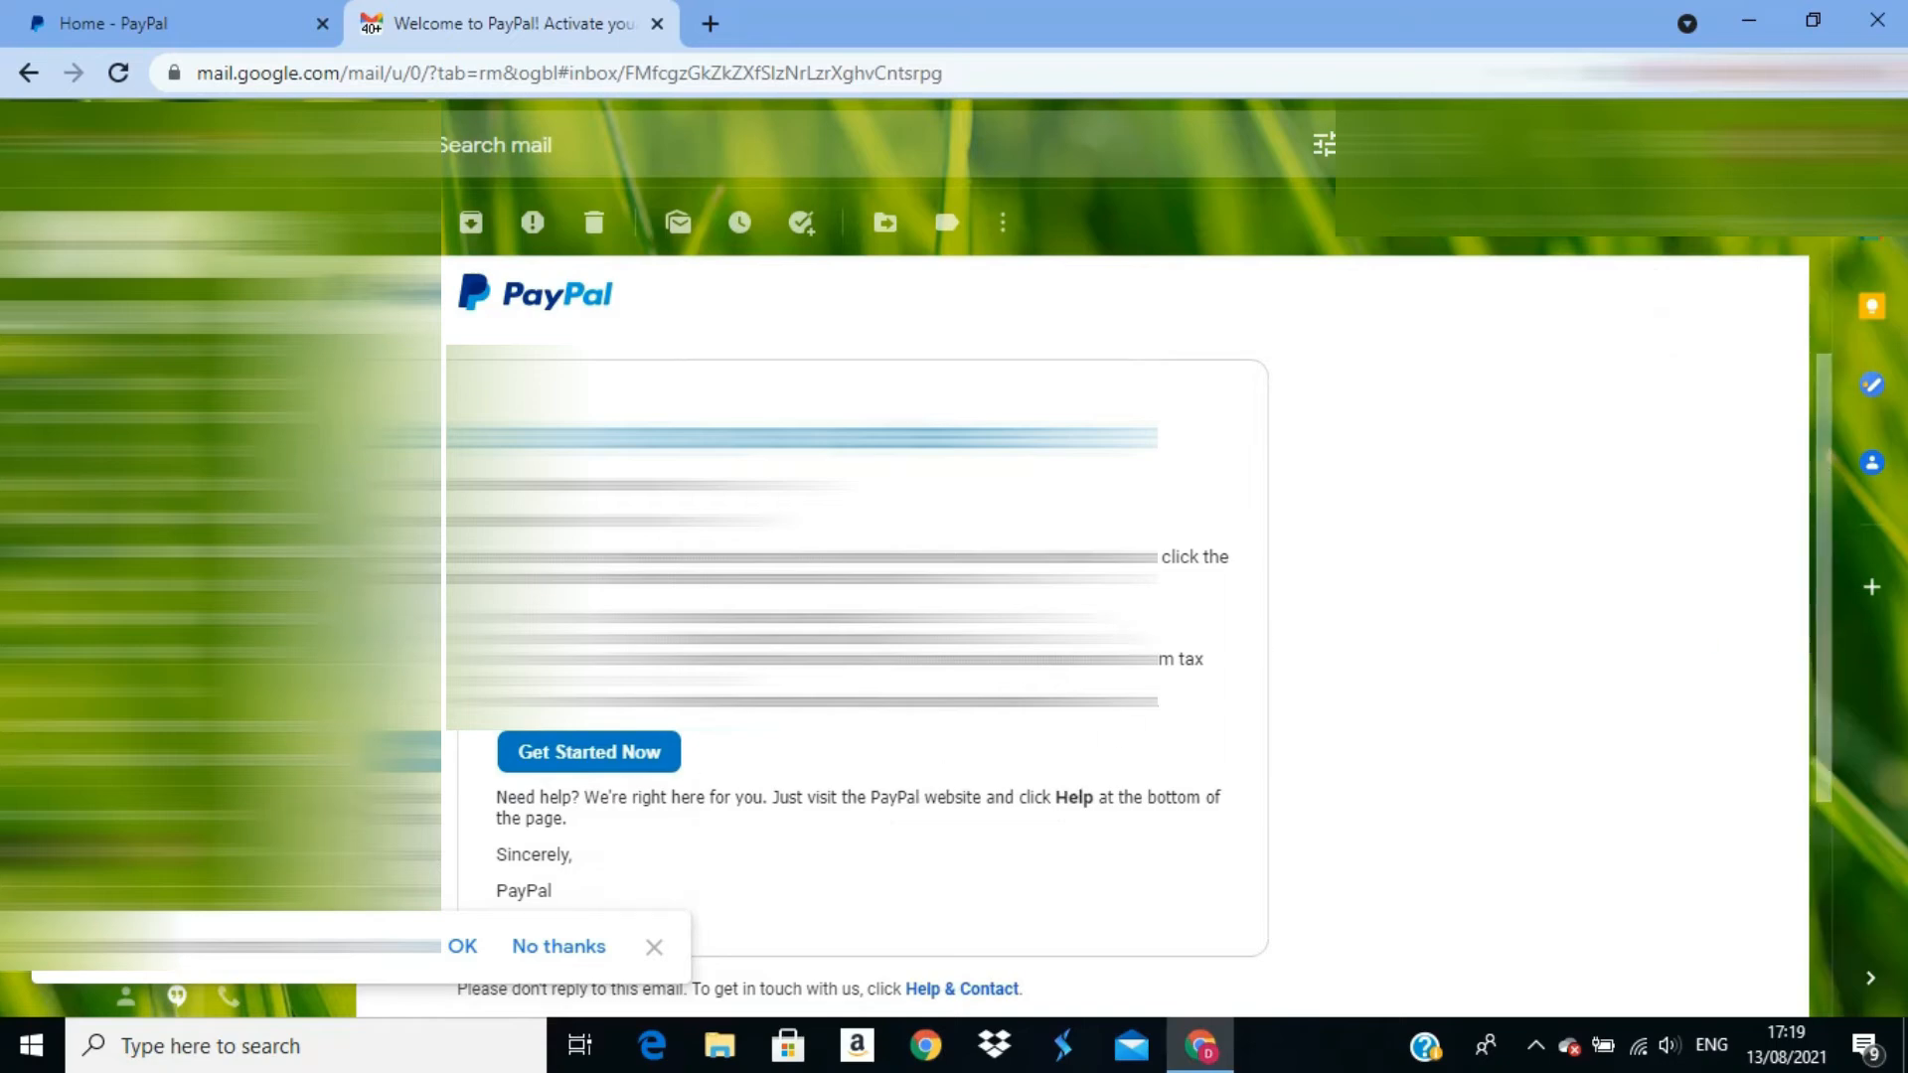
pyautogui.click(580, 757)
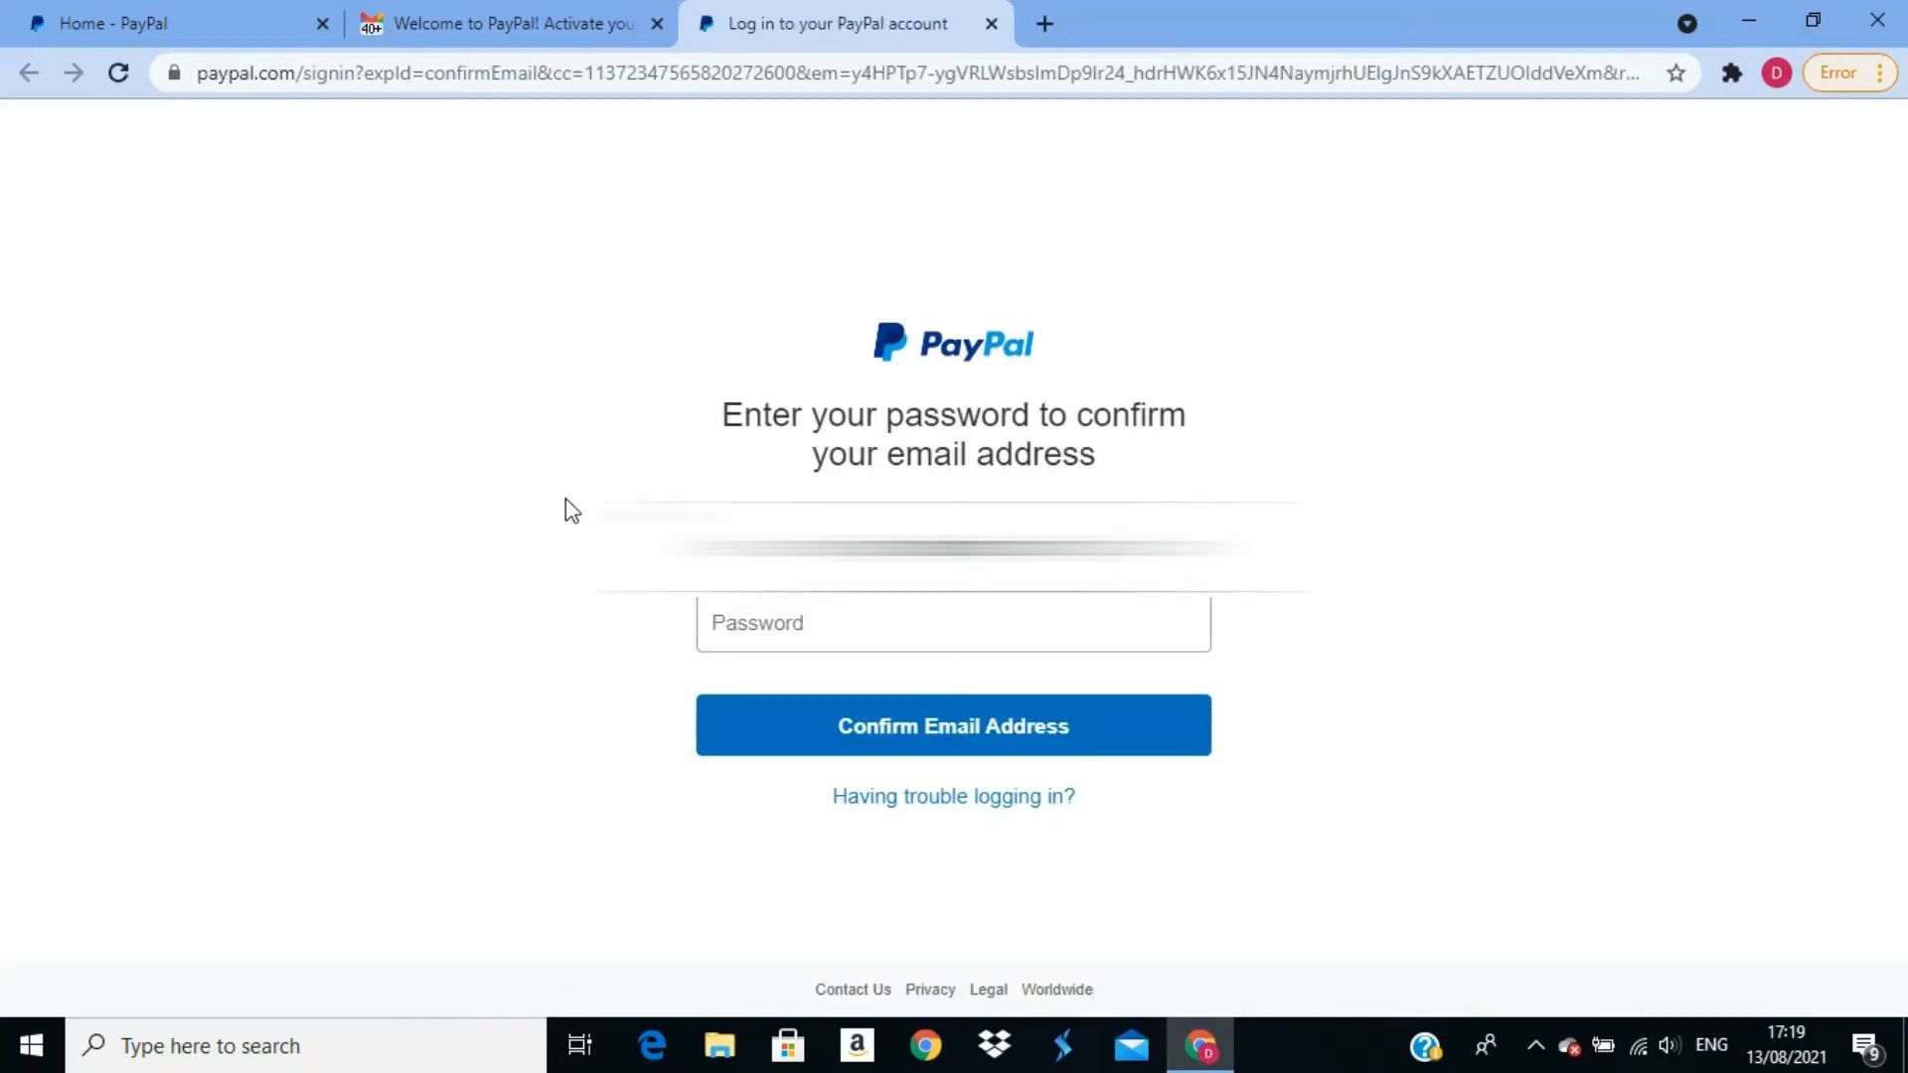
# - Enter the PayPal account password and confirm the email address
pyautogui.click(859, 612)
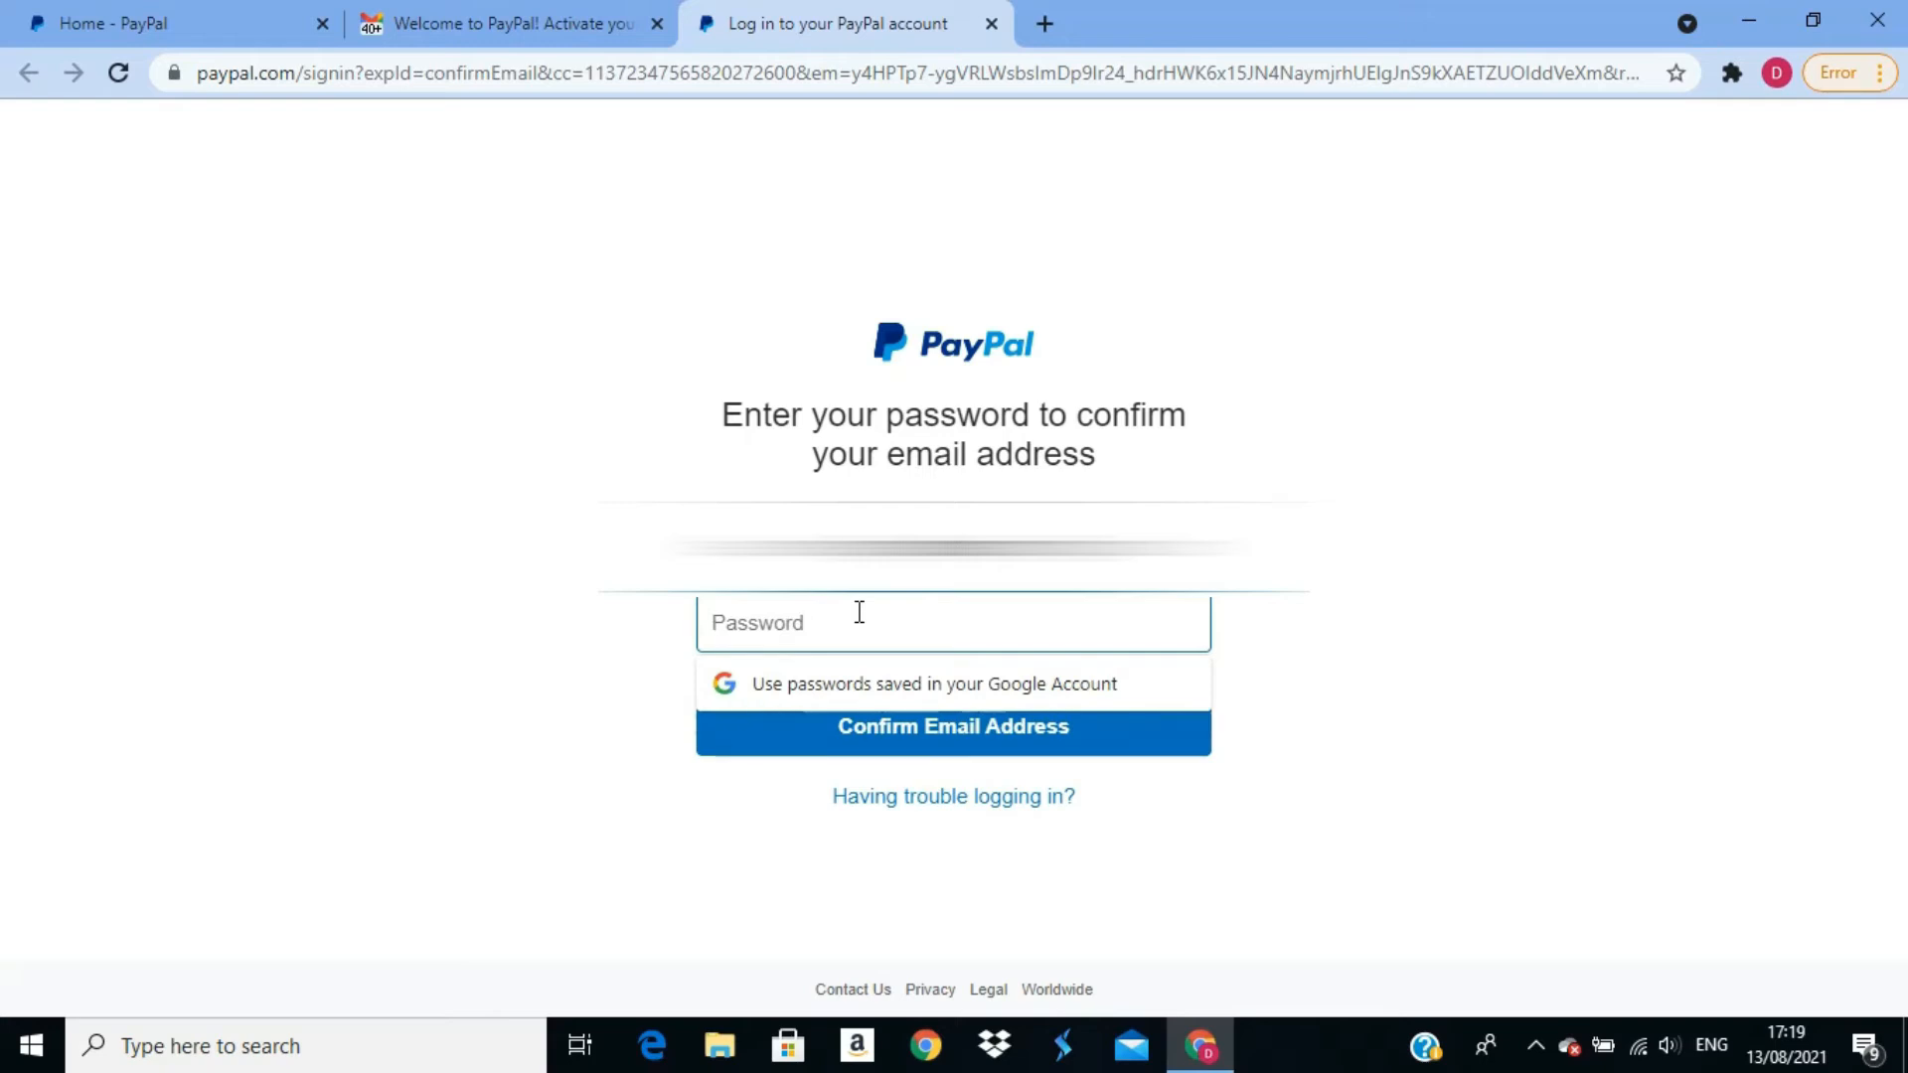
pyautogui.write('•••••')
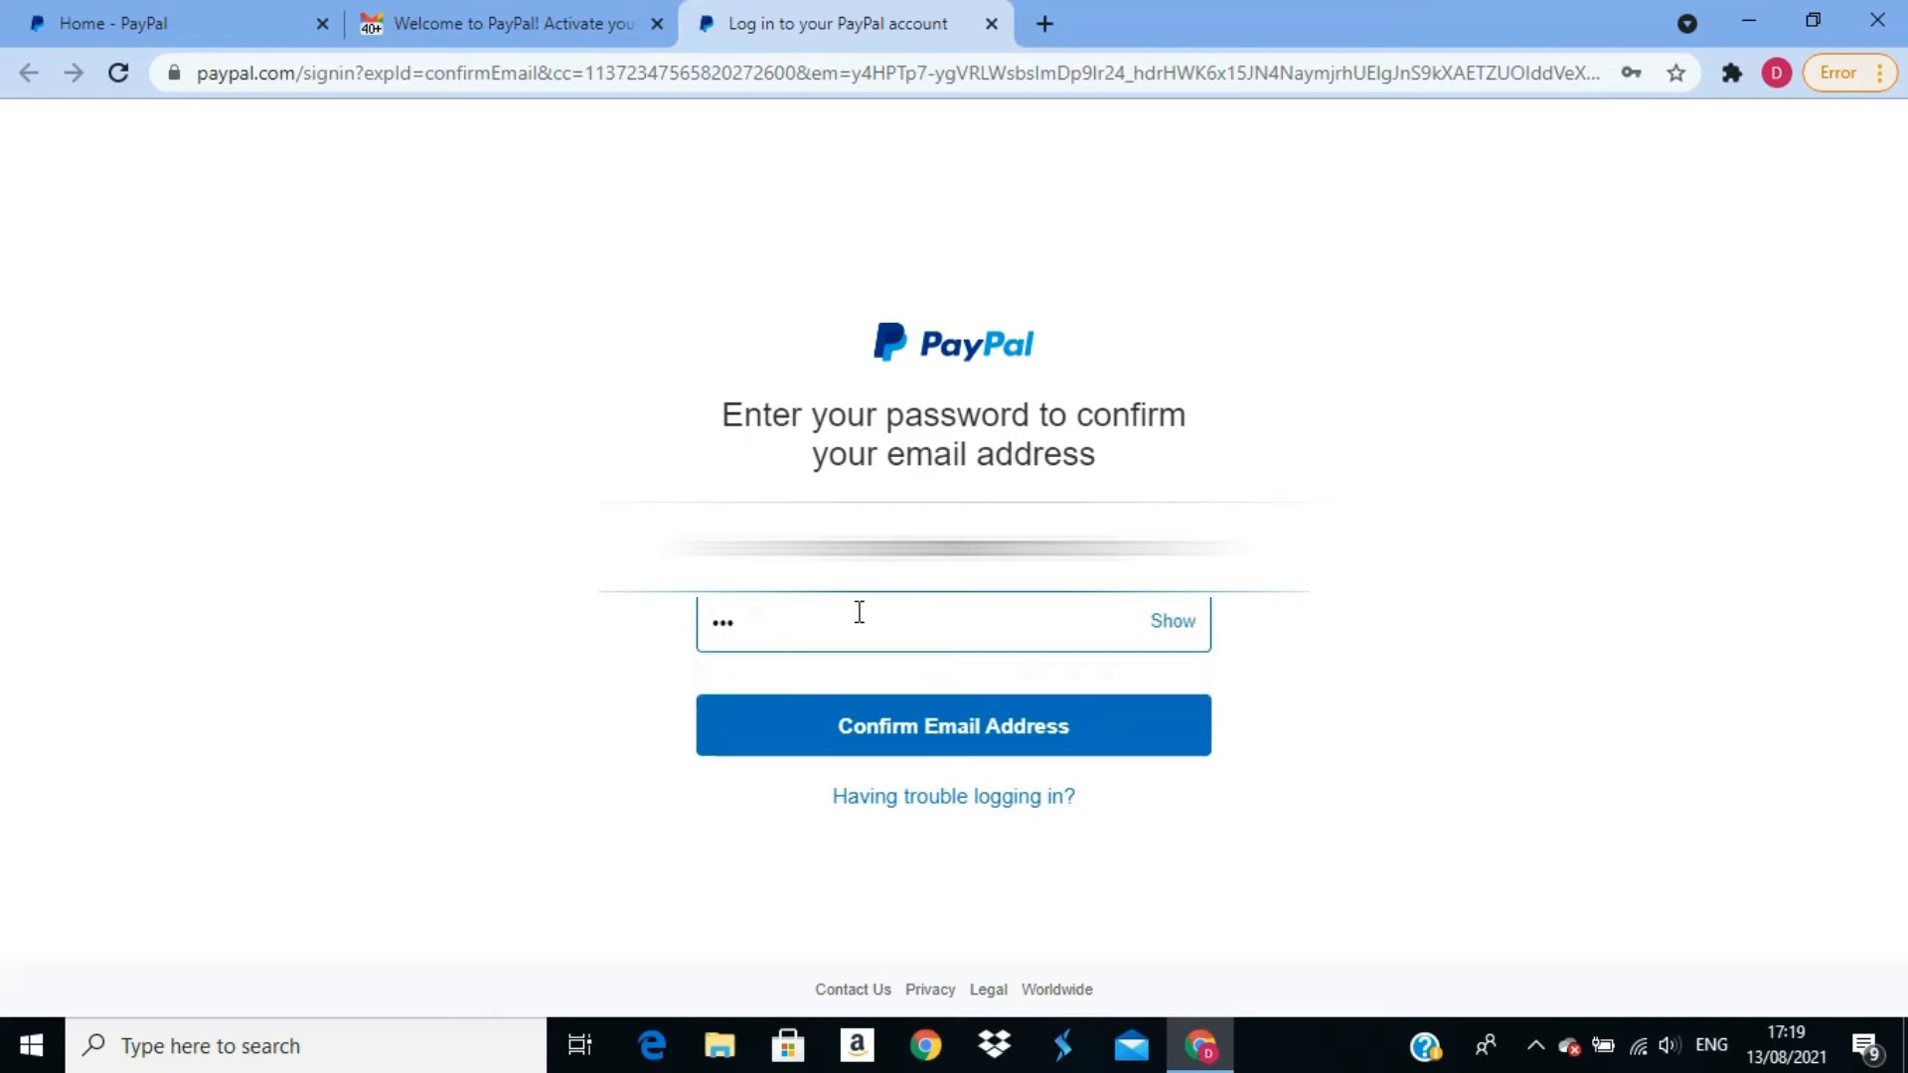
pyautogui.write('••••••••')
pyautogui.click(922, 734)
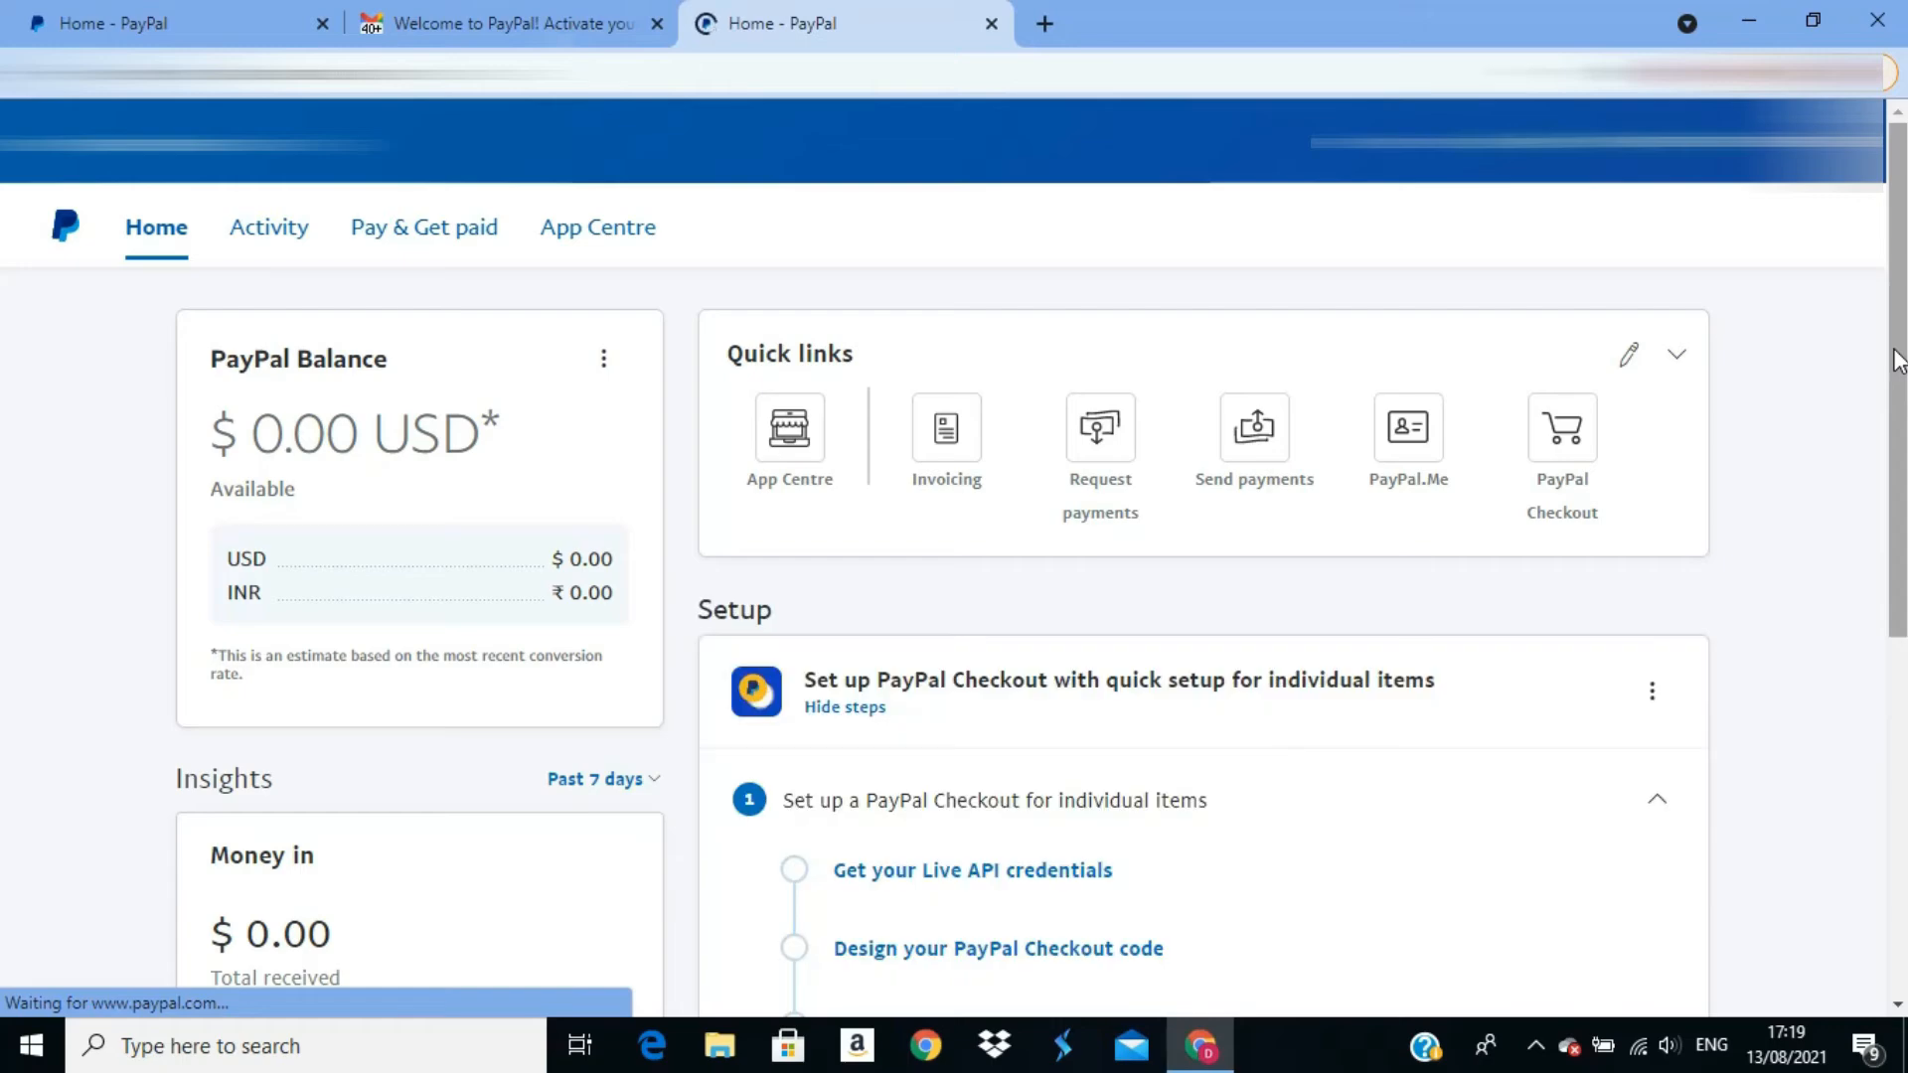
# - Open the details of the pending verification notification on the dashboard and get started with verifying the account information
pyautogui.moveTo(1898, 360); pyautogui.dragTo(1818, 1054)
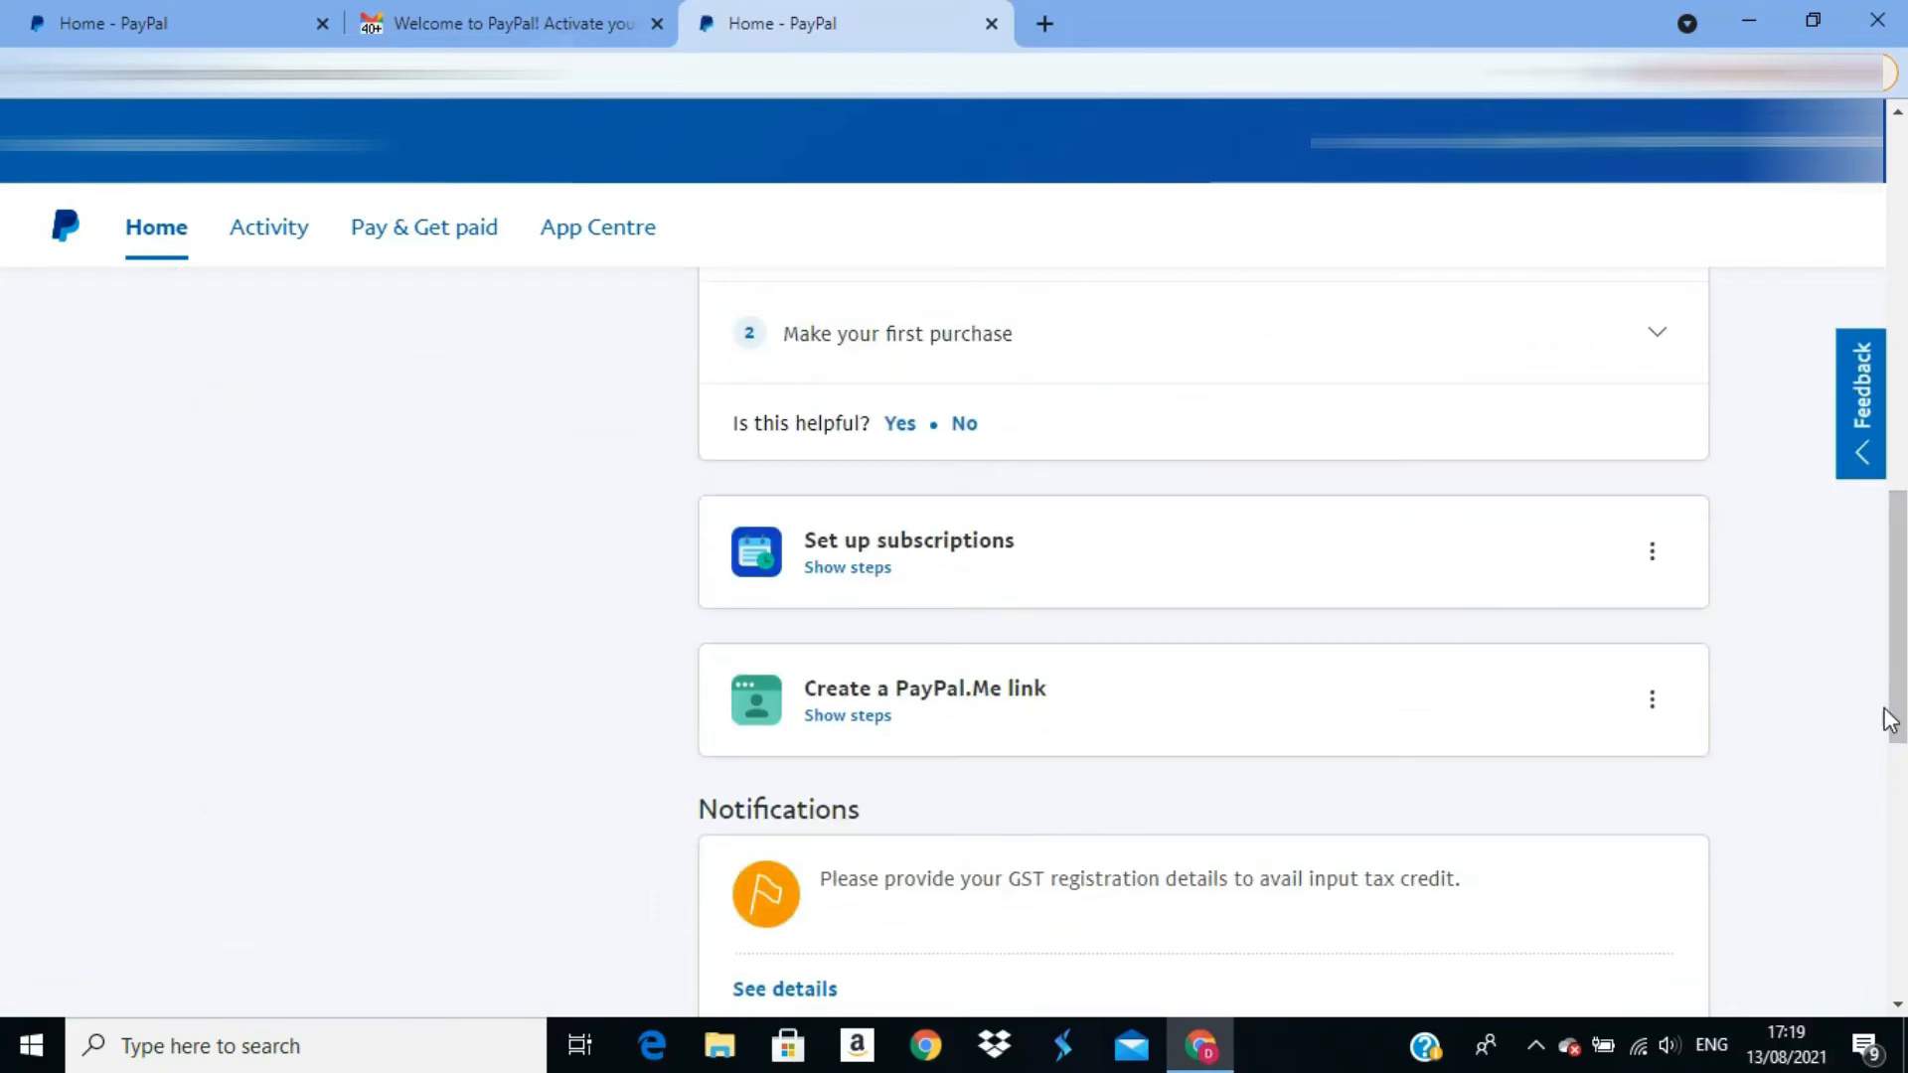
pyautogui.scroll(-3, 1895, 753)
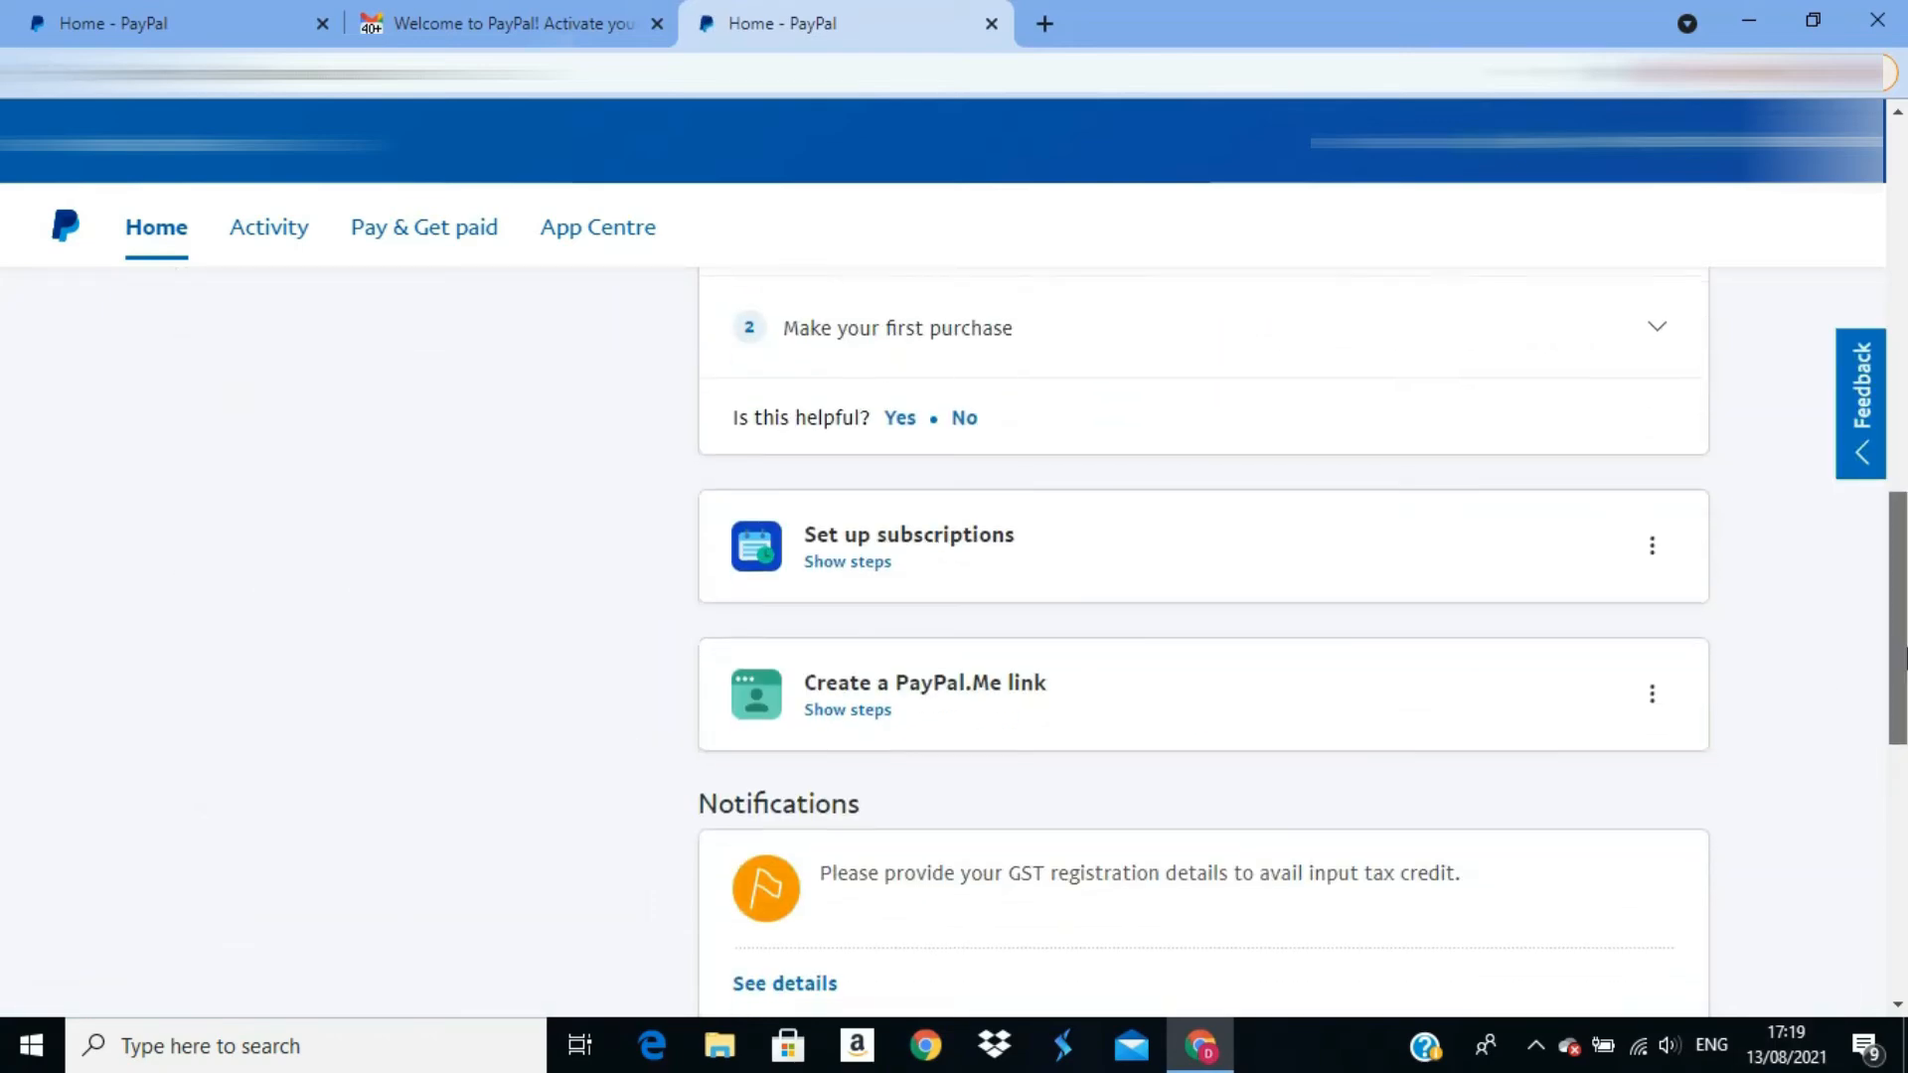
pyautogui.moveTo(1896, 754); pyautogui.dragTo(1881, 844)
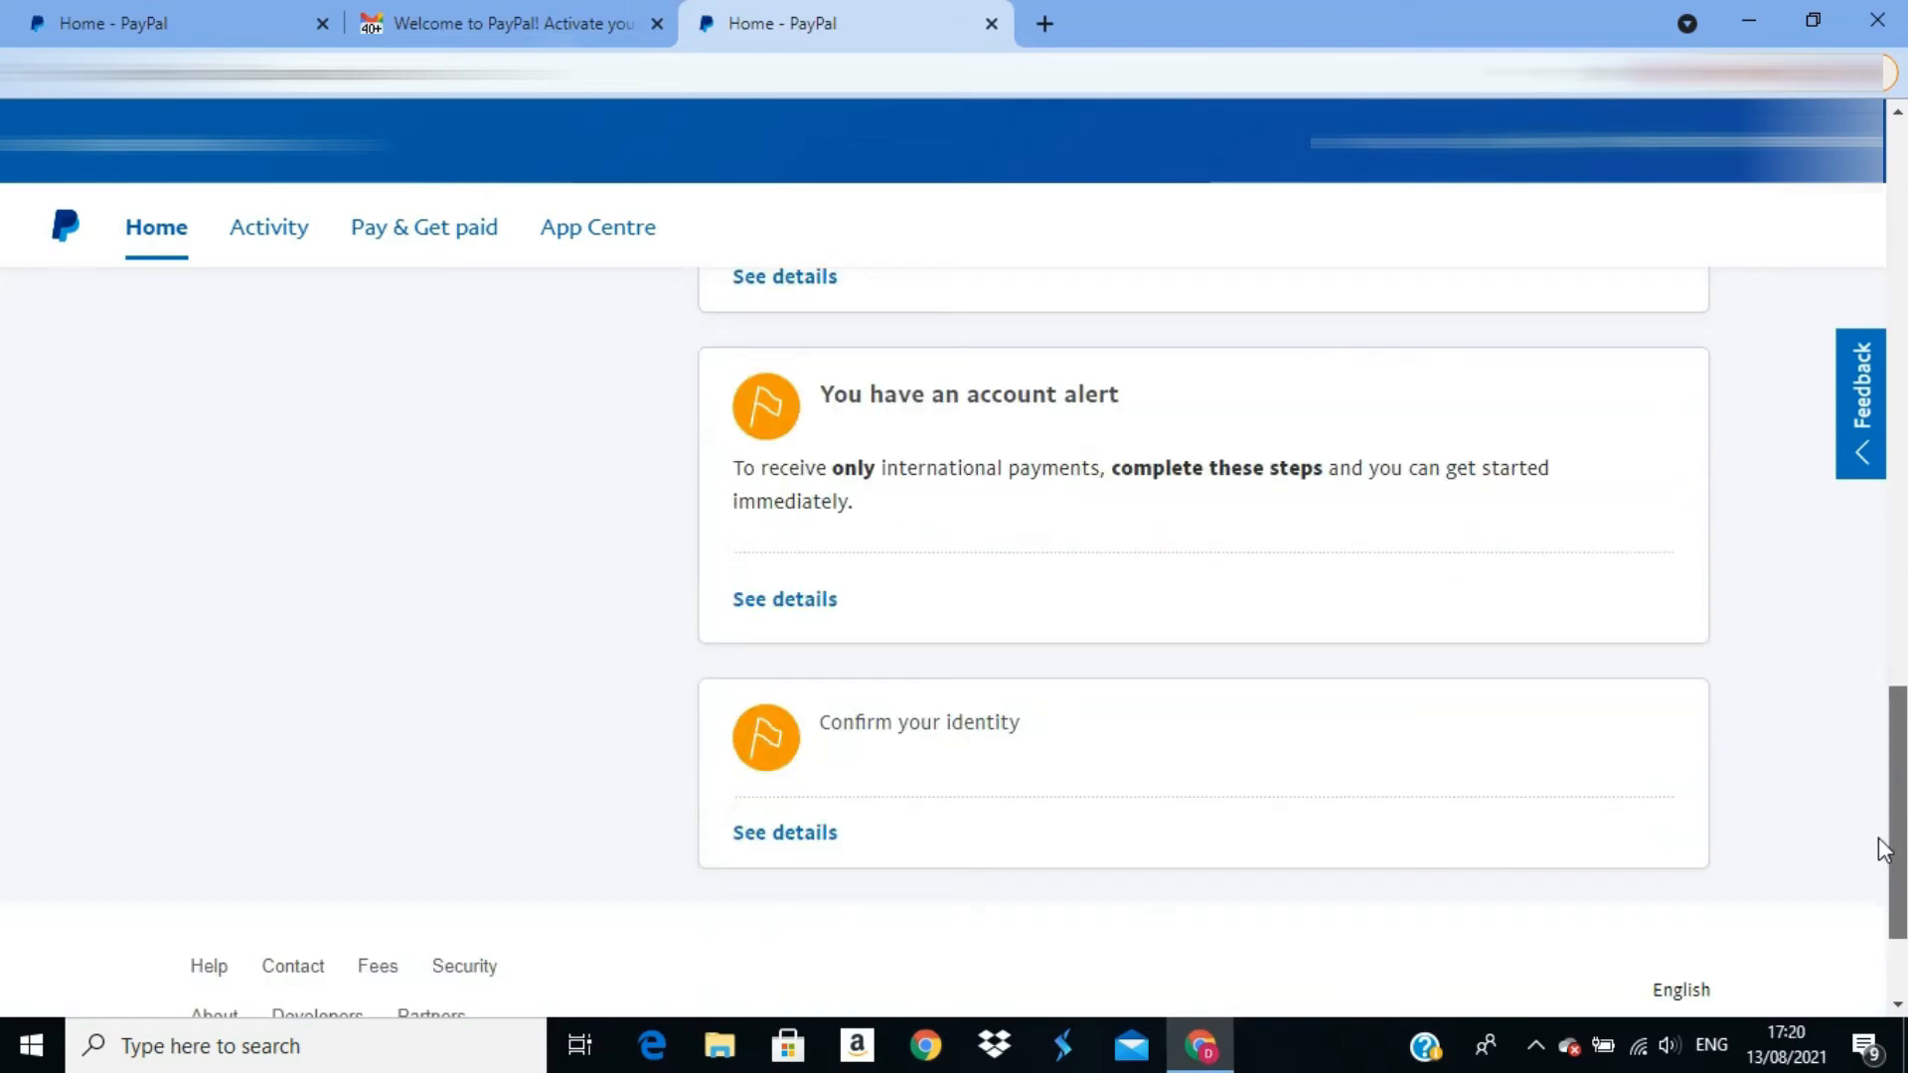
pyautogui.moveTo(1881, 850); pyautogui.dragTo(1877, 282)
pyautogui.scroll(-18, 1809, 523)
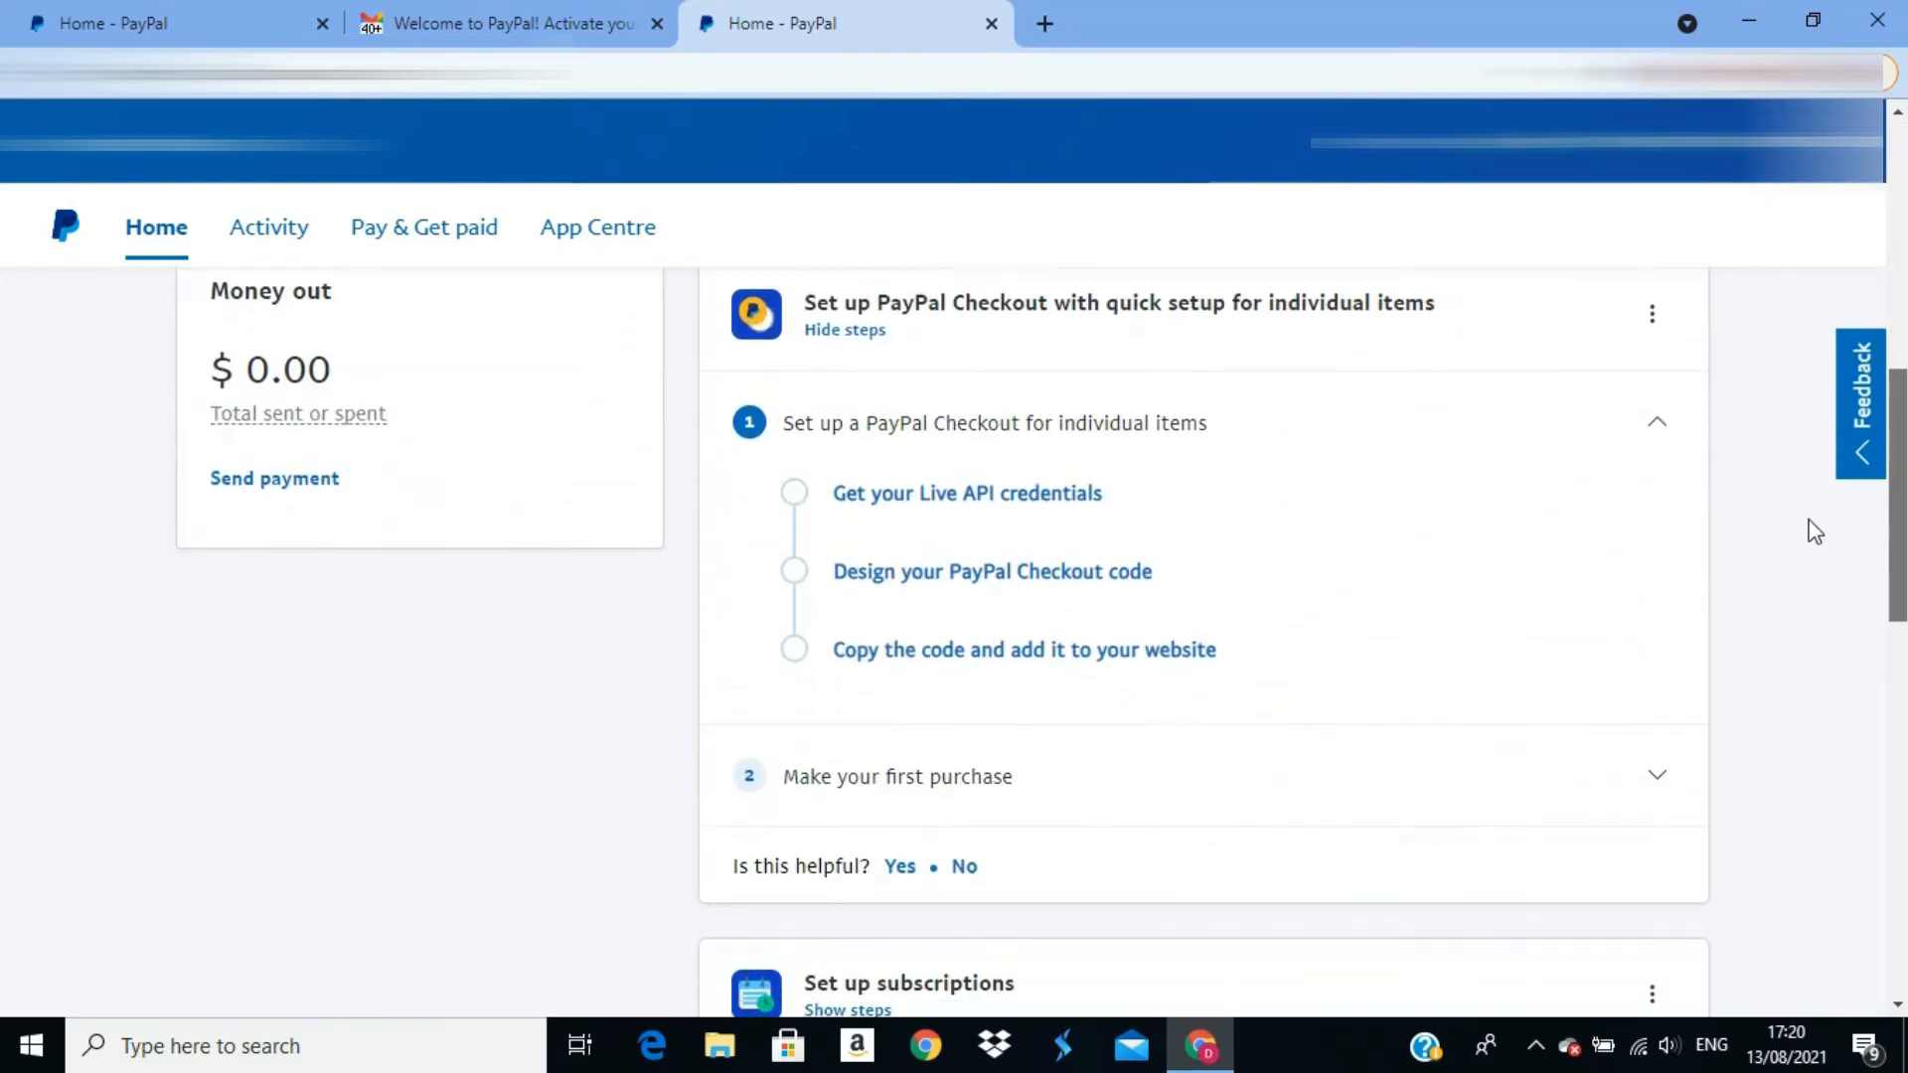
pyautogui.click(793, 632)
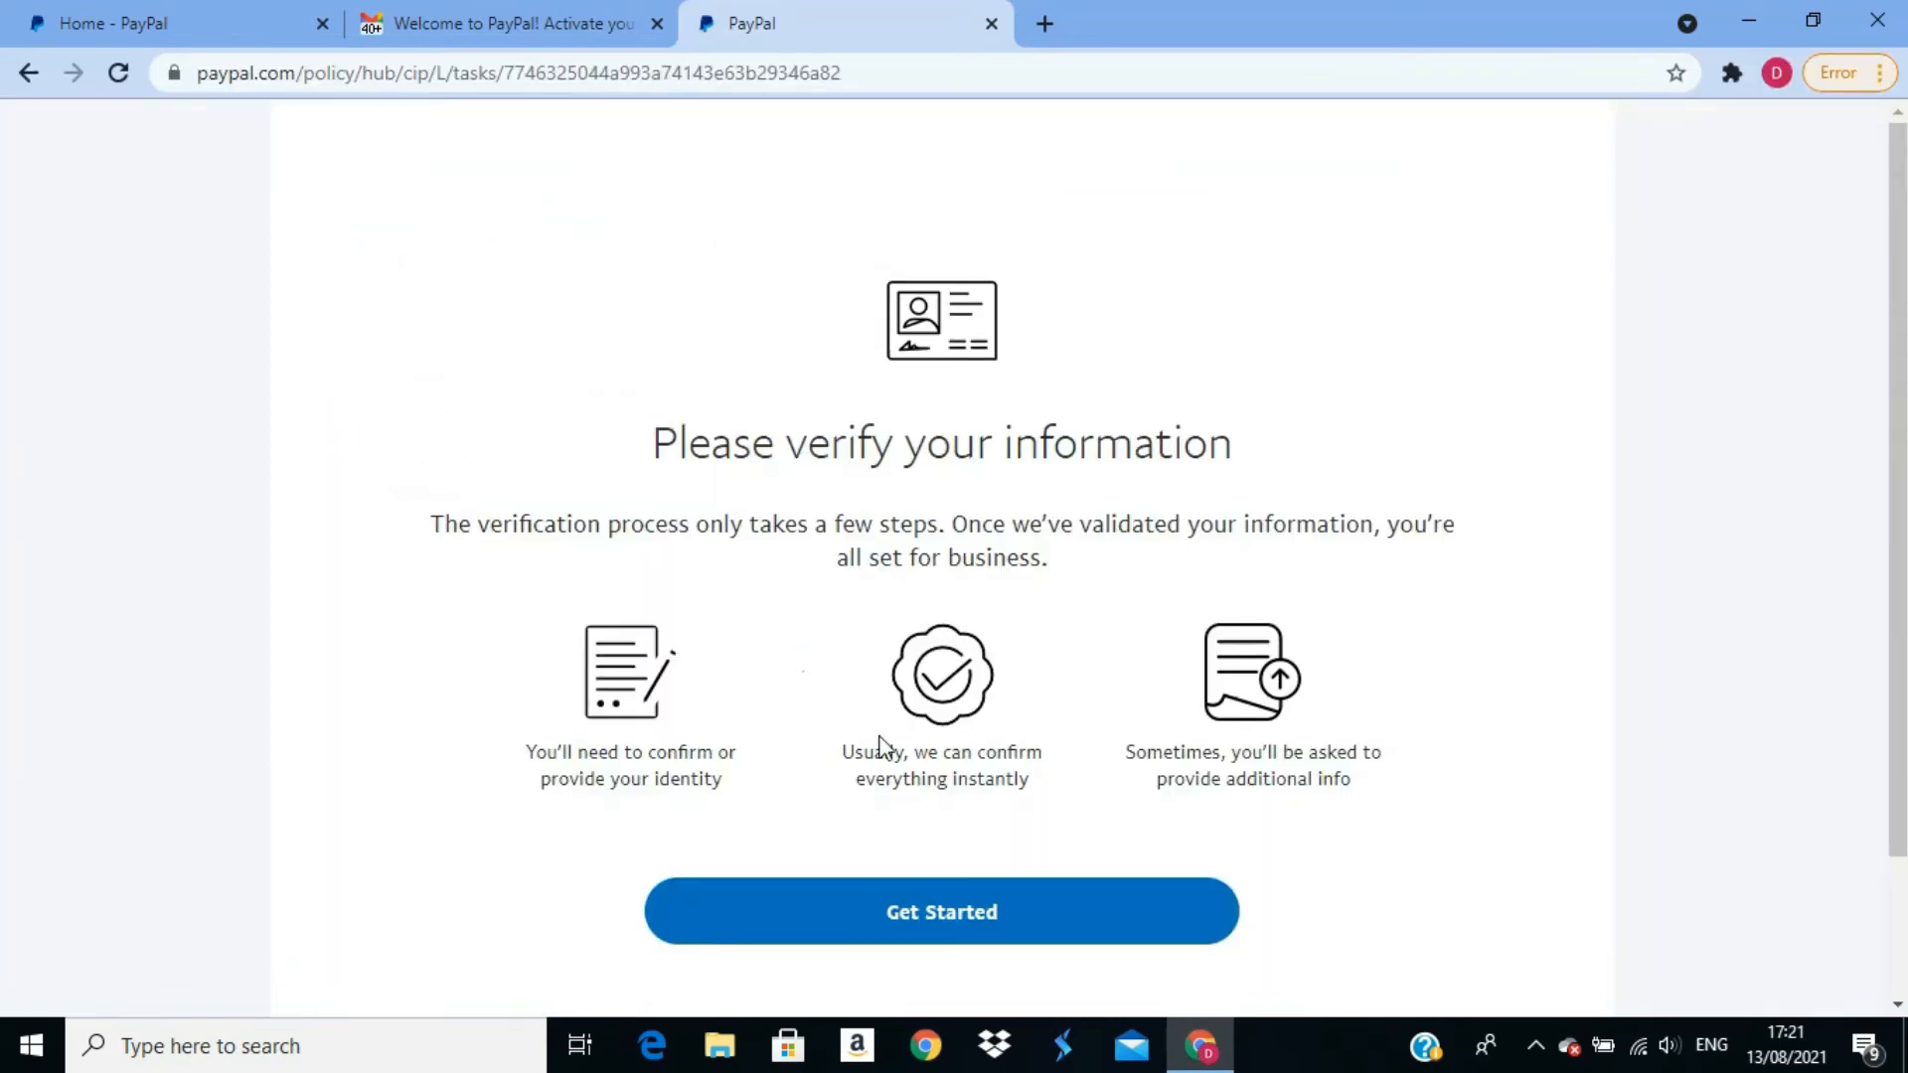
pyautogui.click(981, 927)
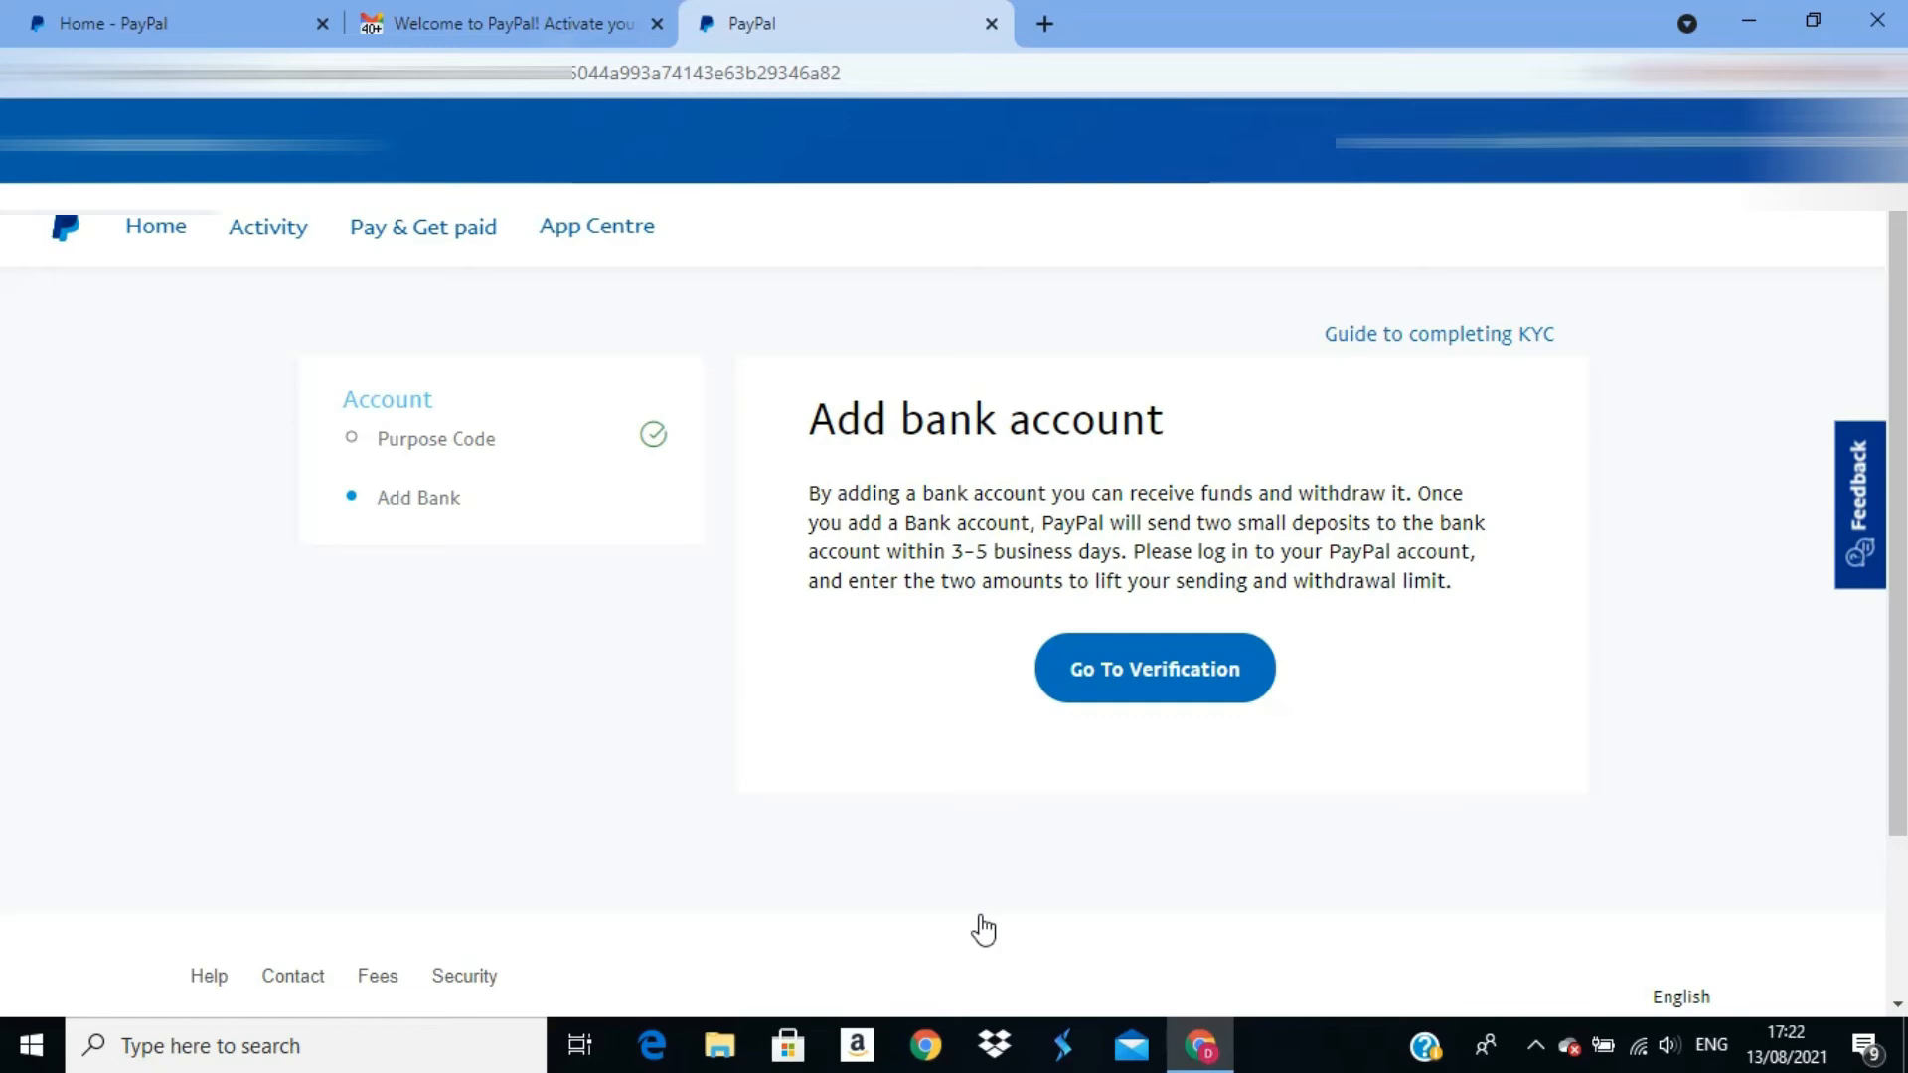
# - Proceed to the bank account verification and start linking a new bank account from the Money page
pyautogui.click(1138, 678)
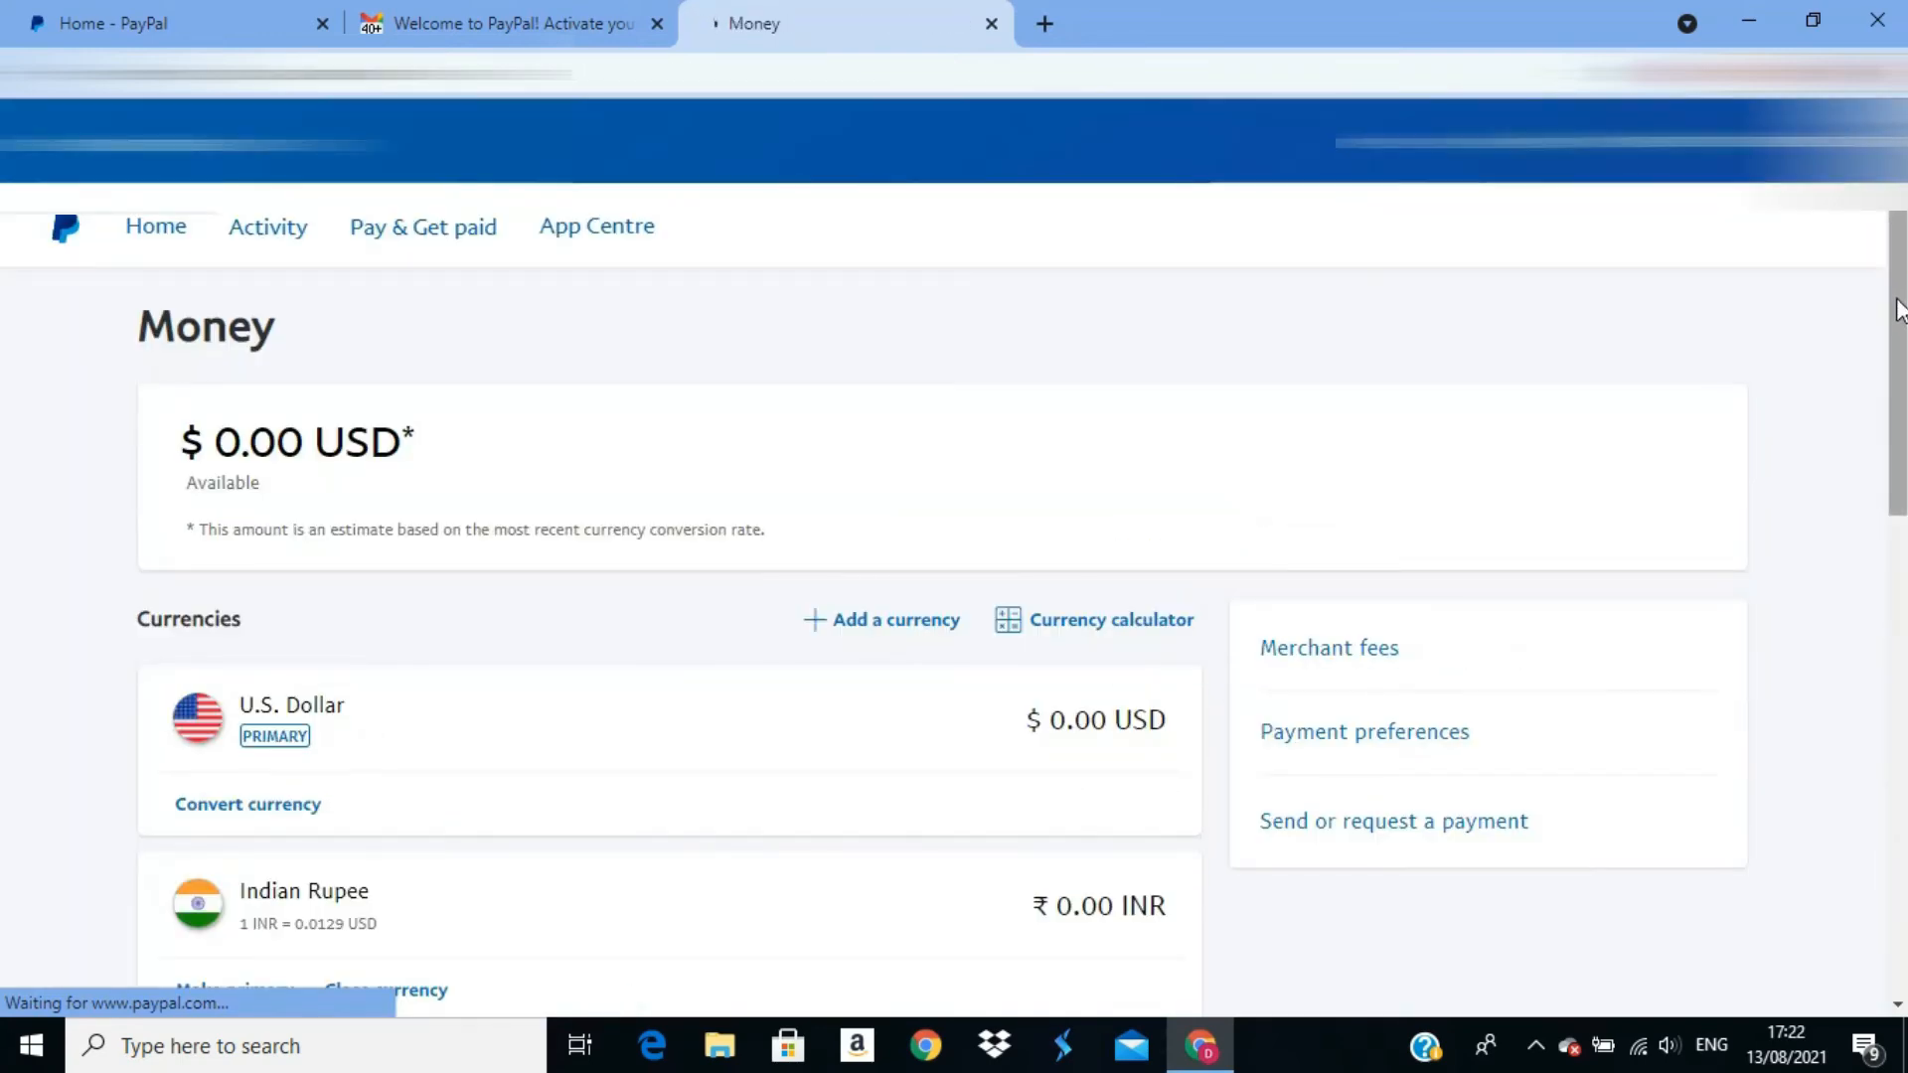
pyautogui.scroll(-6, 1897, 308)
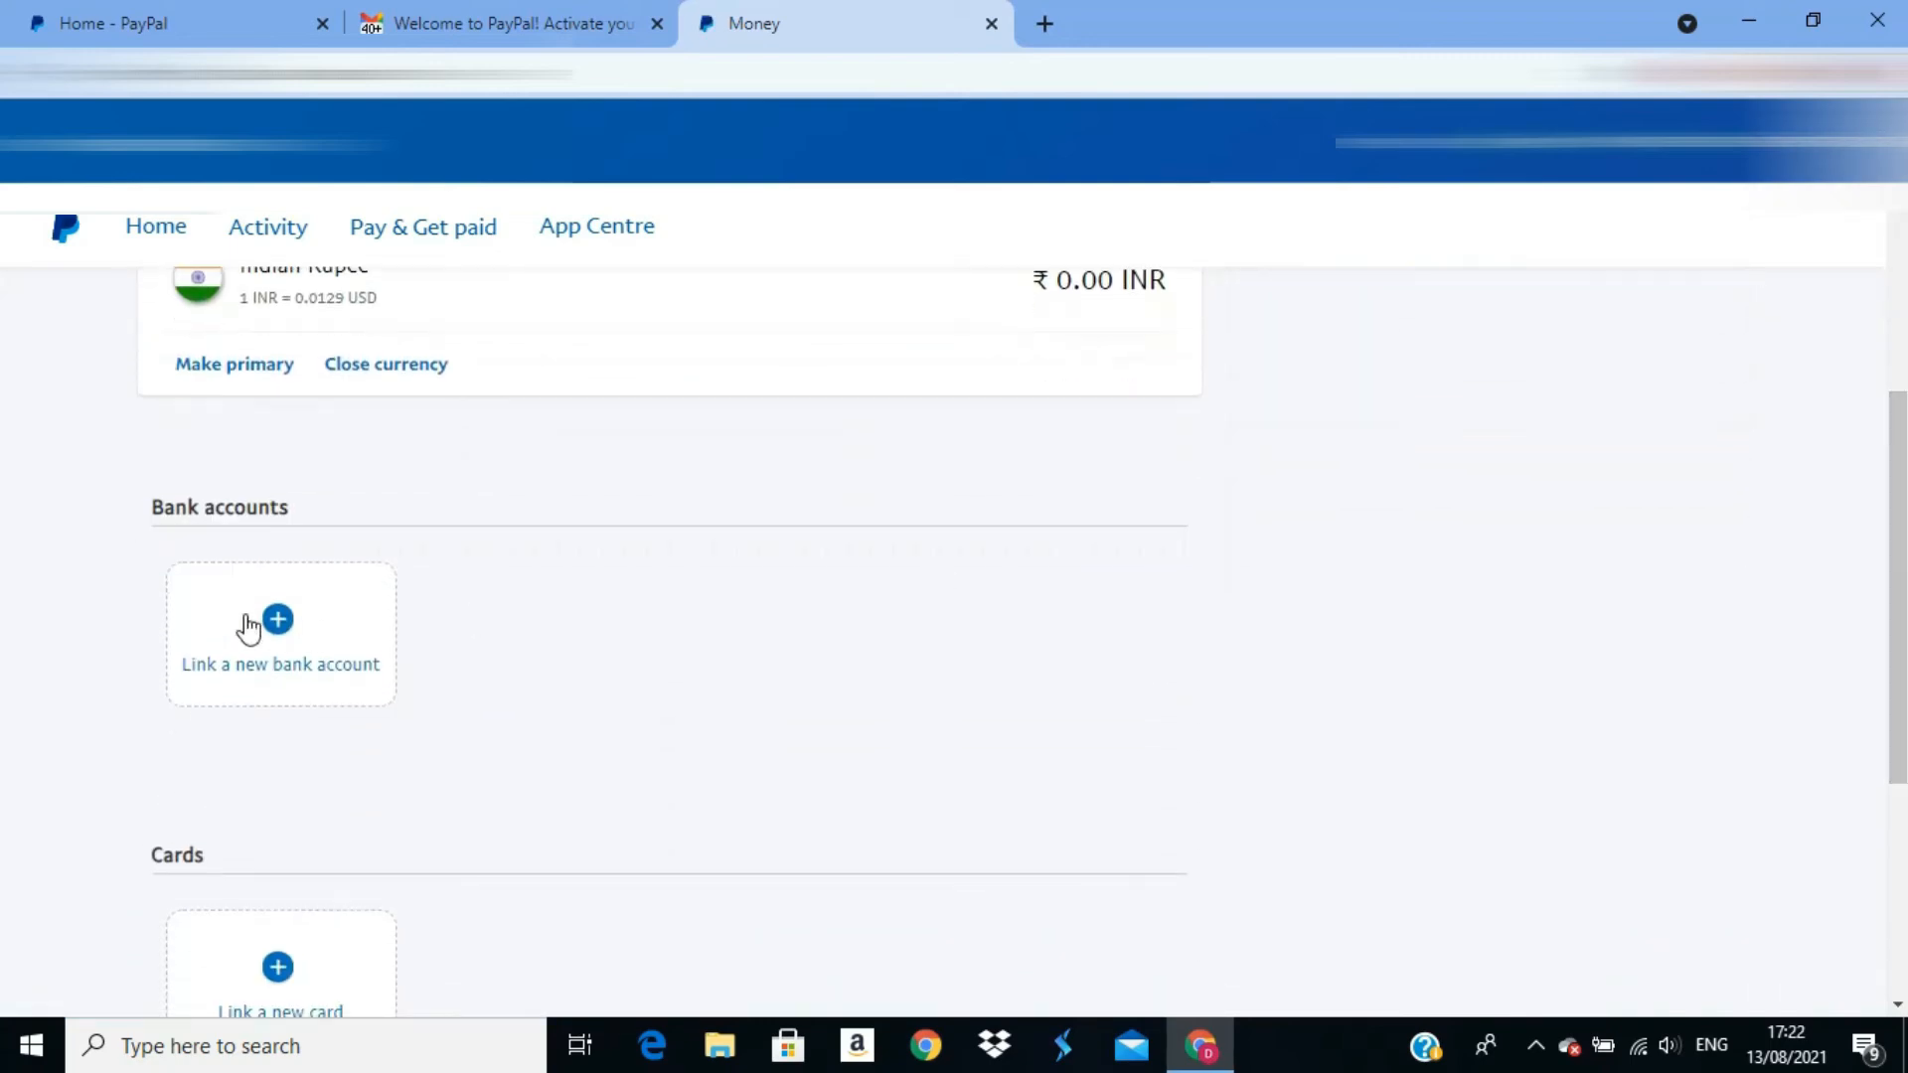
pyautogui.click(278, 624)
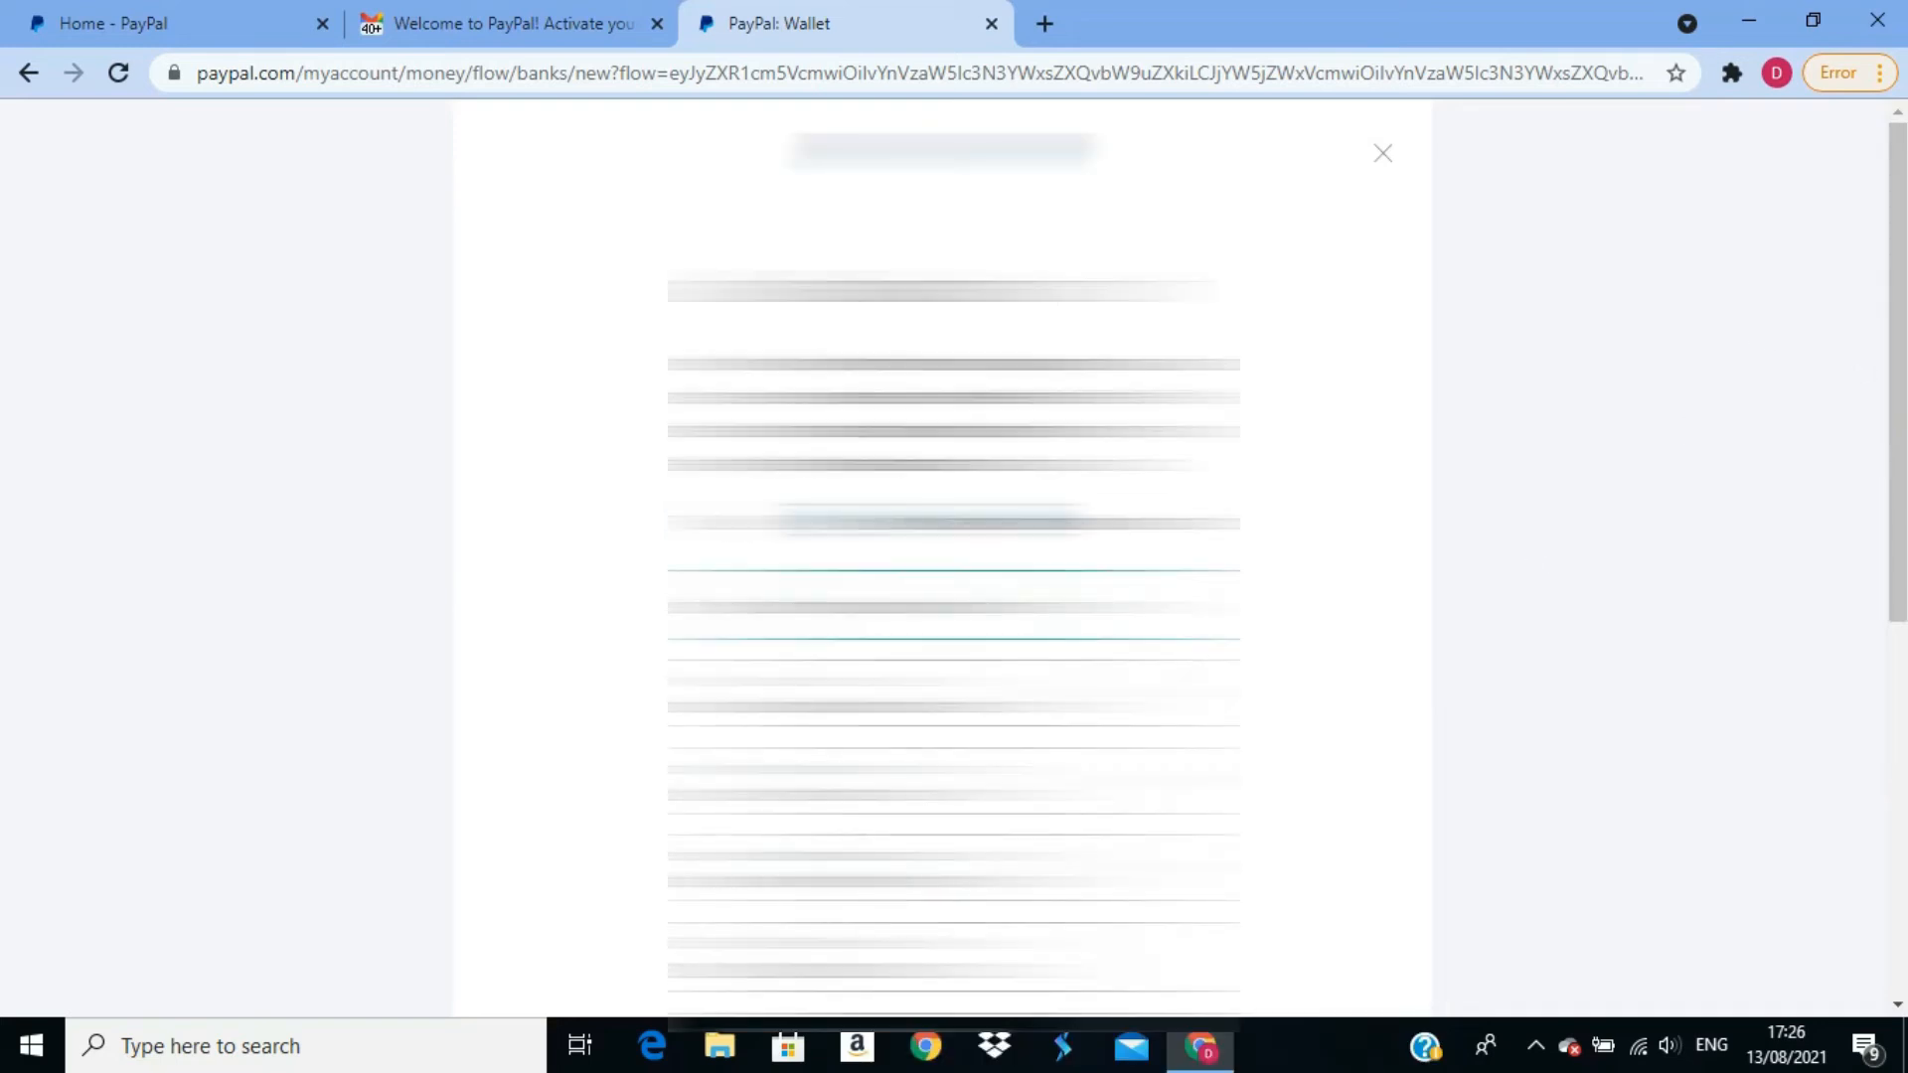
# - Complete the bank account details form and acknowledge the instructions for confirming the account with two small deposits
pyautogui.click(952, 606)
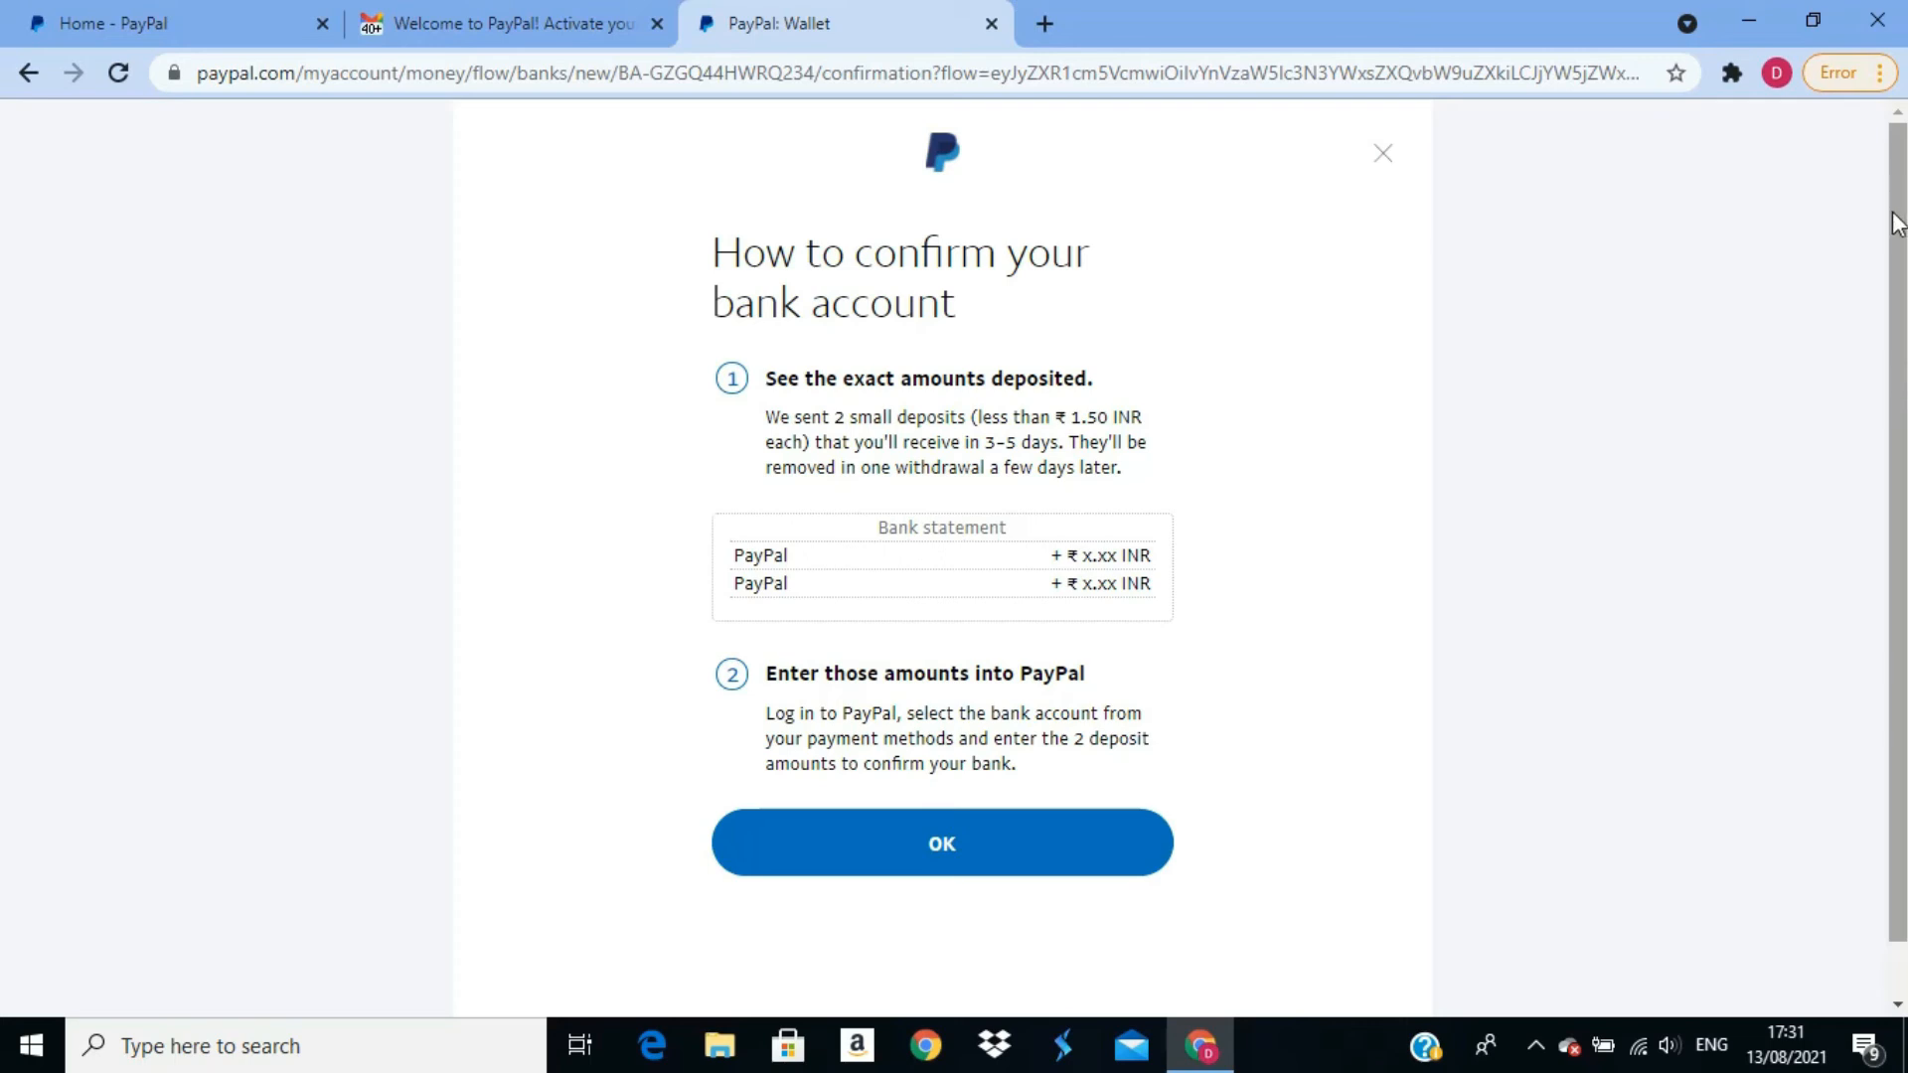
pyautogui.moveTo(1898, 230); pyautogui.dragTo(1897, 282)
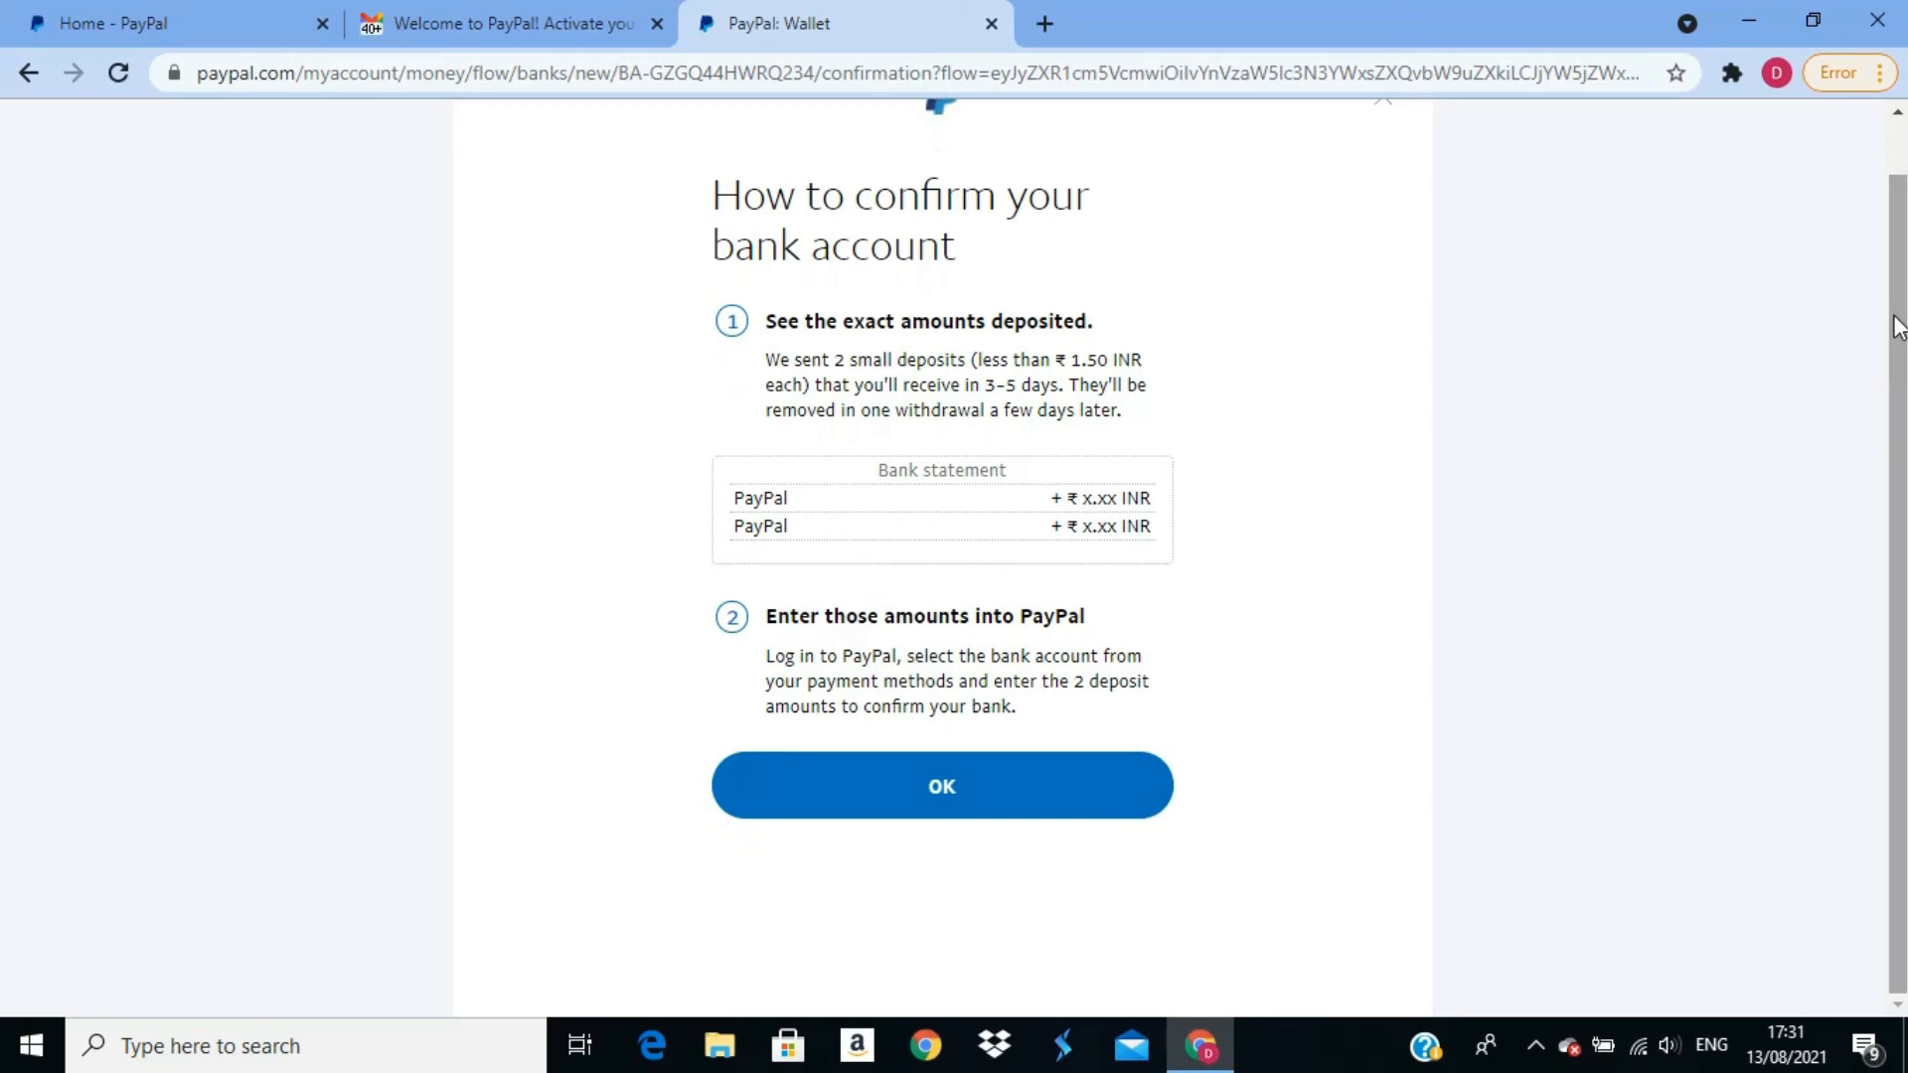
pyautogui.click(973, 794)
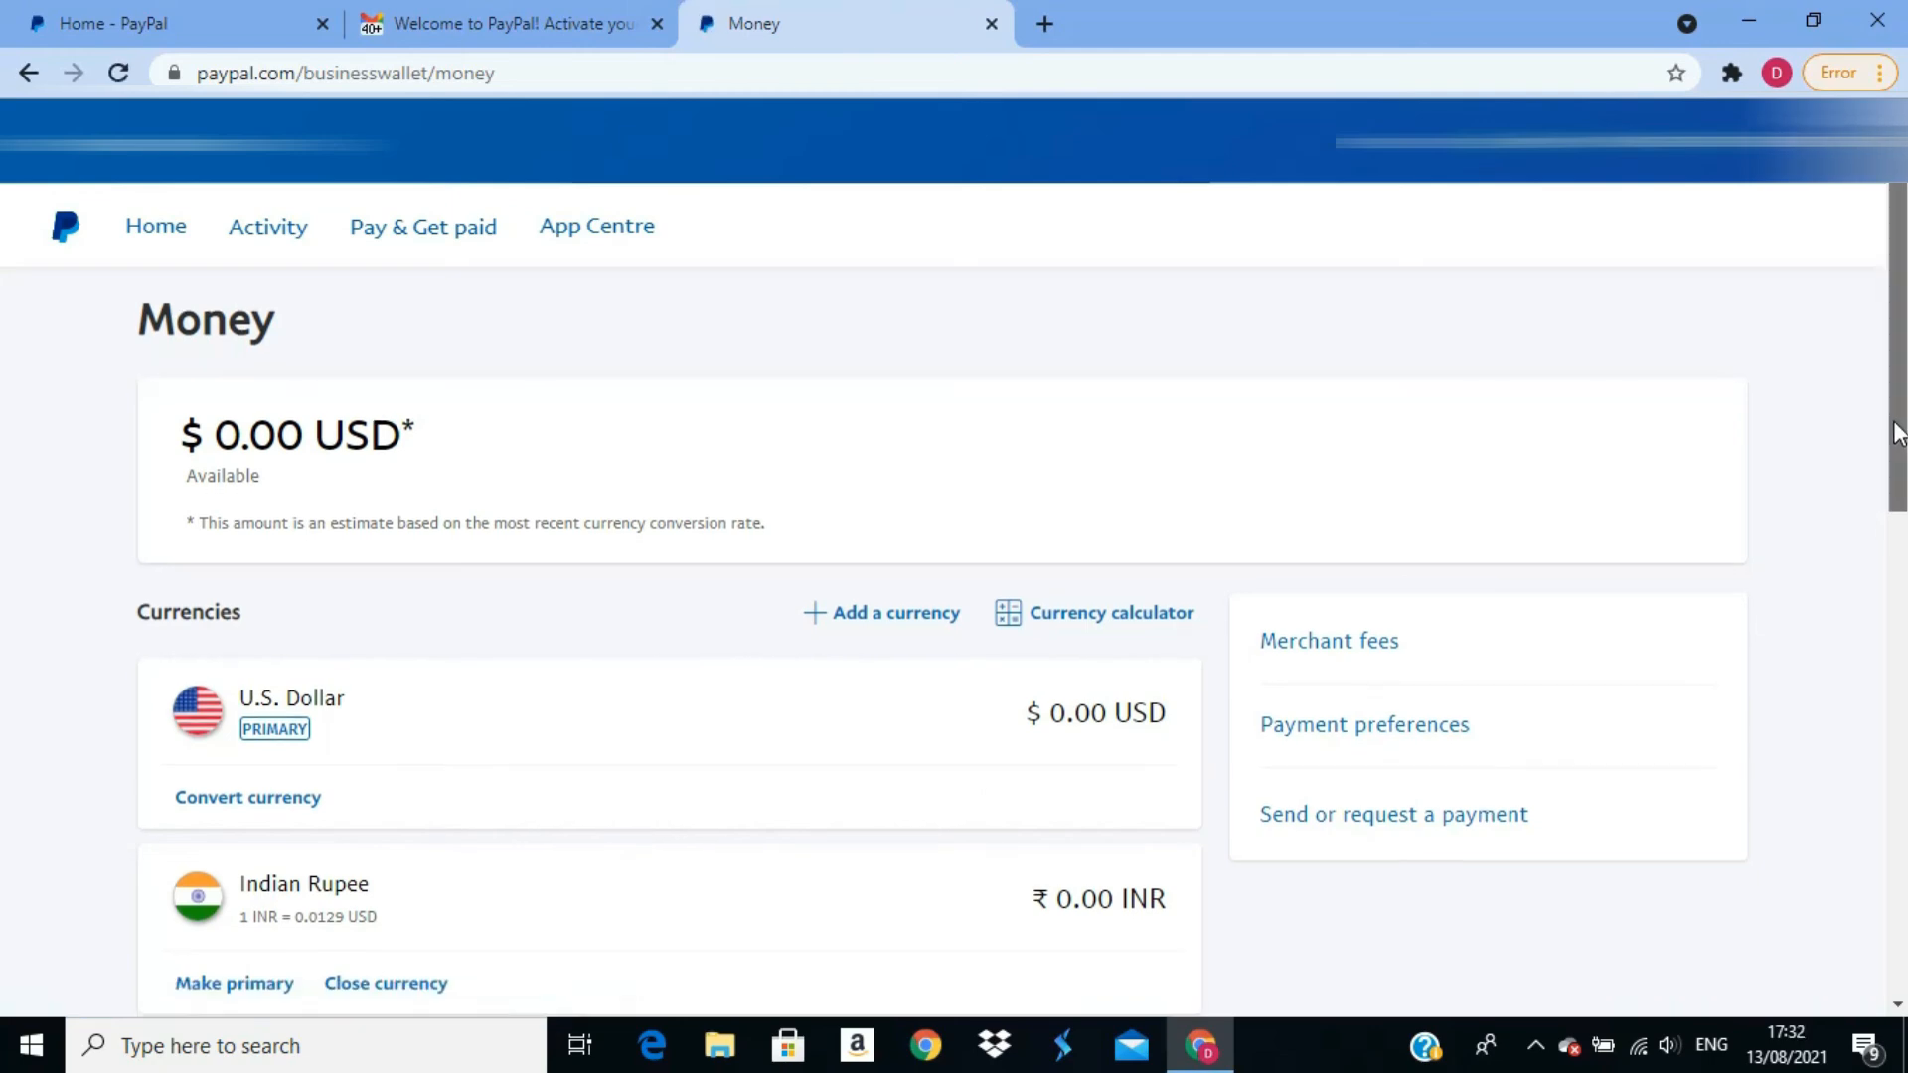
# - Review the Bank accounts and Cards sections of the Money page
pyautogui.moveTo(1898, 435); pyautogui.dragTo(1898, 680)
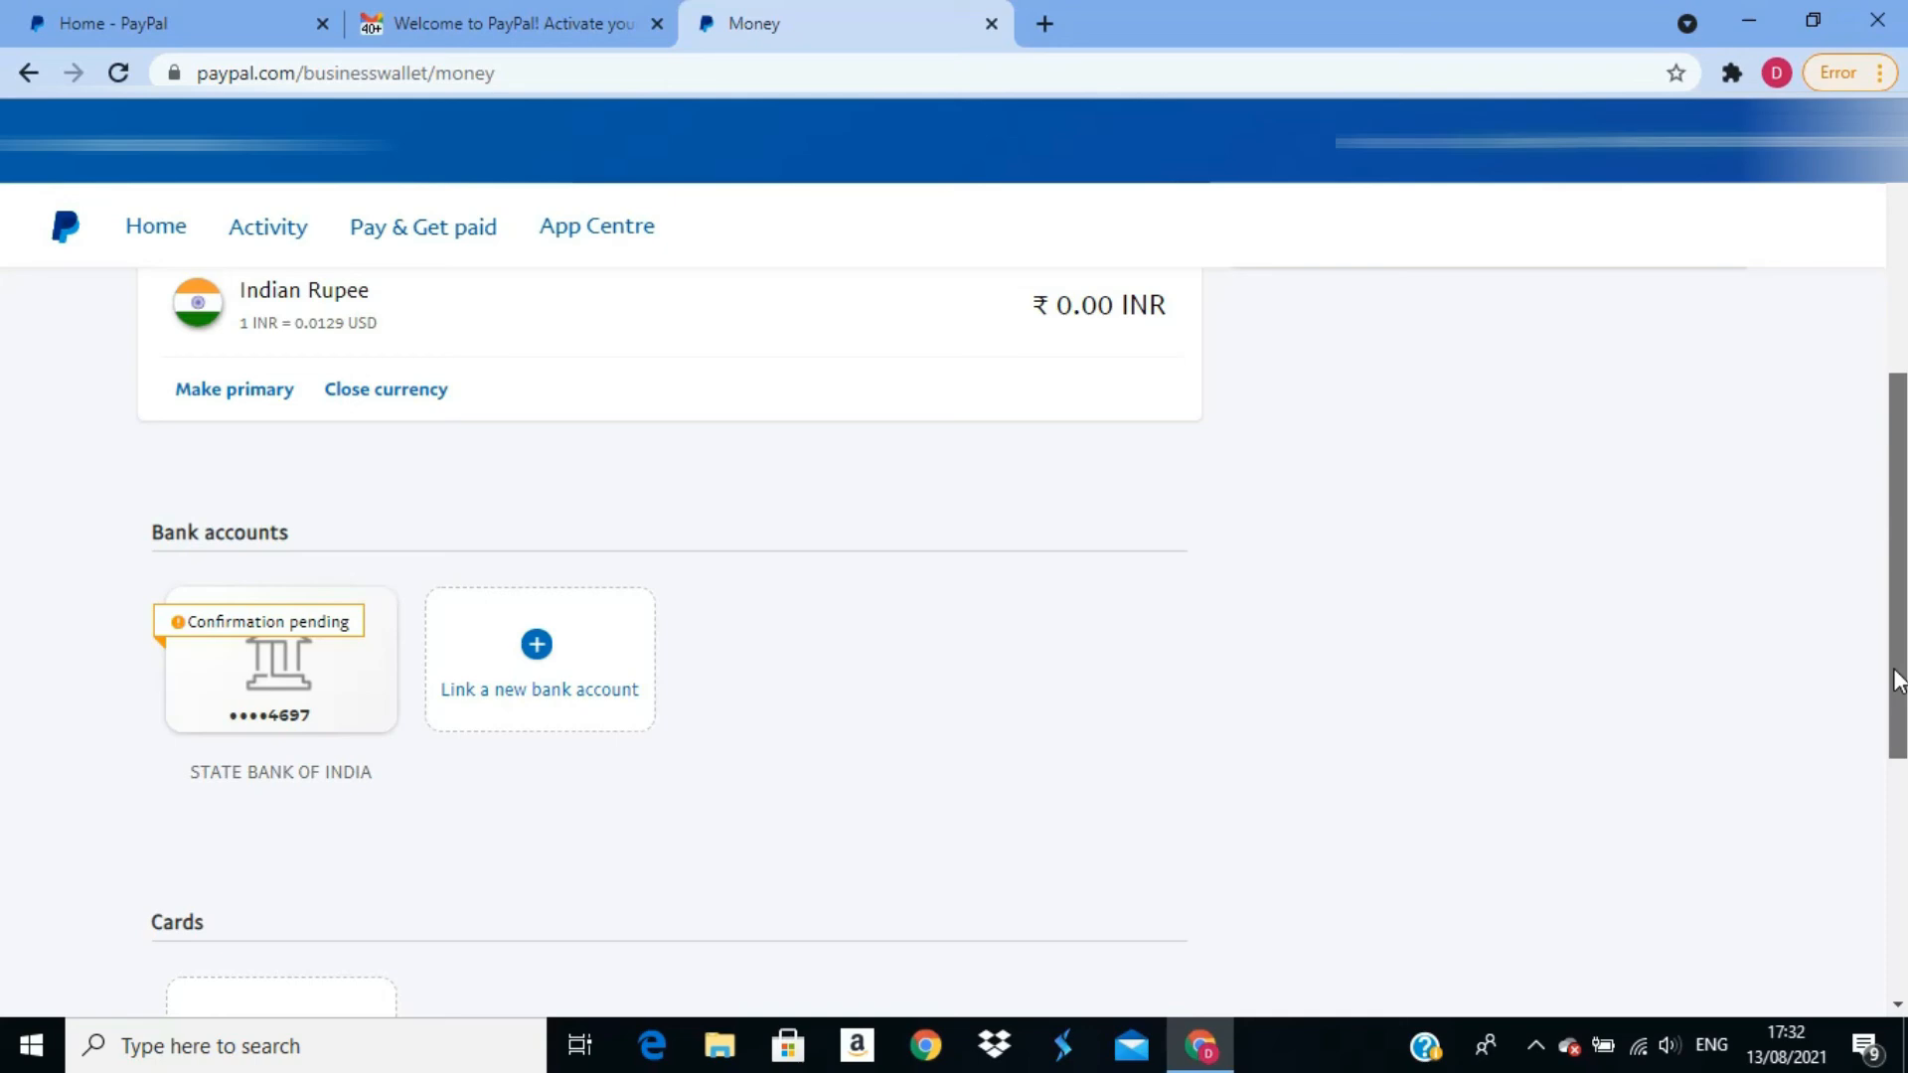
pyautogui.moveTo(1898, 680); pyautogui.dragTo(1880, 755)
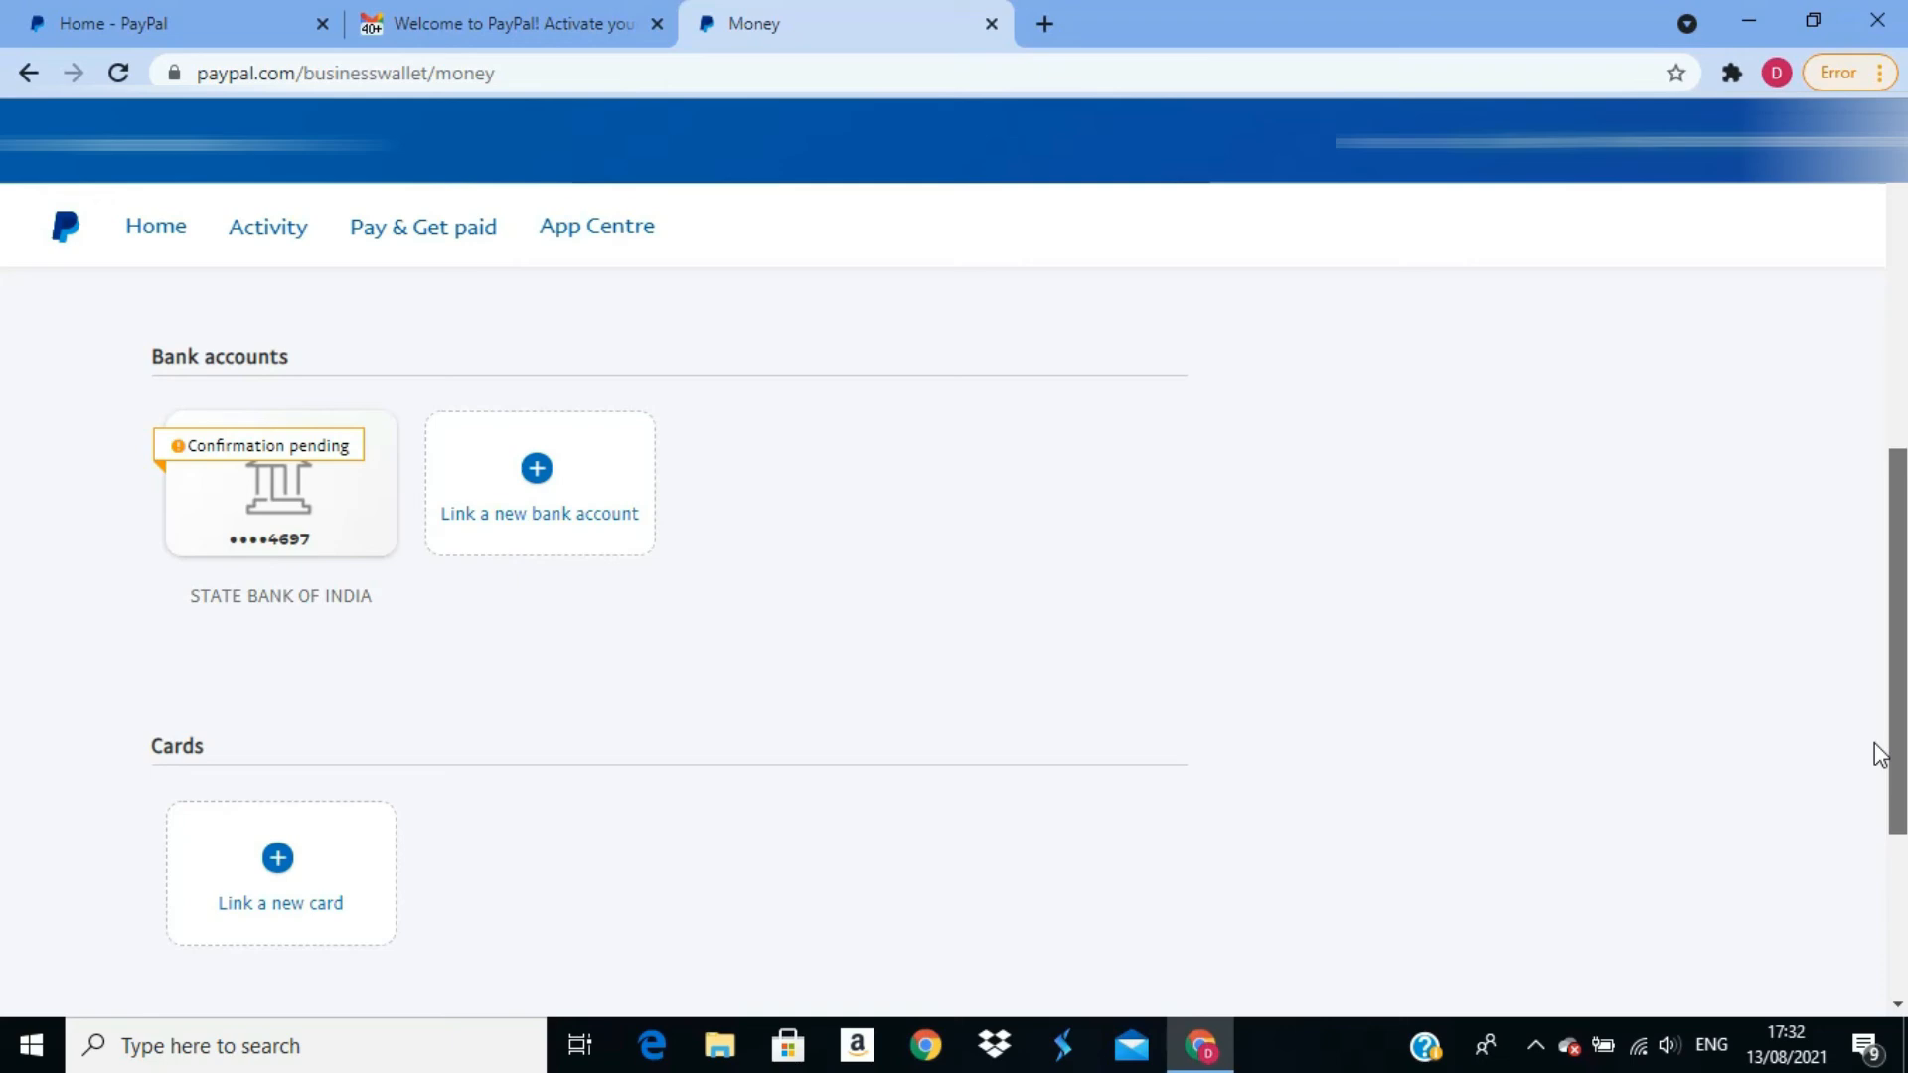
pyautogui.moveTo(1896, 616)
pyautogui.mouseDown()
pyautogui.moveTo(1897, 350)
pyautogui.moveTo(1888, 638)
pyautogui.mouseUp()
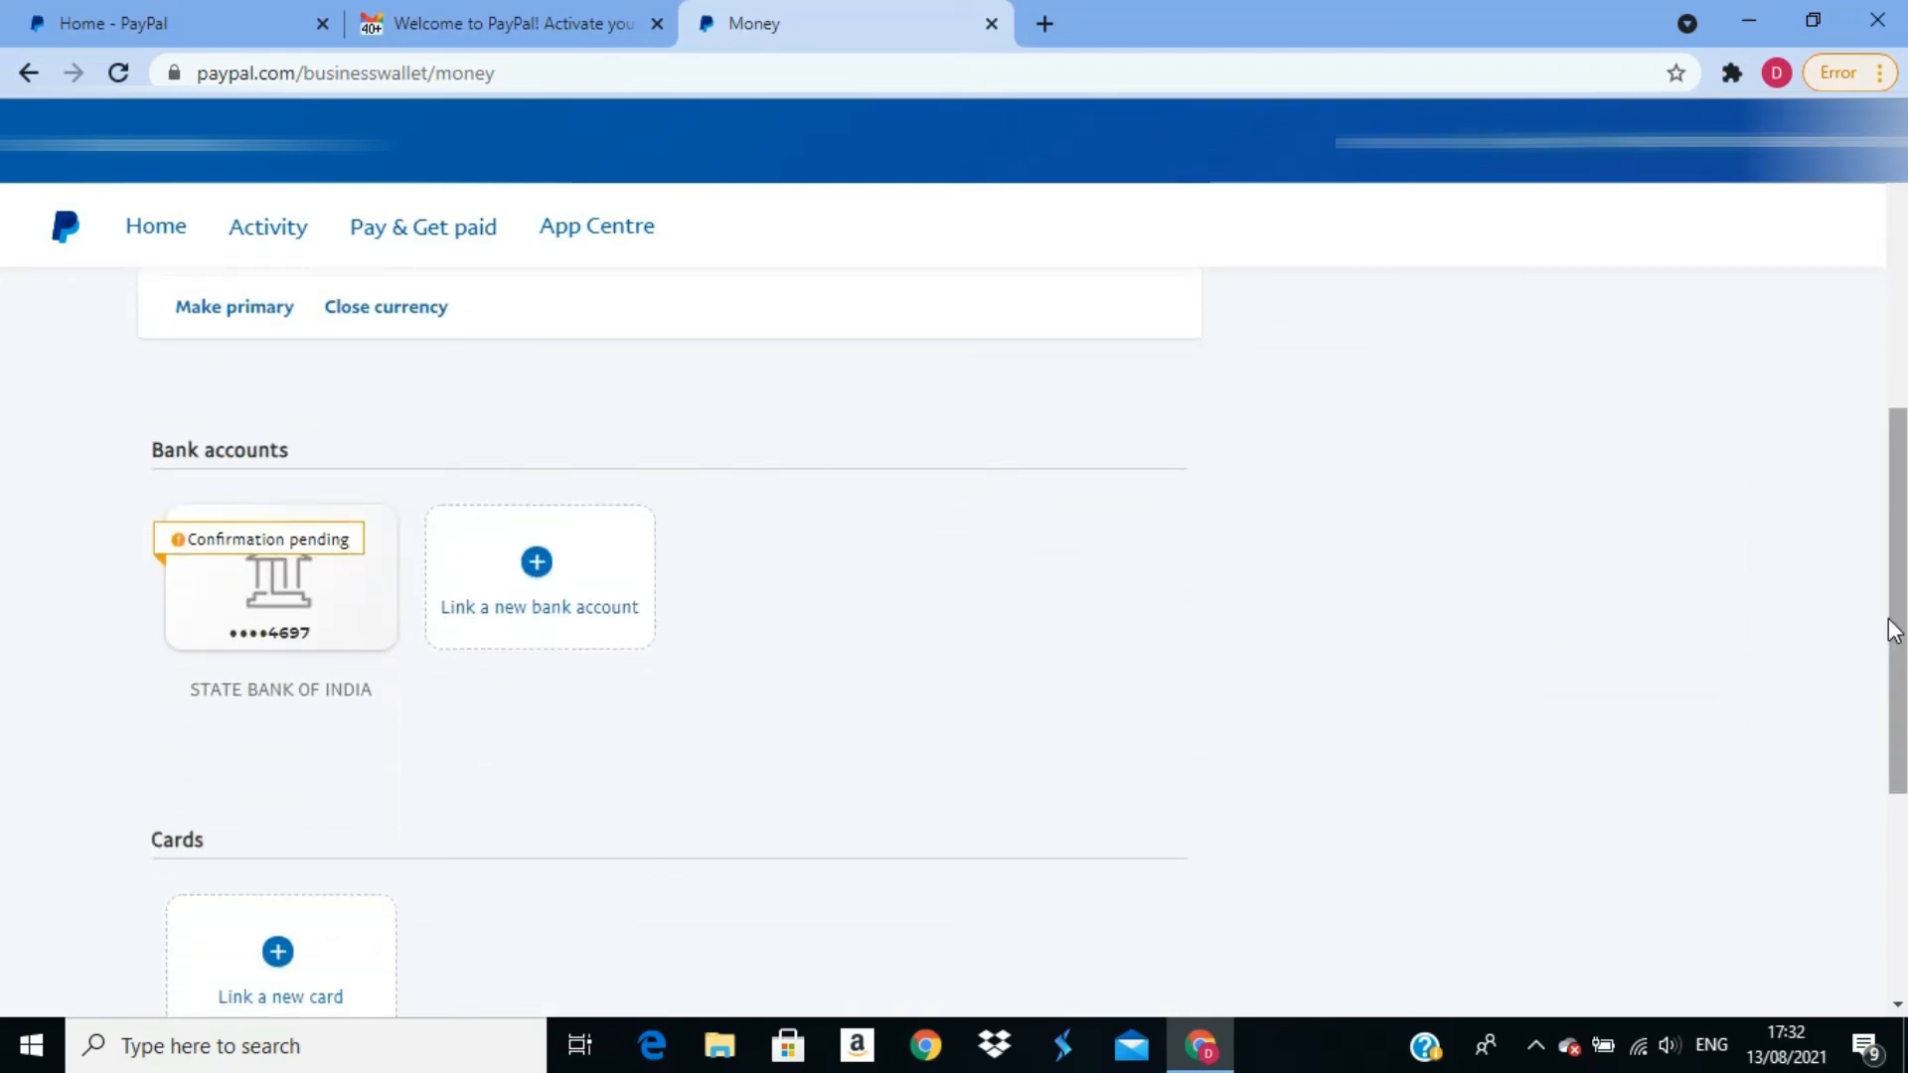
pyautogui.scroll(-1, 1896, 641)
pyautogui.moveTo(1895, 641); pyautogui.dragTo(1883, 759)
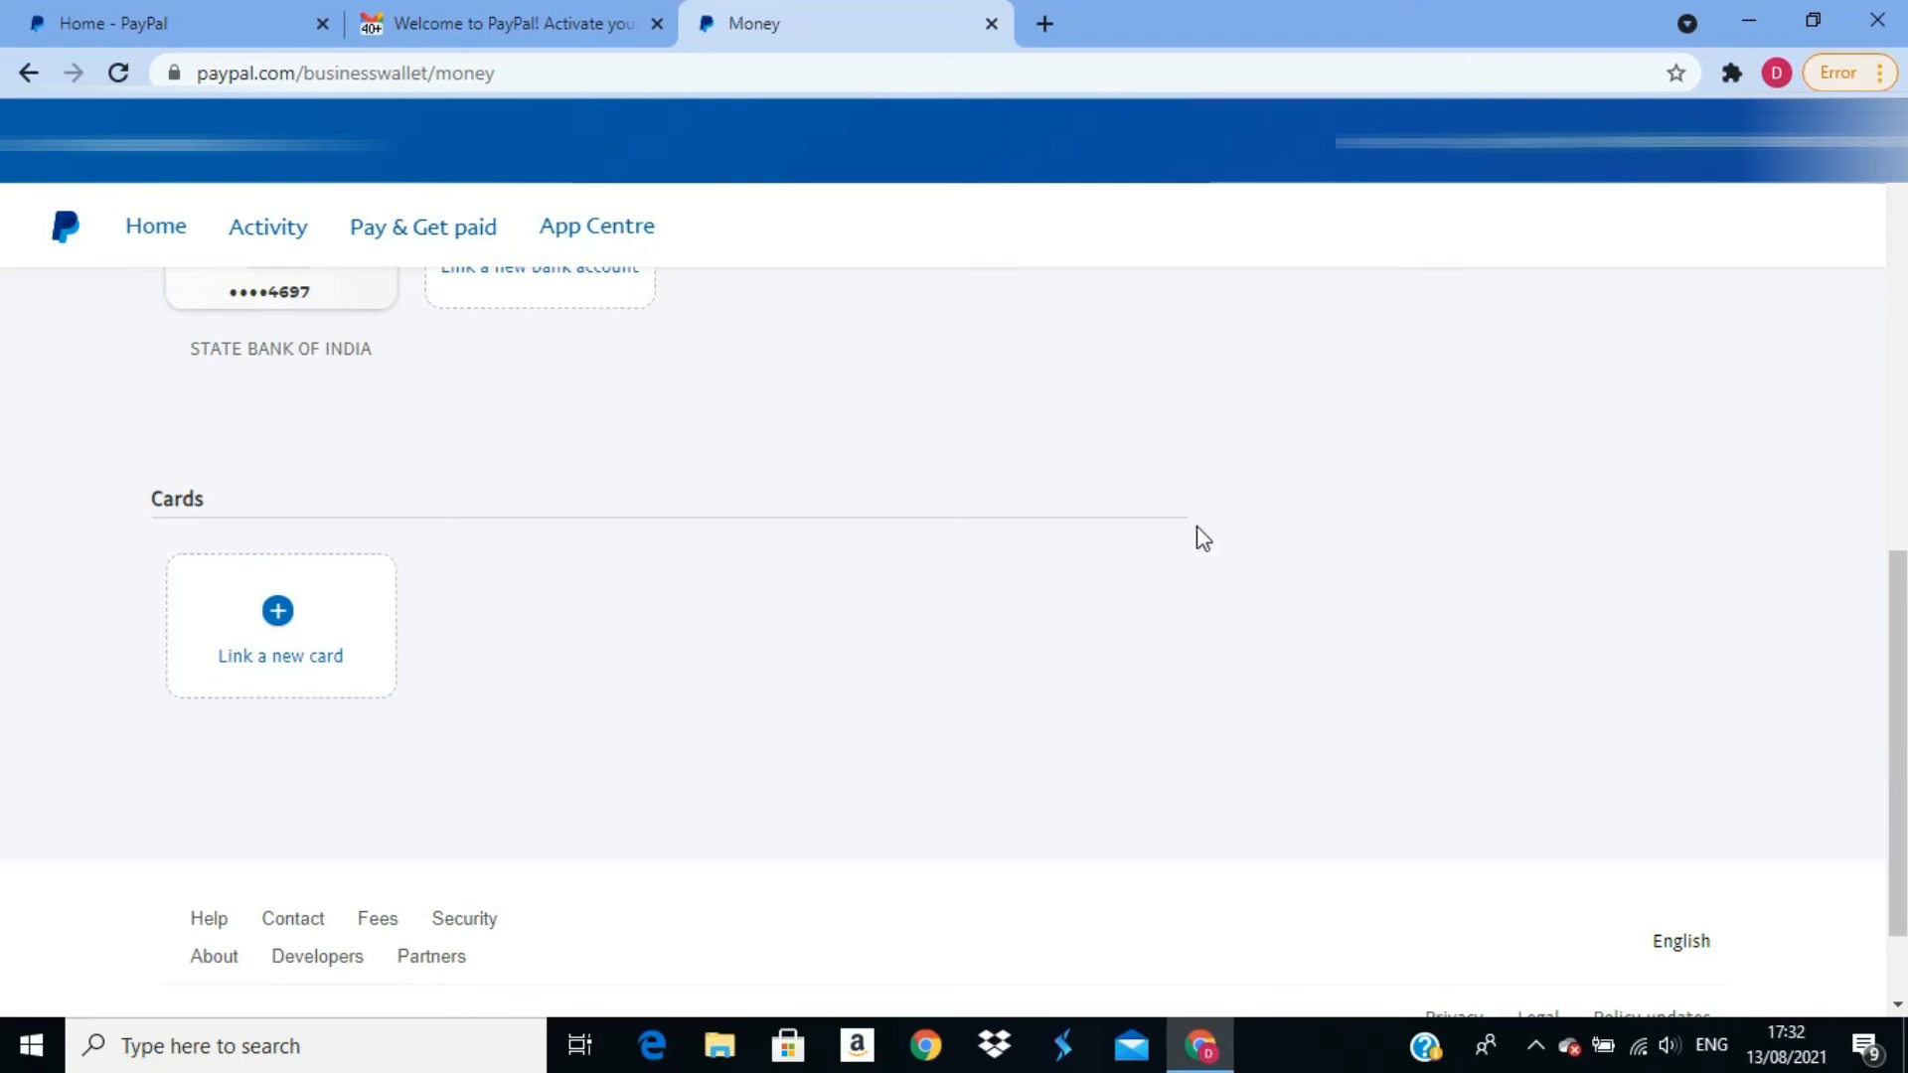
# - Return to the home dashboard to check its setup tasks and remaining notifications, and show the Activity options
pyautogui.click(154, 231)
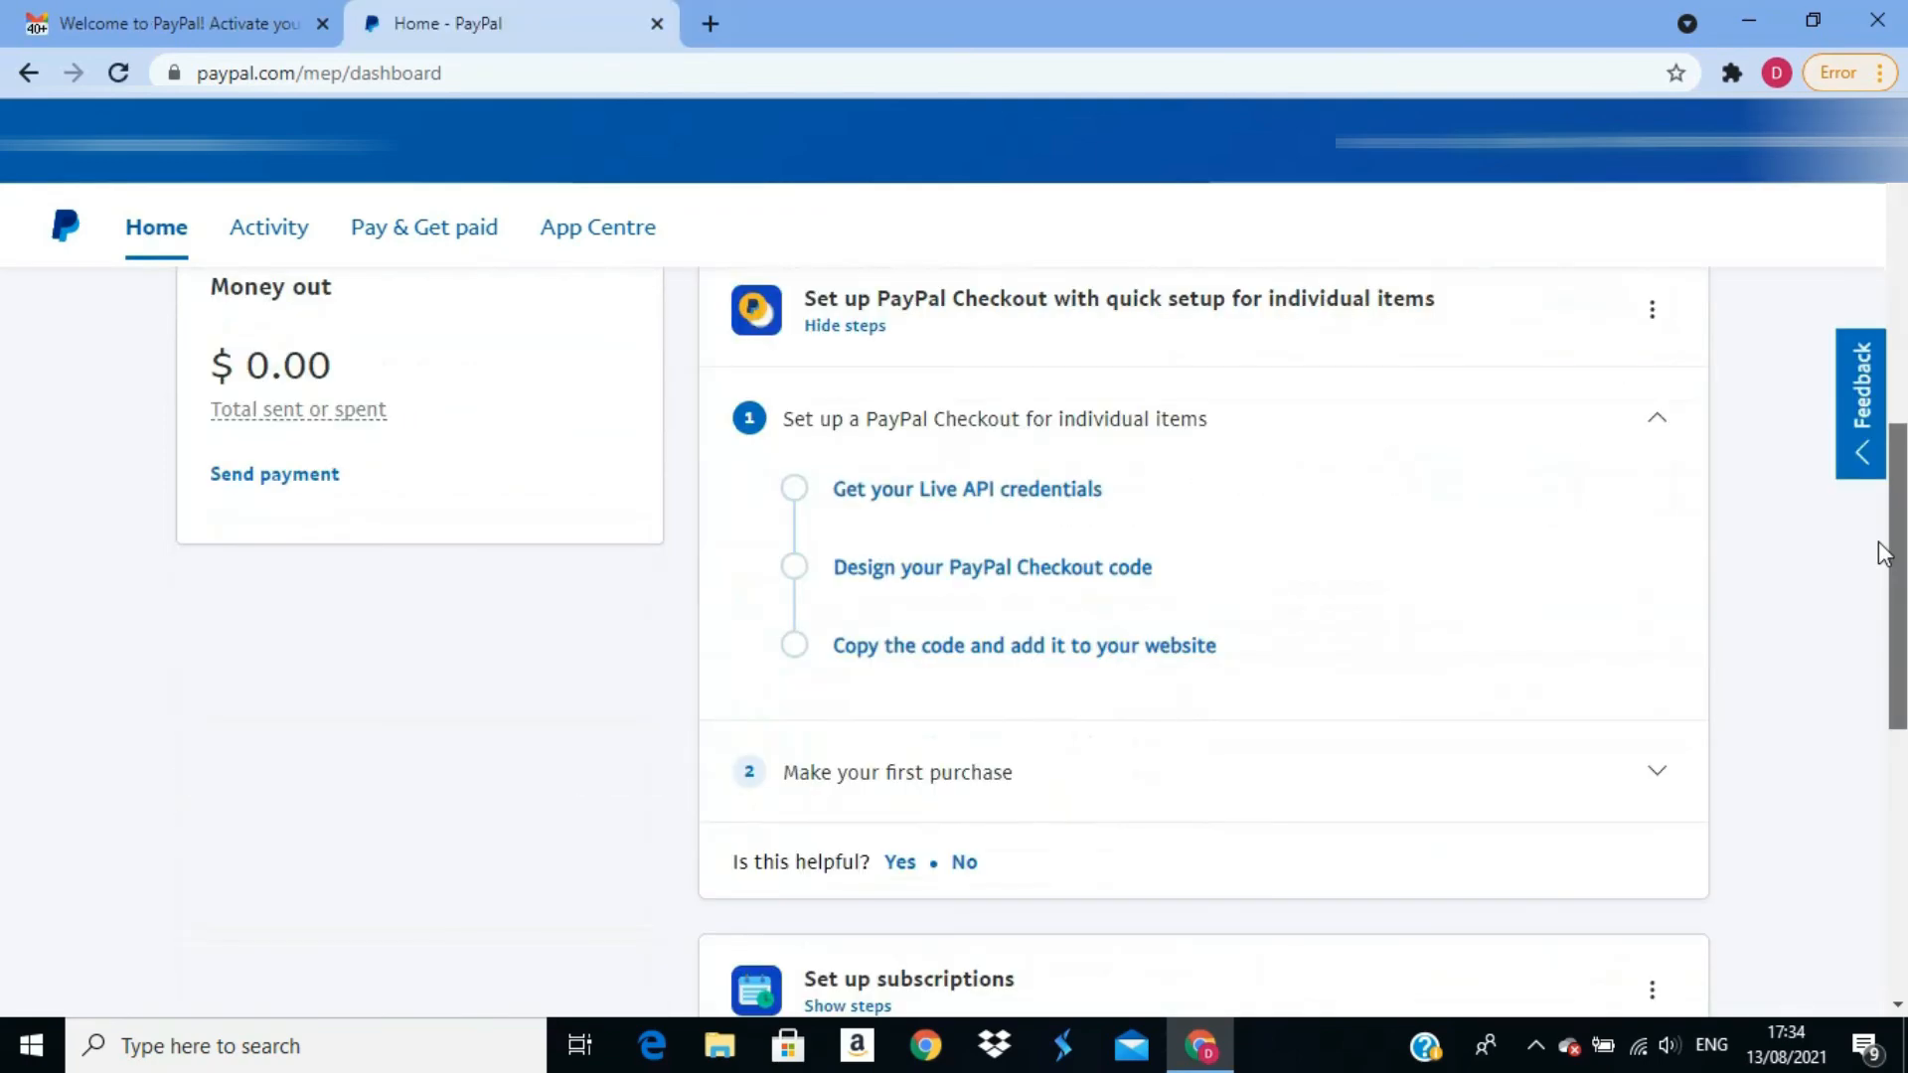
pyautogui.scroll(-3, 1884, 553)
pyautogui.scroll(-5, 1881, 653)
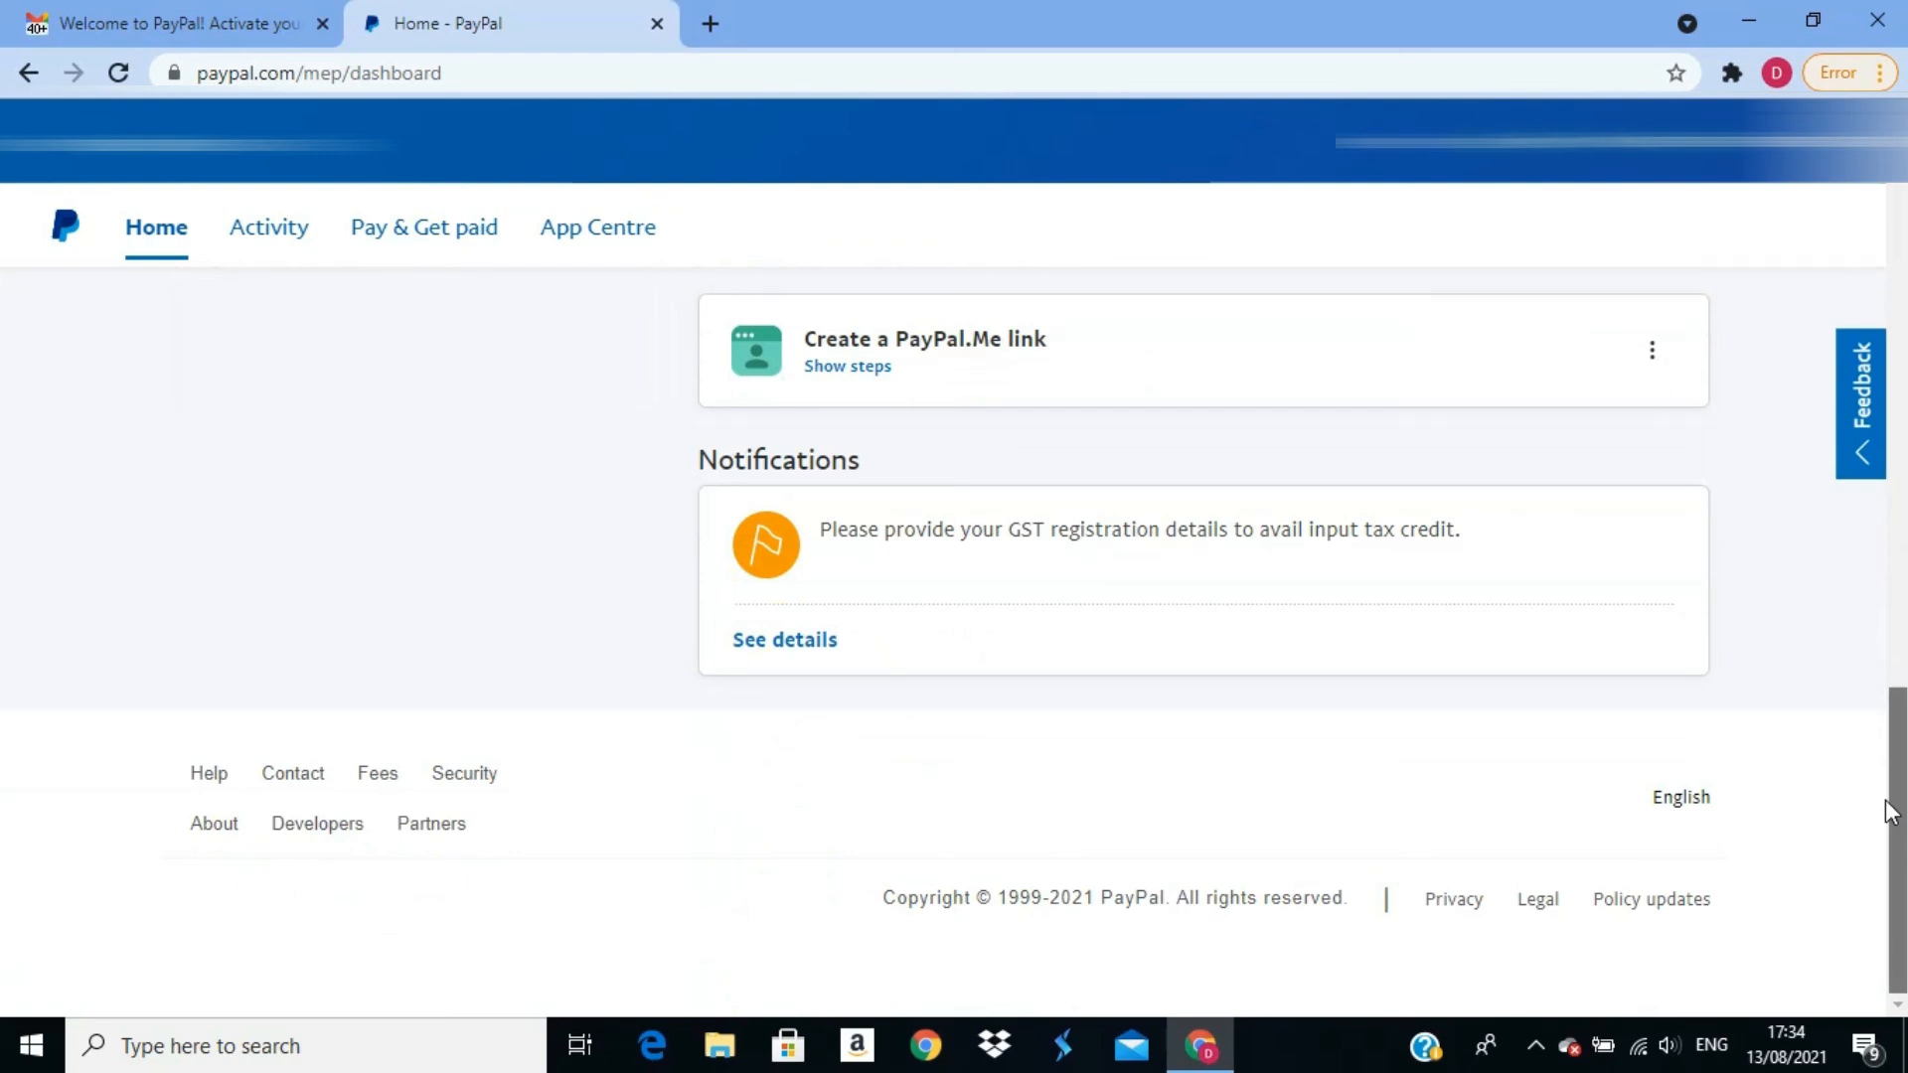
pyautogui.moveTo(1891, 810); pyautogui.dragTo(1878, 79)
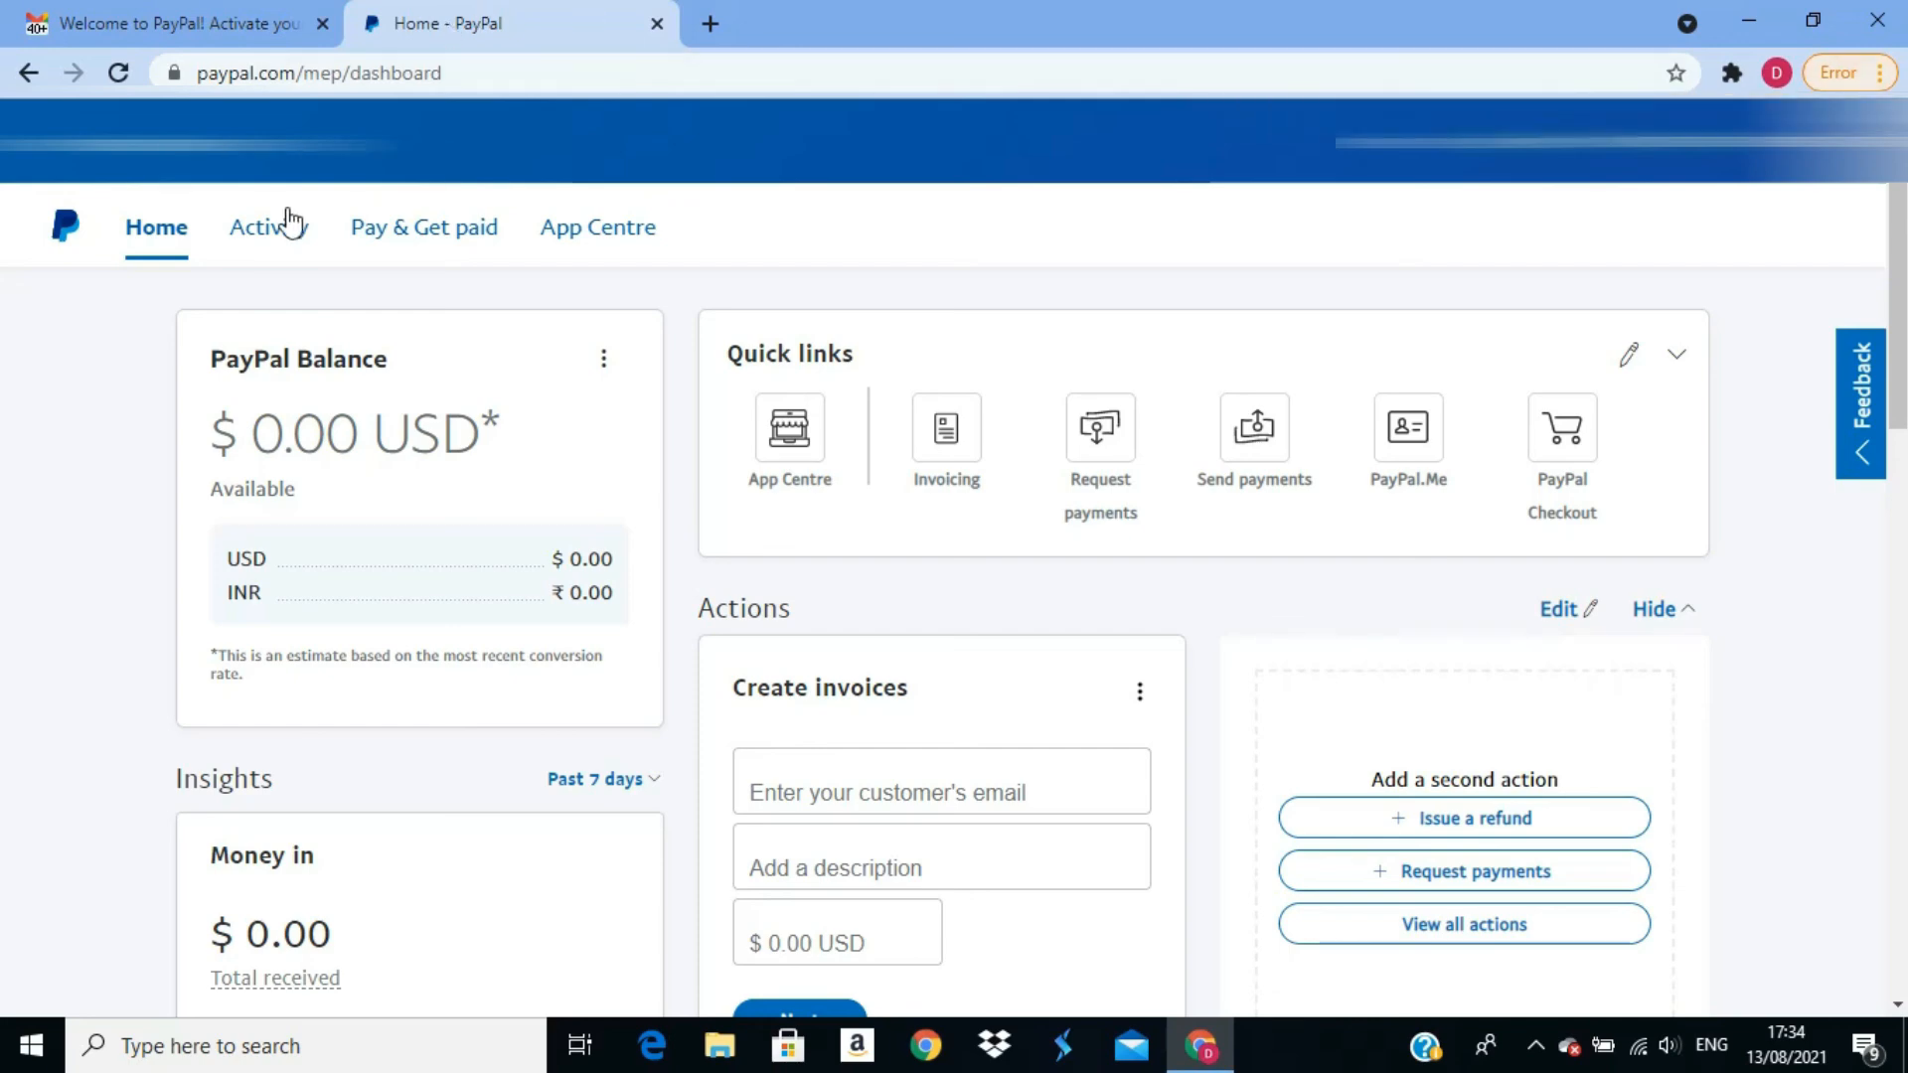
pyautogui.moveTo(280, 239)
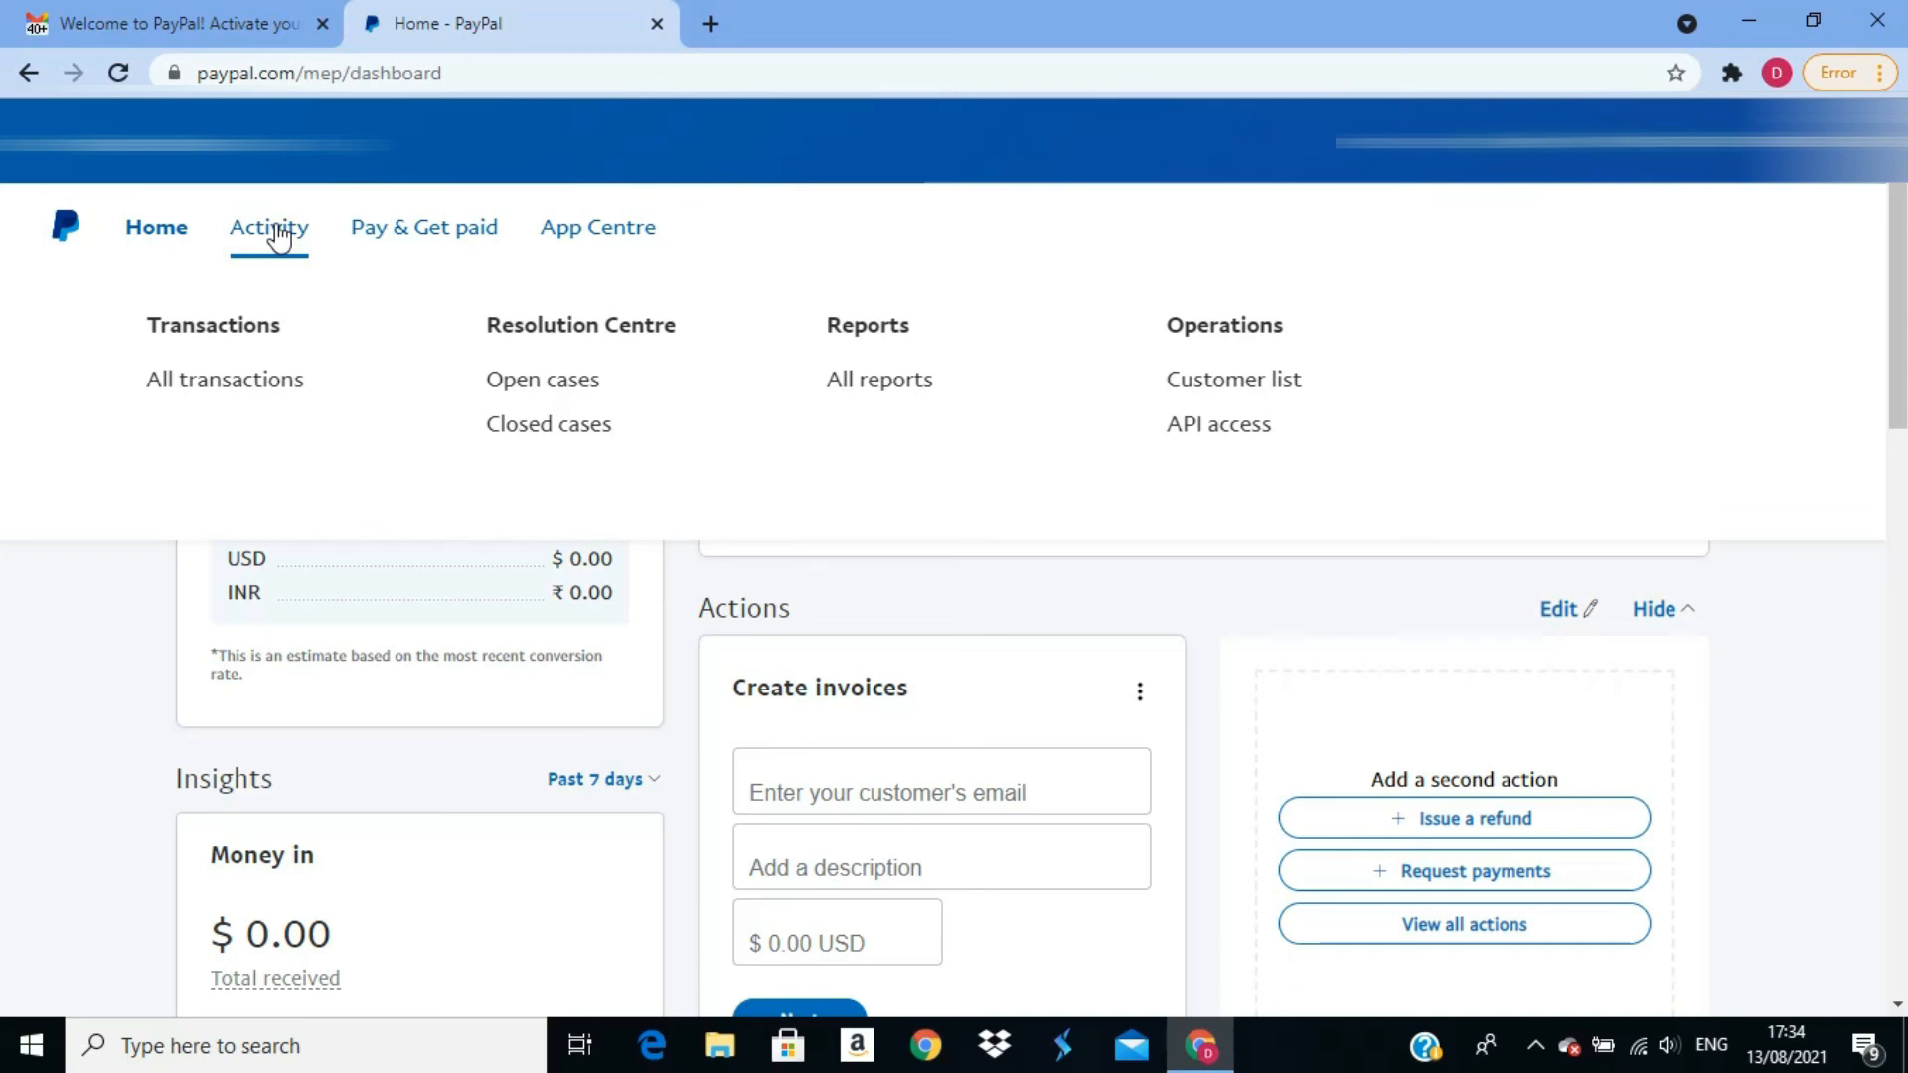
# - View the list of all transactions, and review the recommended apps in the App Centre
pyautogui.click(244, 388)
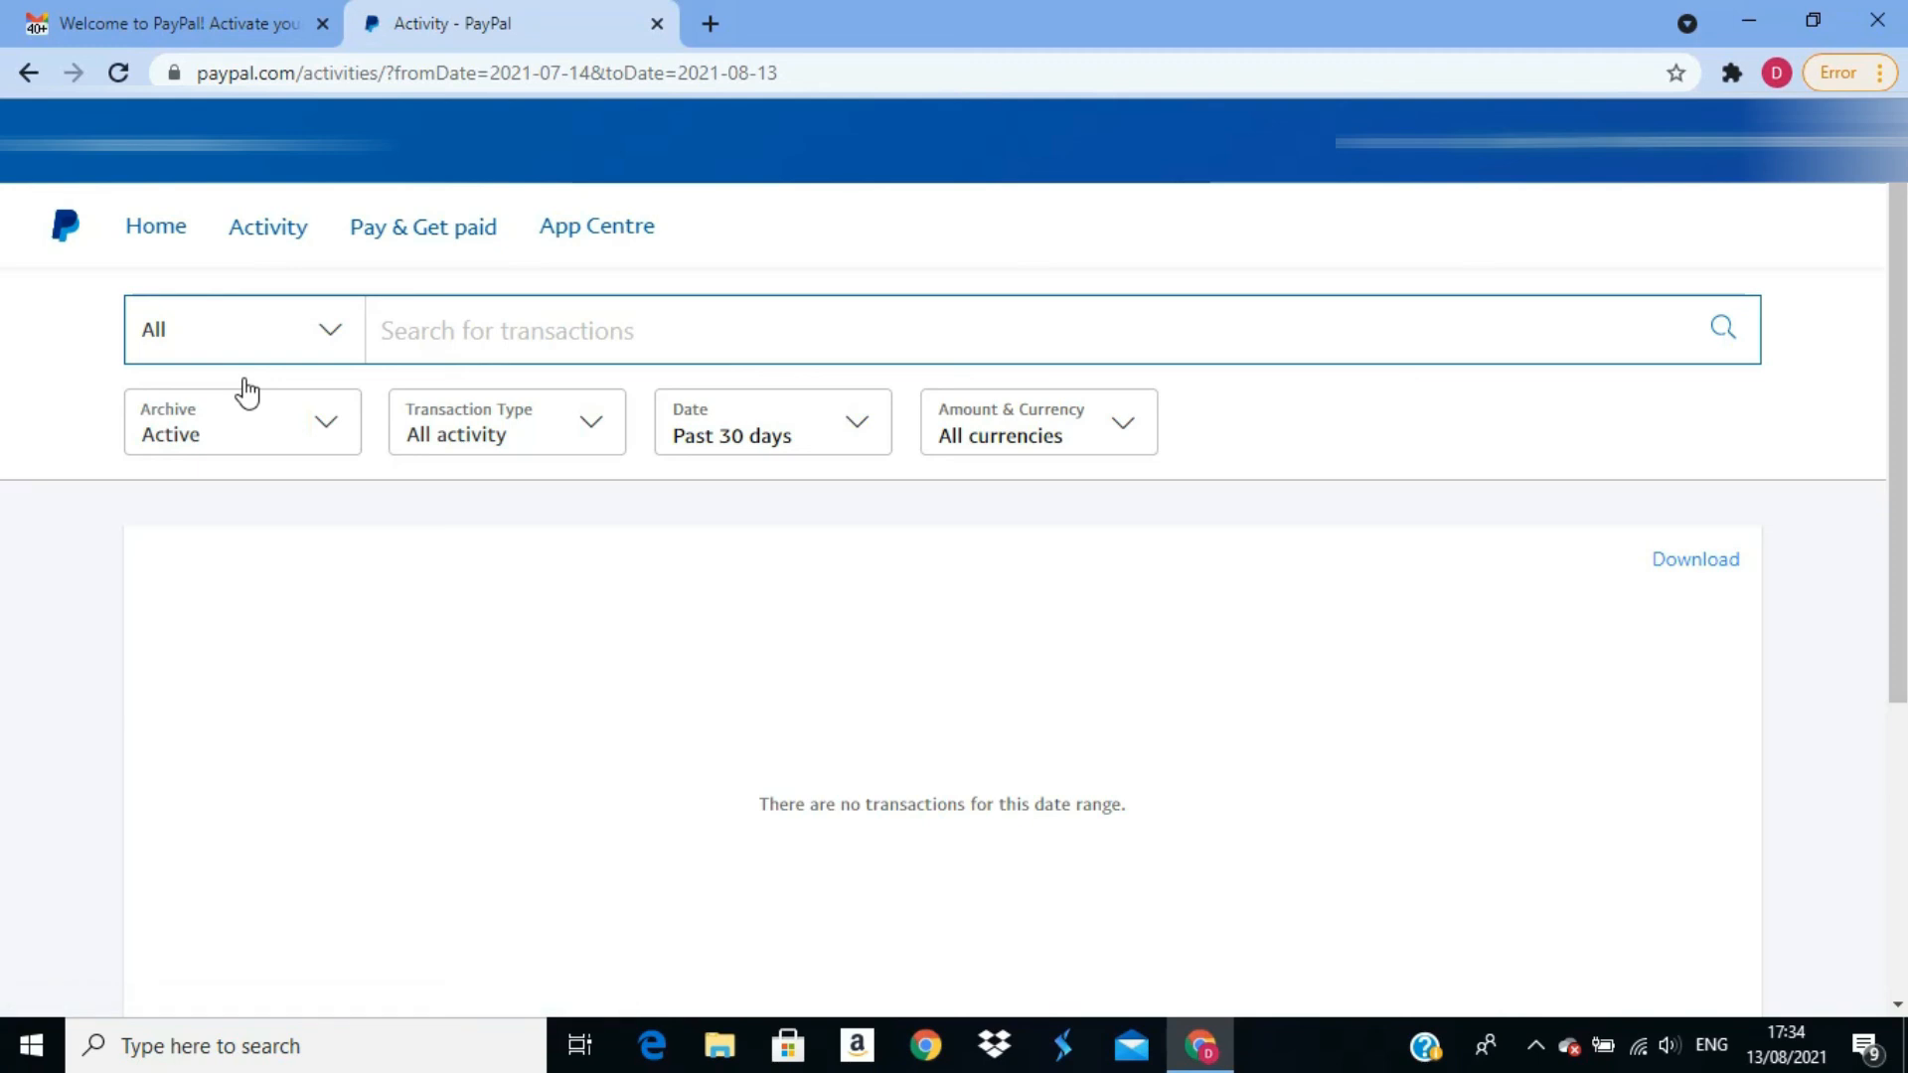
pyautogui.click(137, 227)
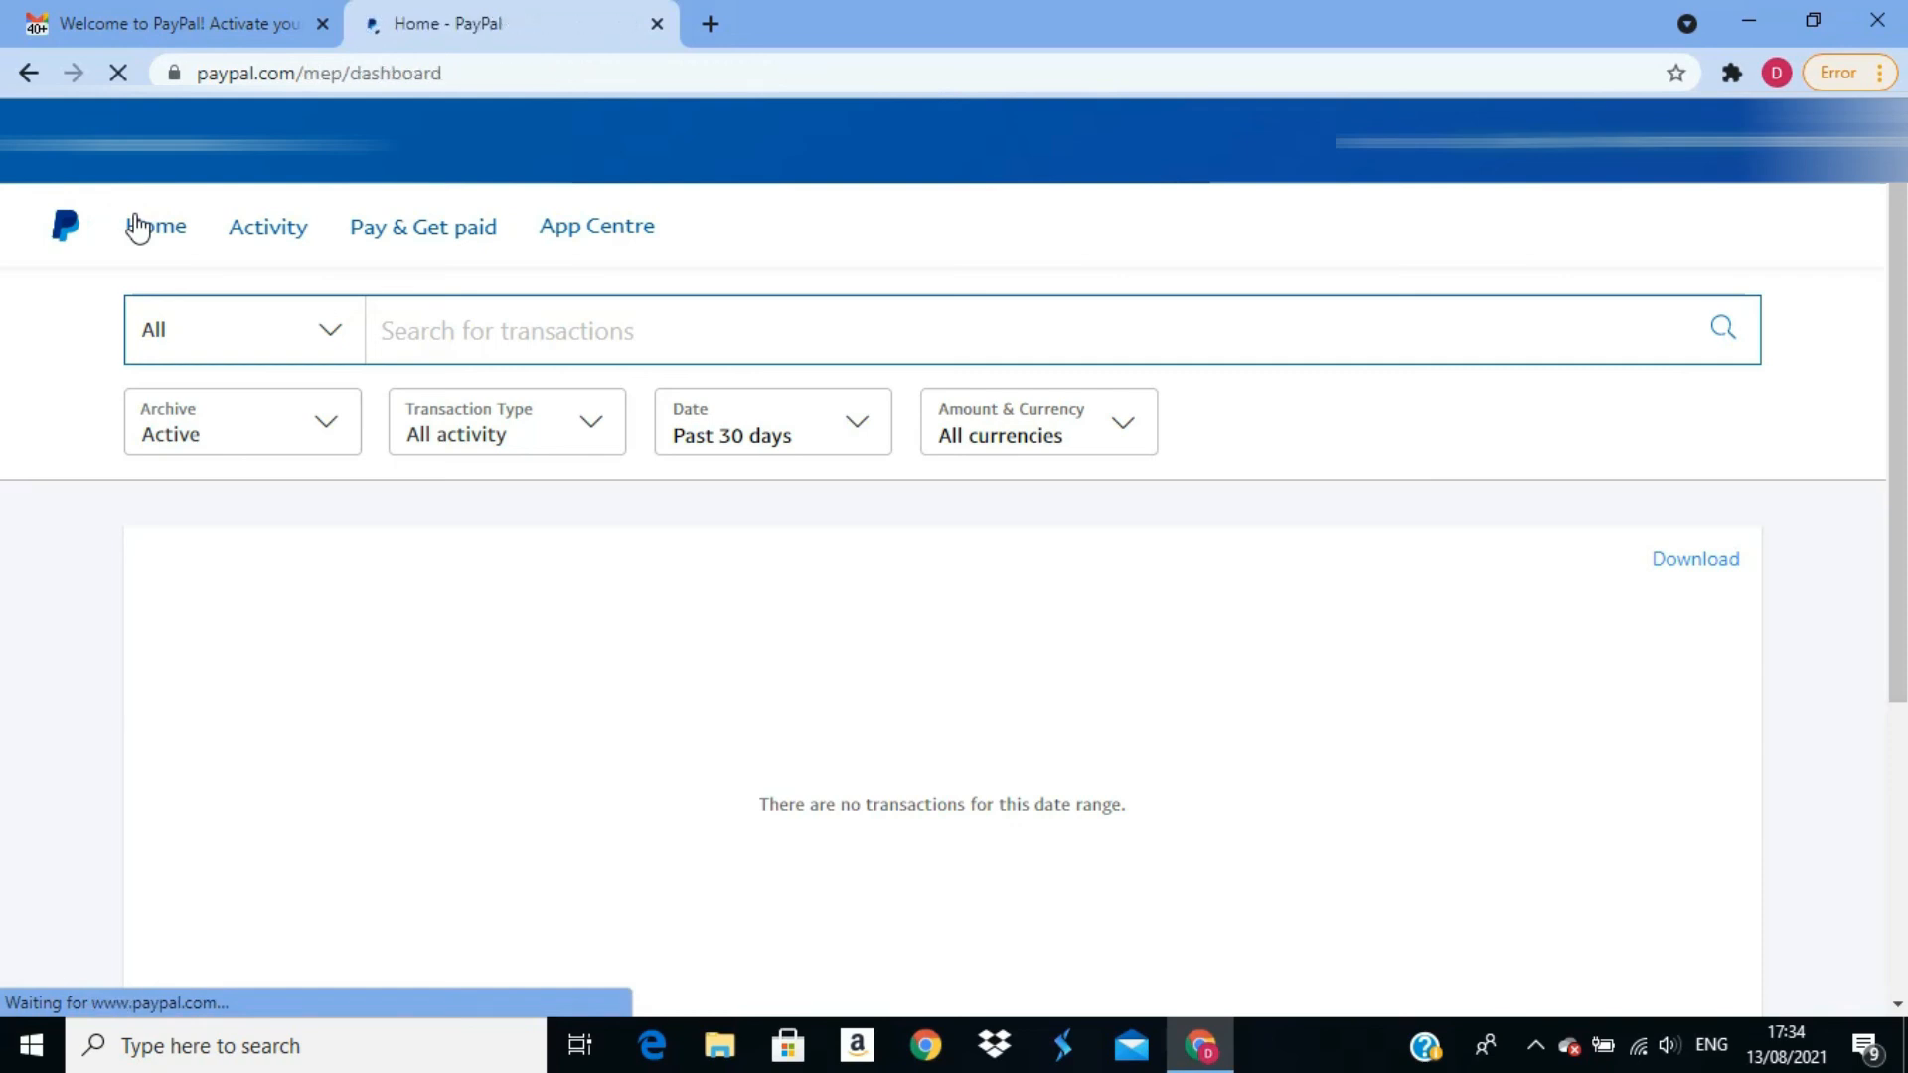
pyautogui.click(610, 244)
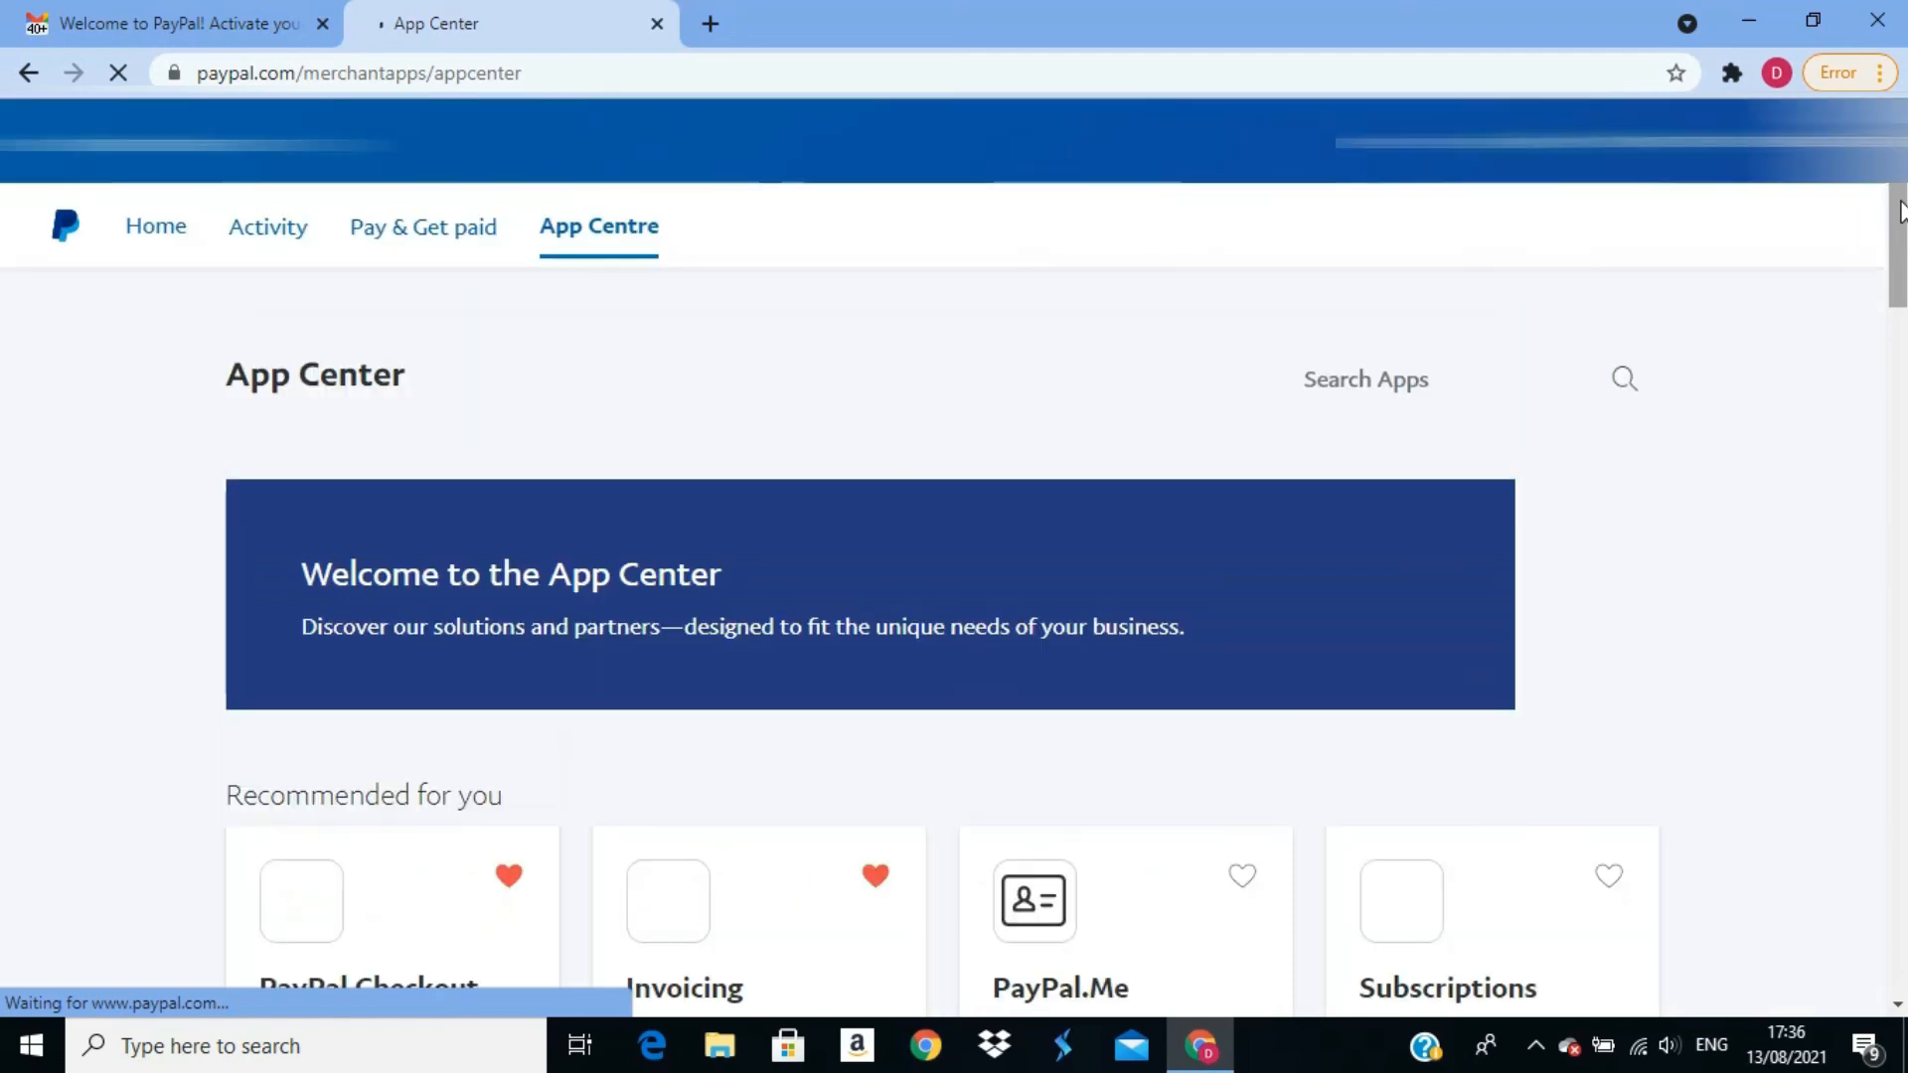
pyautogui.moveTo(1900, 211); pyautogui.dragTo(1901, 312)
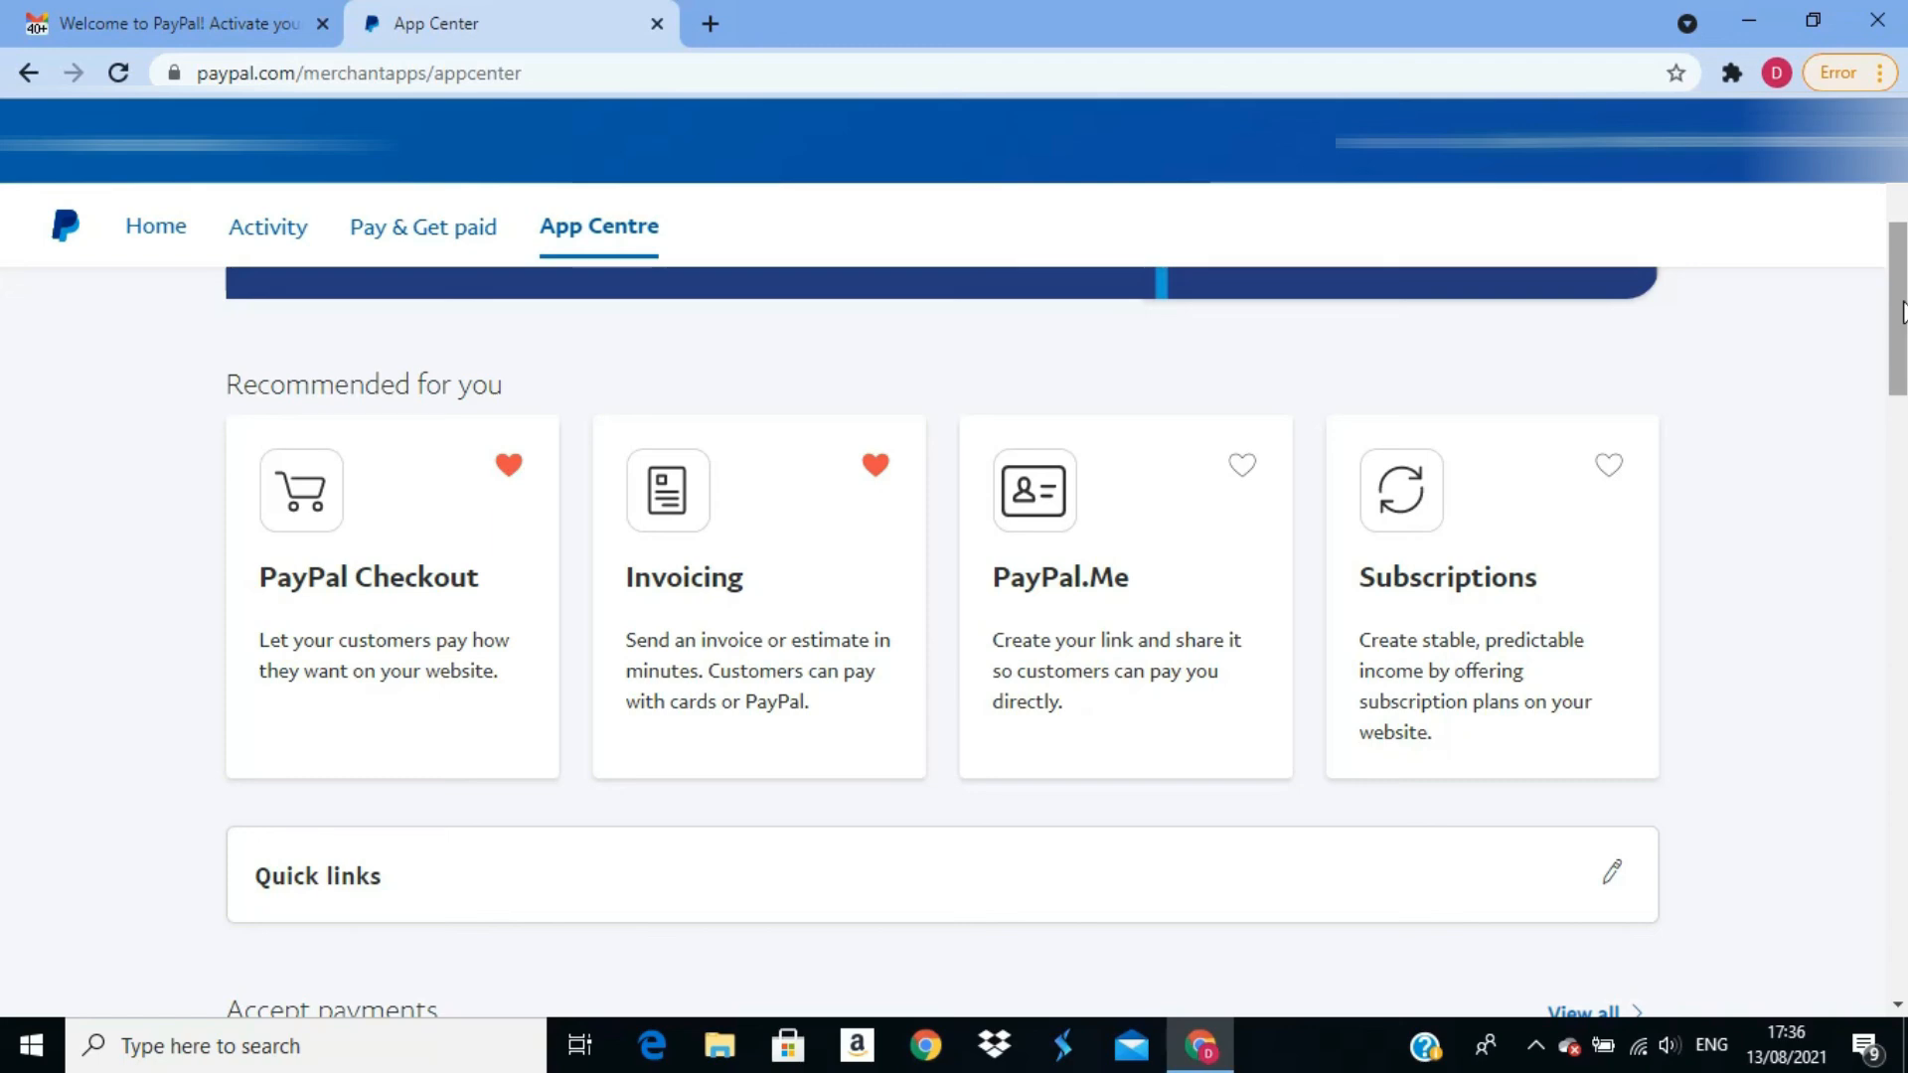
# - Return to the home dashboard and log out of the PayPal account
pyautogui.click(159, 228)
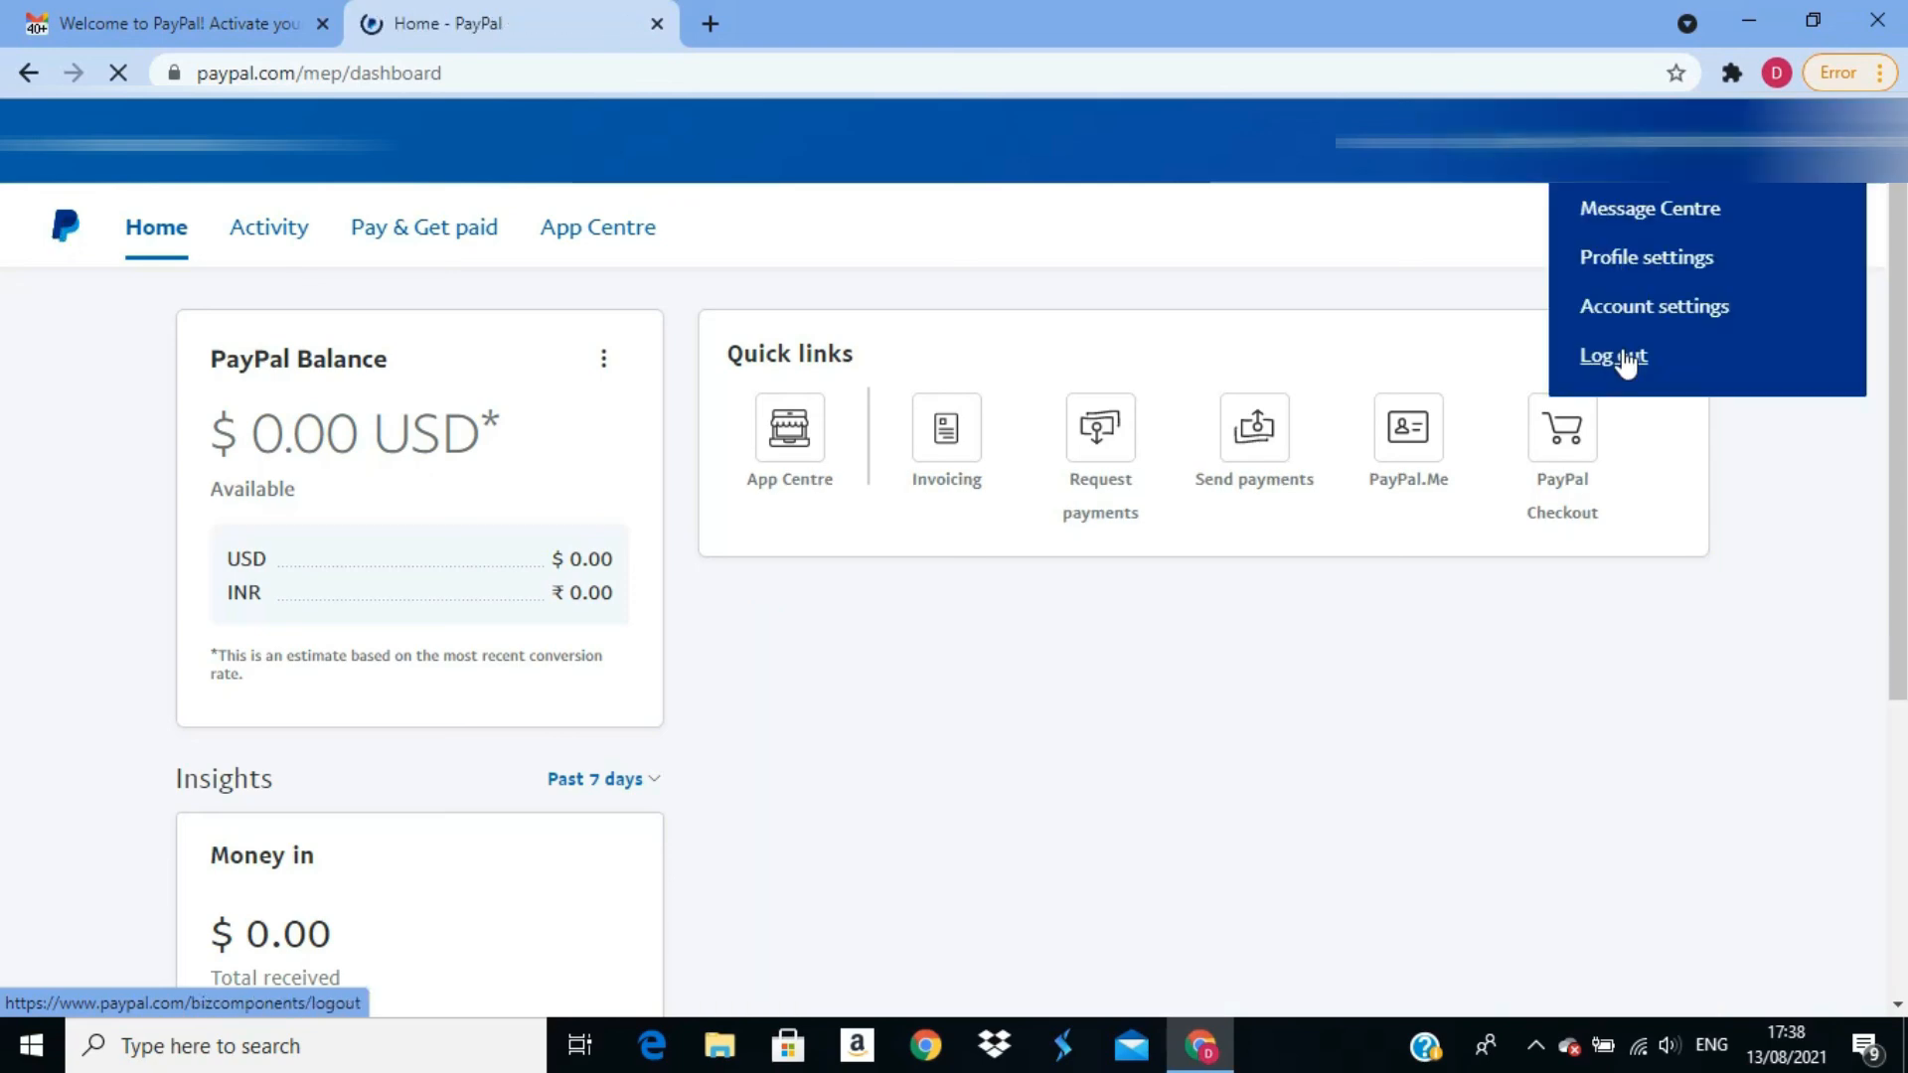
pyautogui.click(1624, 360)
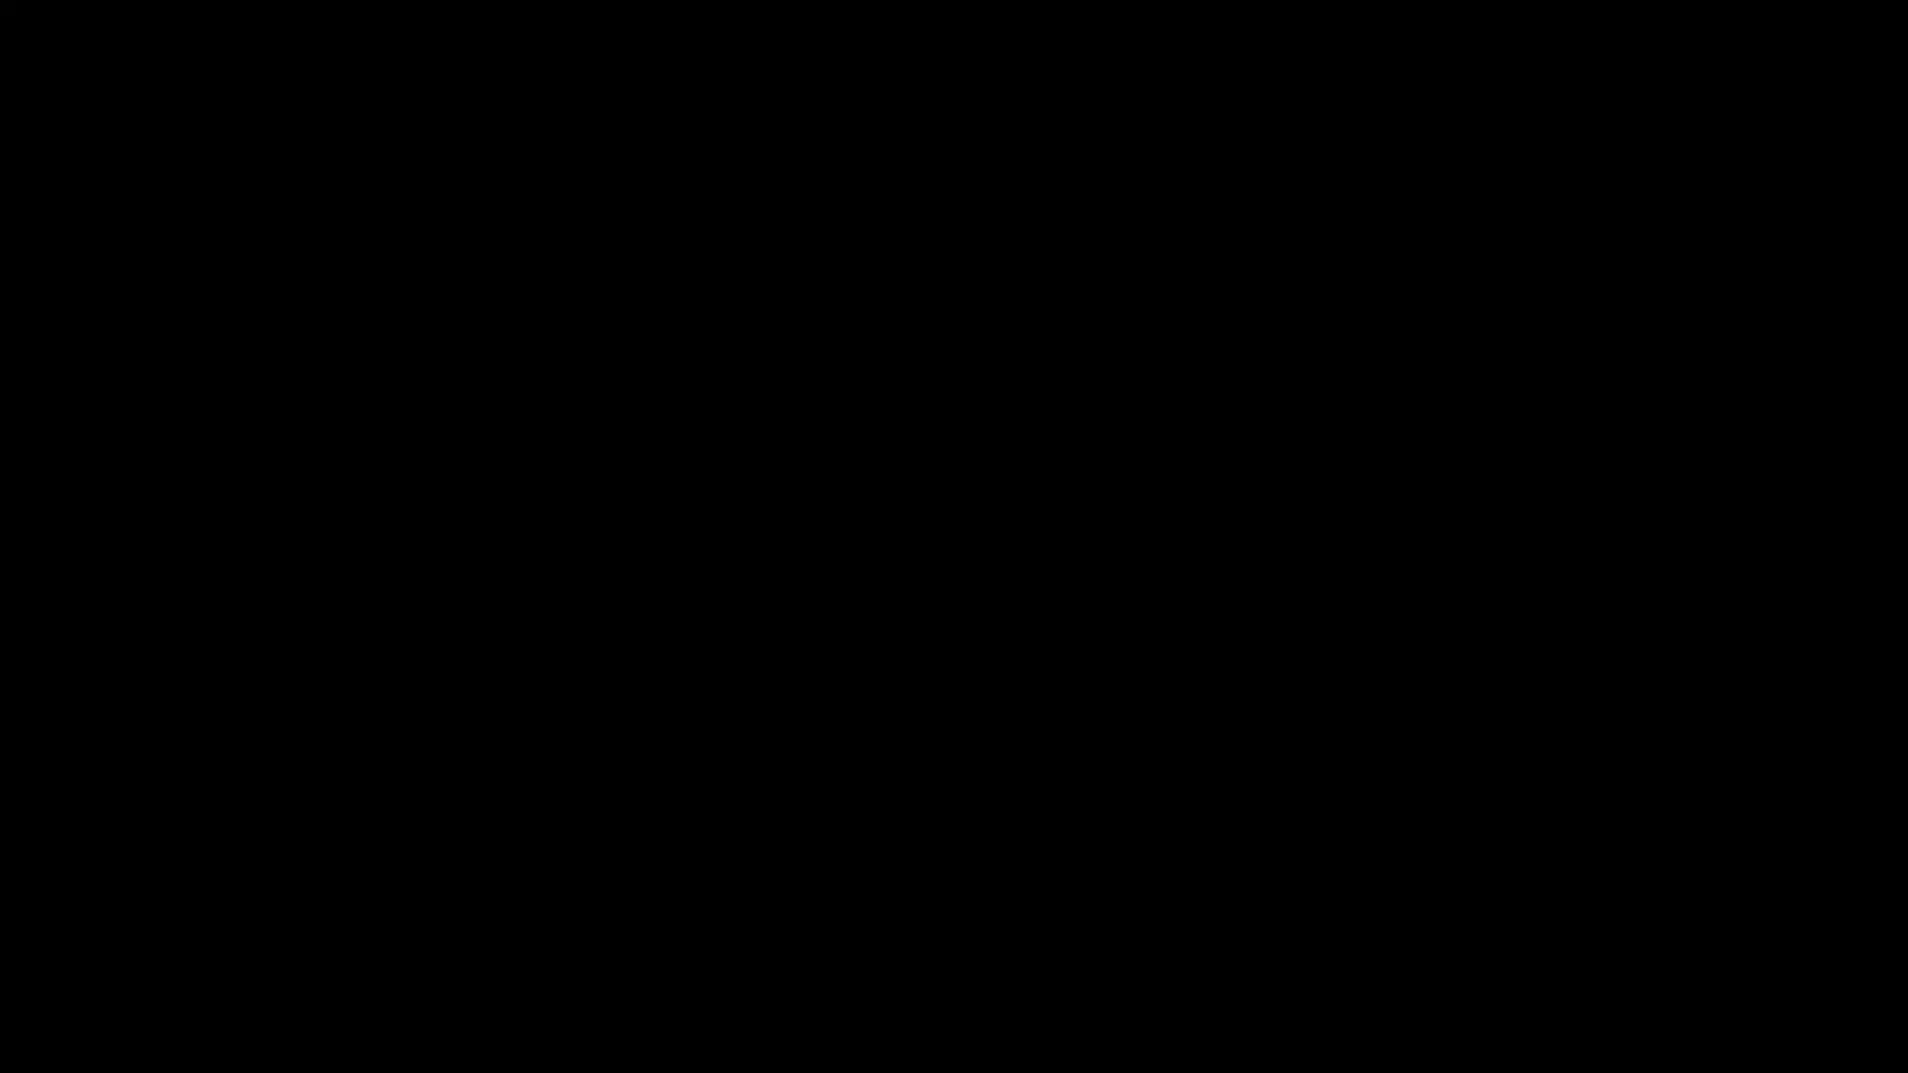